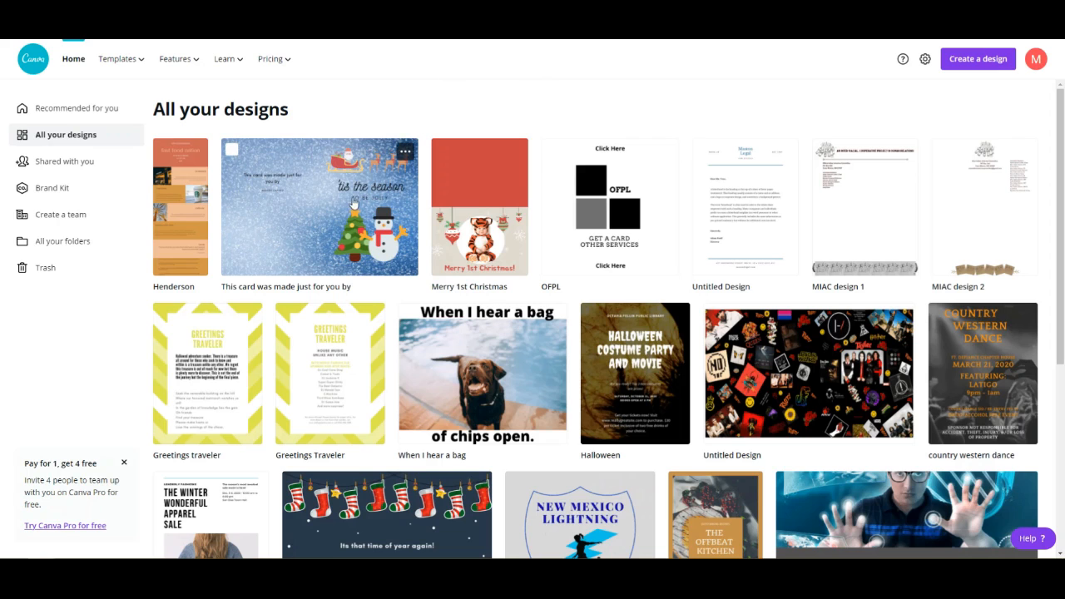
View the folded card titled "This card was made just for you by" and look over the other saved designs
left_click(342, 226)
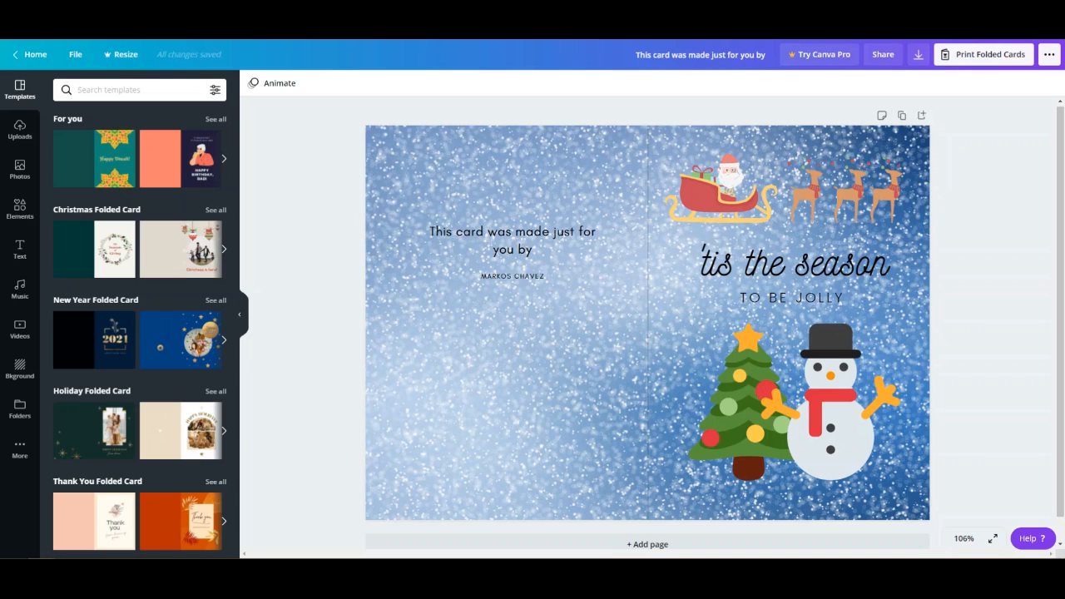
key("ctrl+shift+Tab")
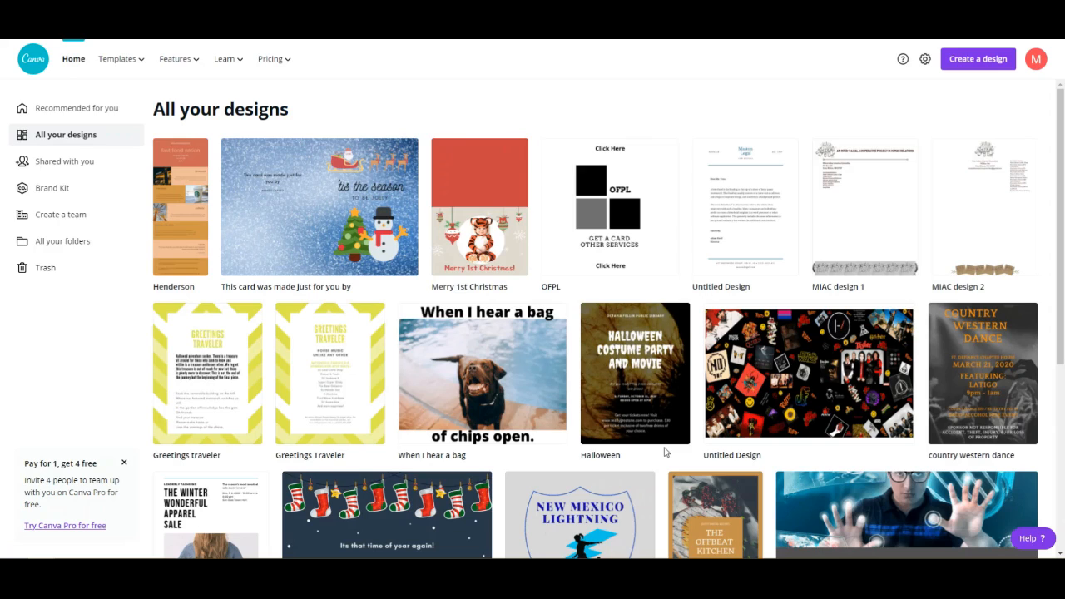
left_click(740, 230)
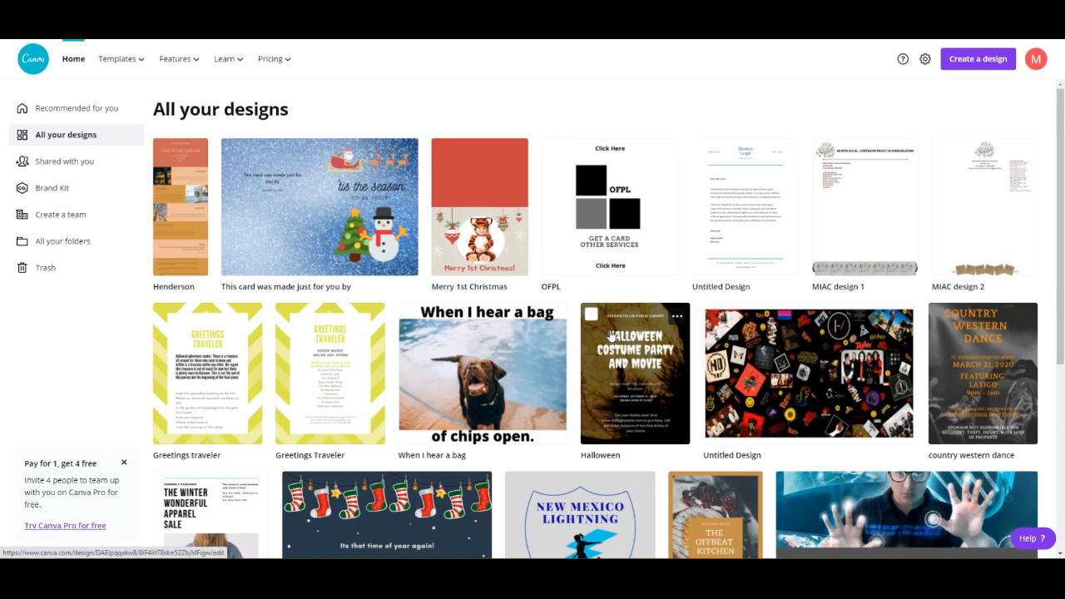
scroll(611, 334, "down", 1)
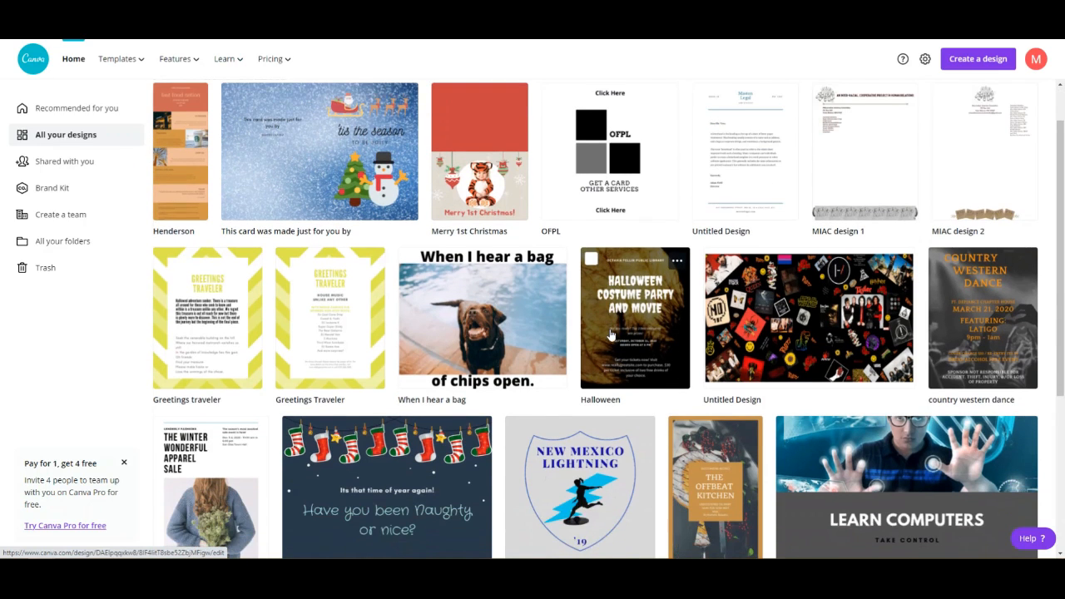
scroll(612, 334, "up", 1)
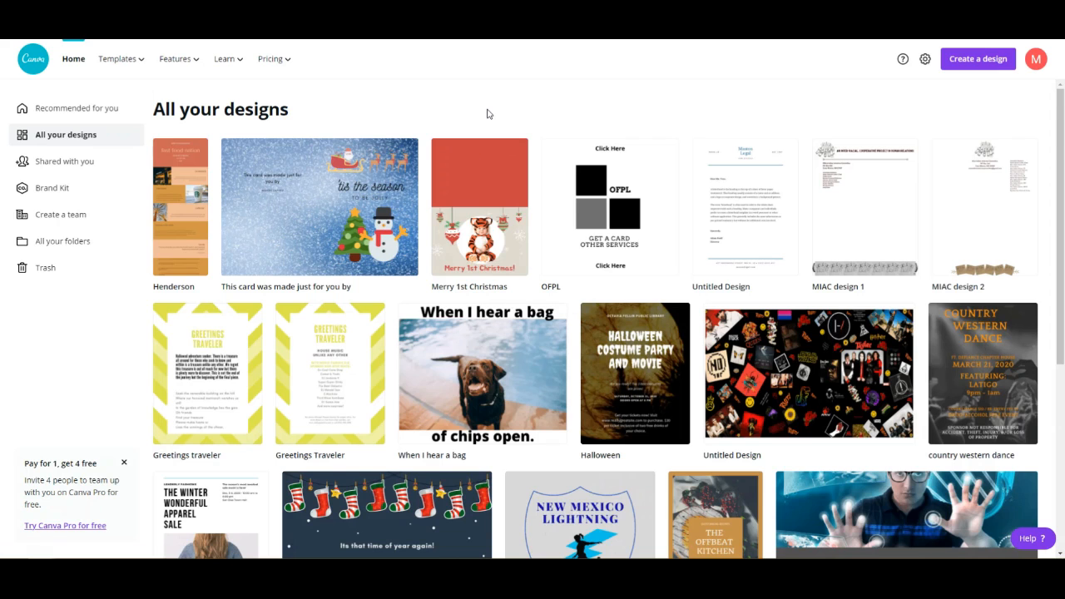
scroll(488, 114, "down", 2)
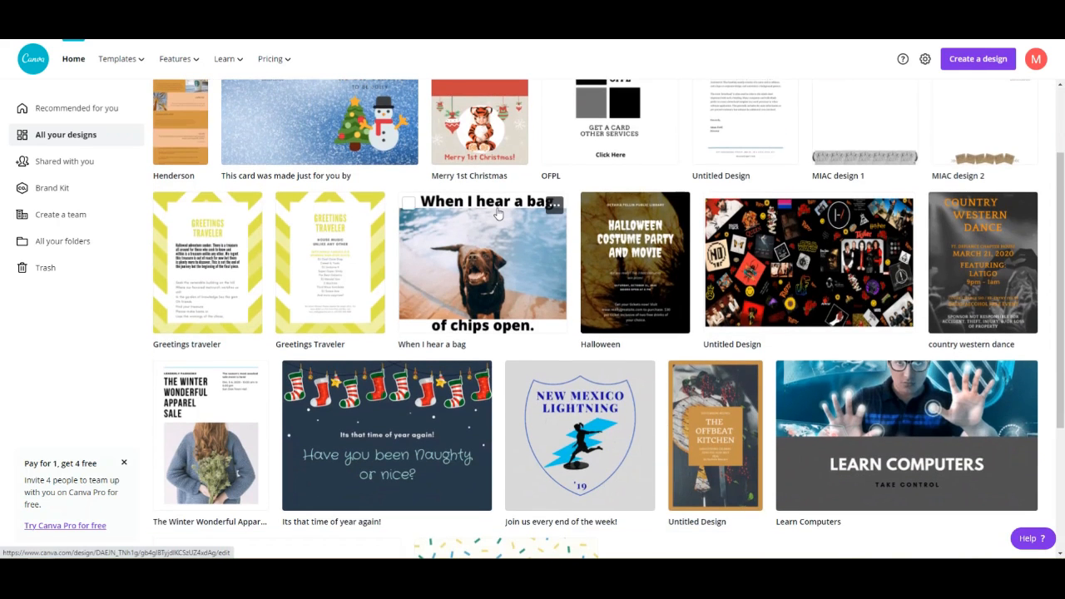
scroll(497, 214, "up", 2)
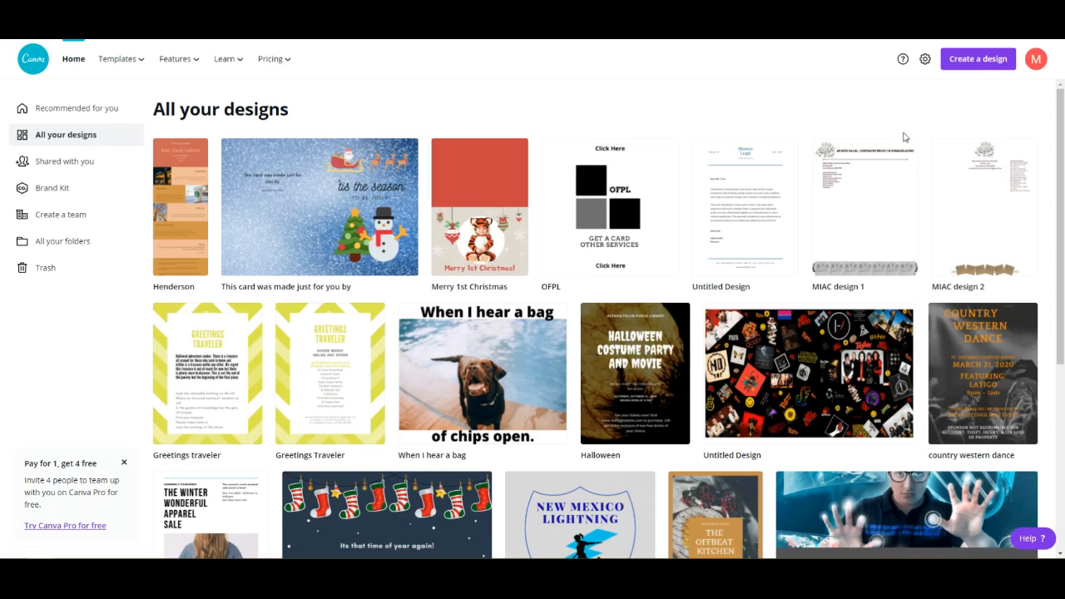
Create a new blank design of the Zoom Virtual Background type
left_click(968, 65)
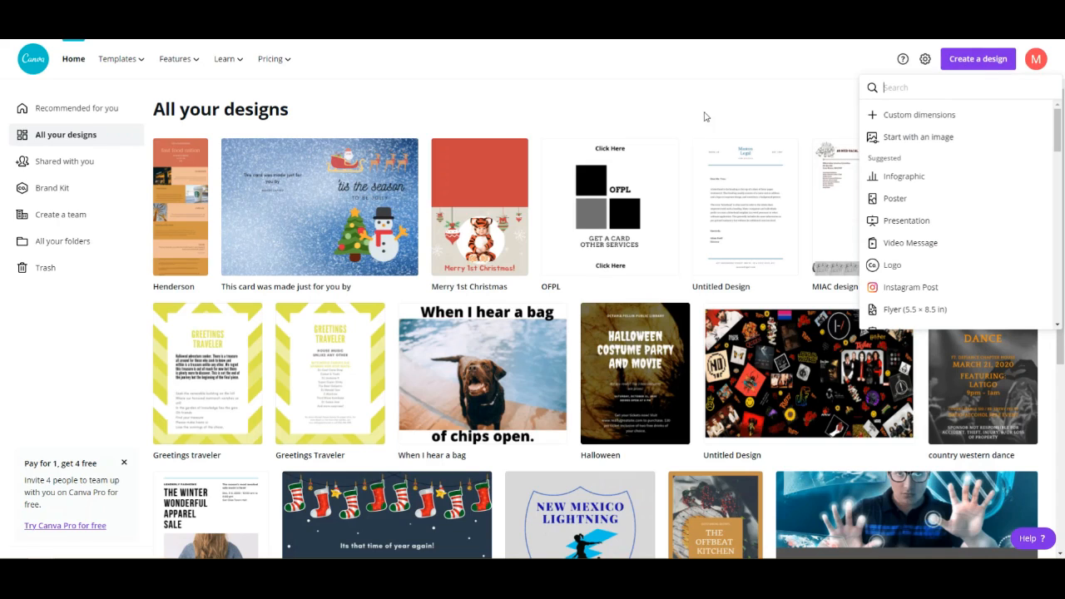
scroll(999, 256, "down", 4)
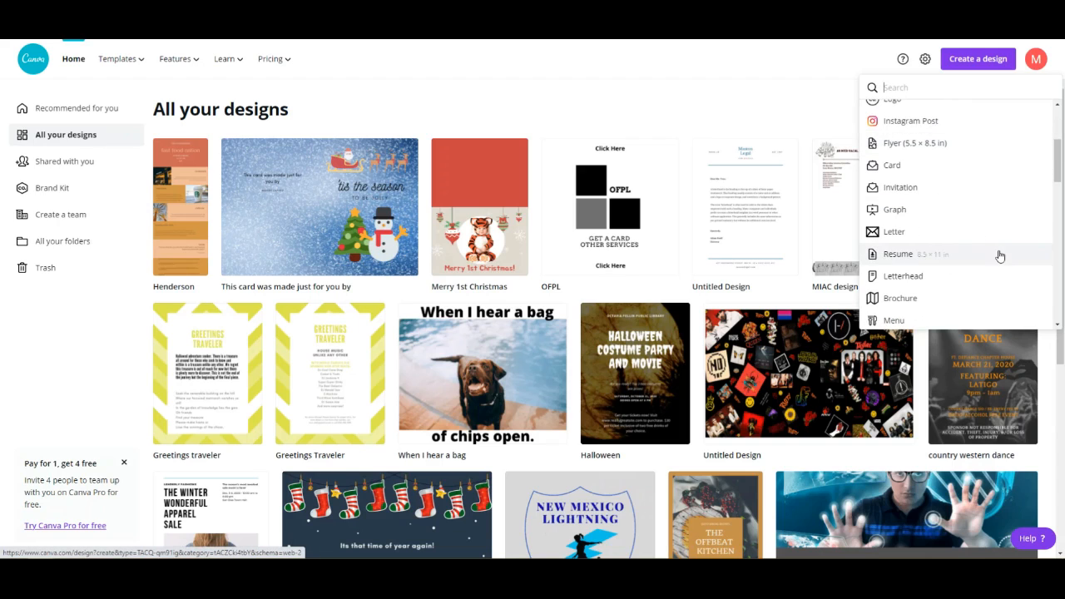
scroll(999, 256, "down", 4)
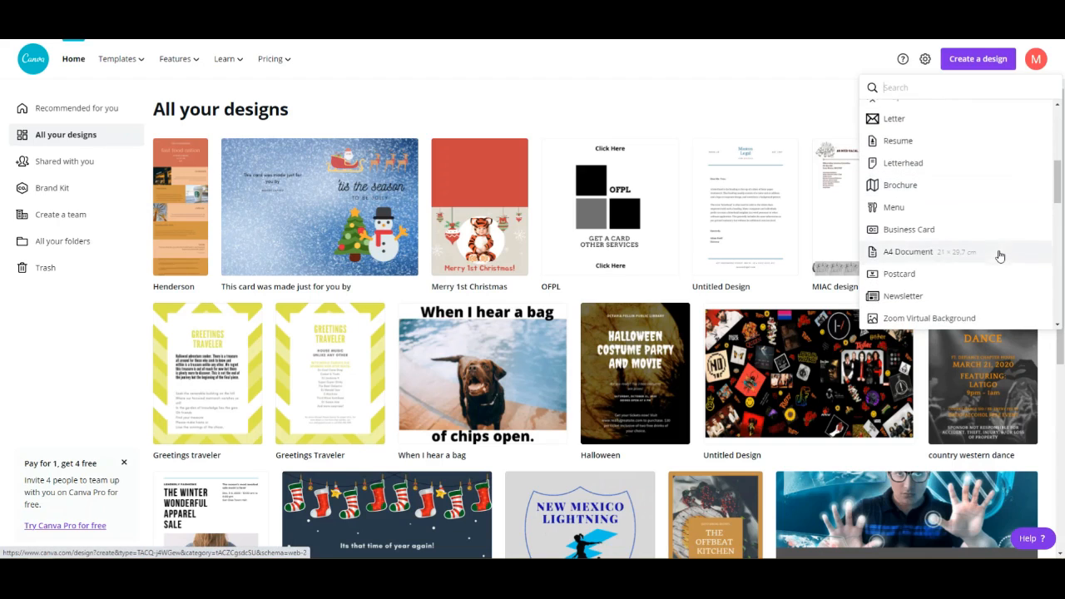
scroll(1000, 255, "down", 1)
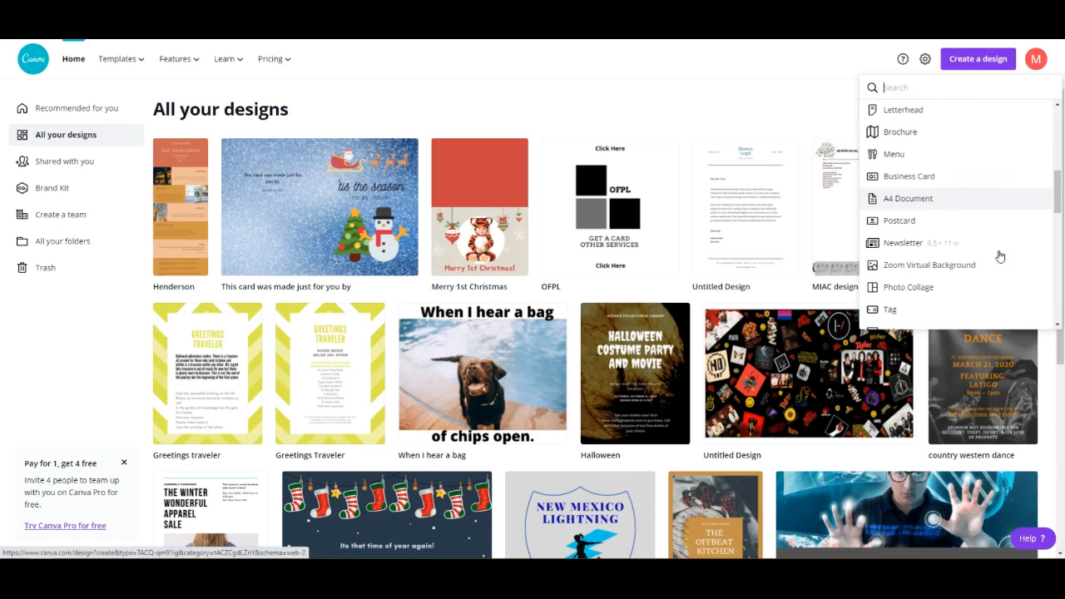
left_click(961, 273)
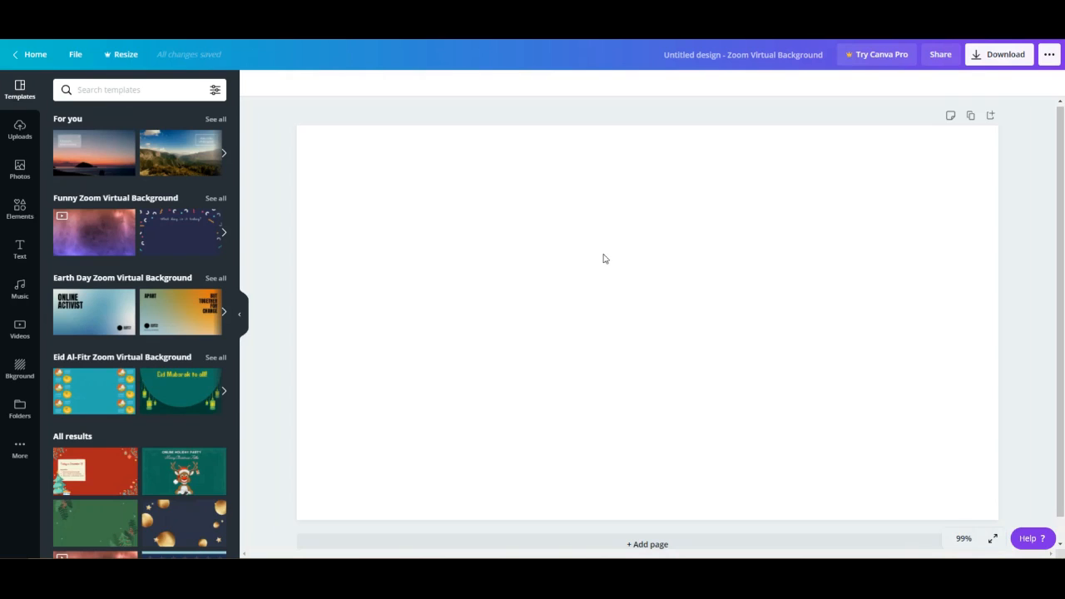
Look through the Zoom virtual background templates, from the themed groups down through all results
scroll(607, 262, "down", 1)
scroll(180, 311, "down", 3)
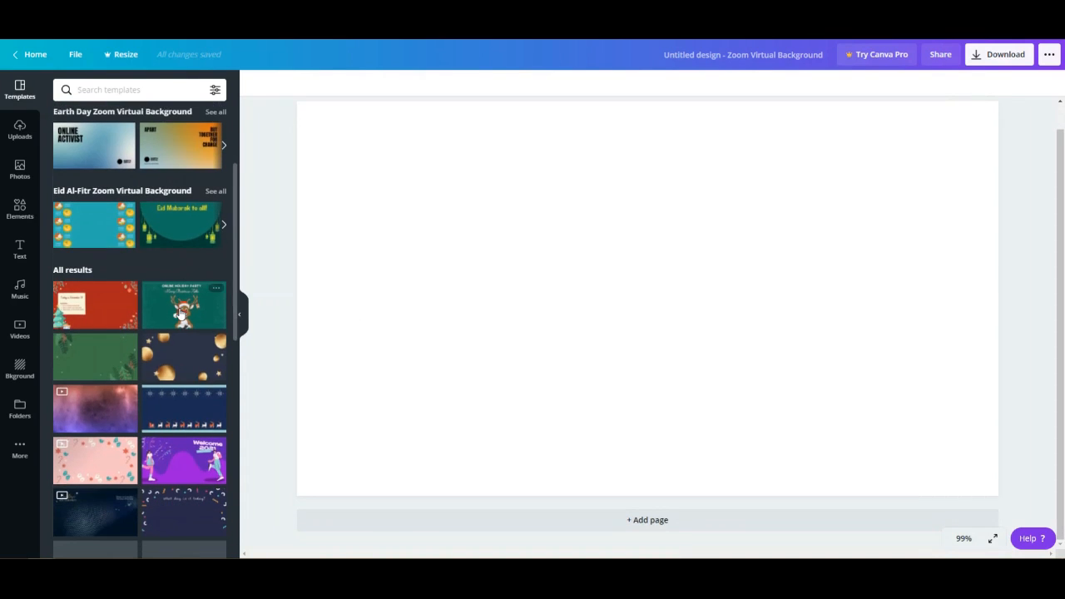
scroll(179, 312, "down", 3)
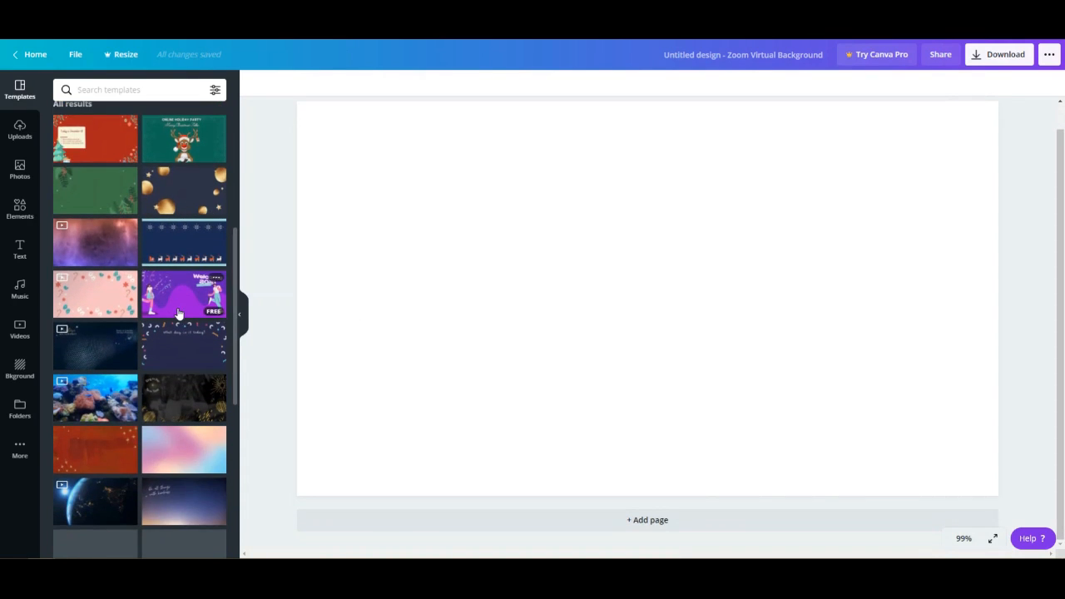
scroll(178, 313, "up", 6)
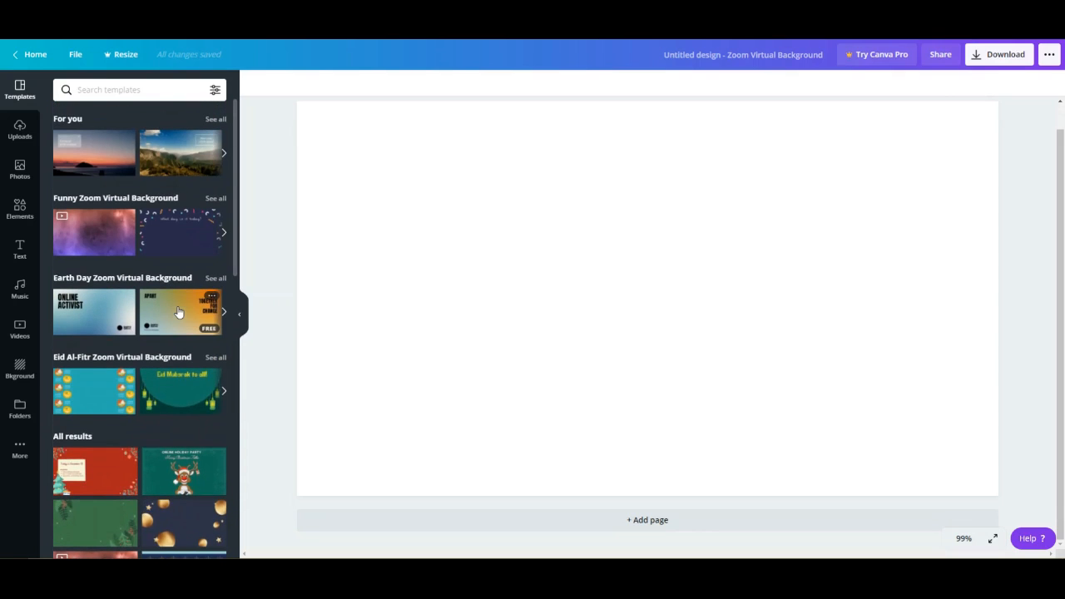
scroll(178, 312, "down", 2)
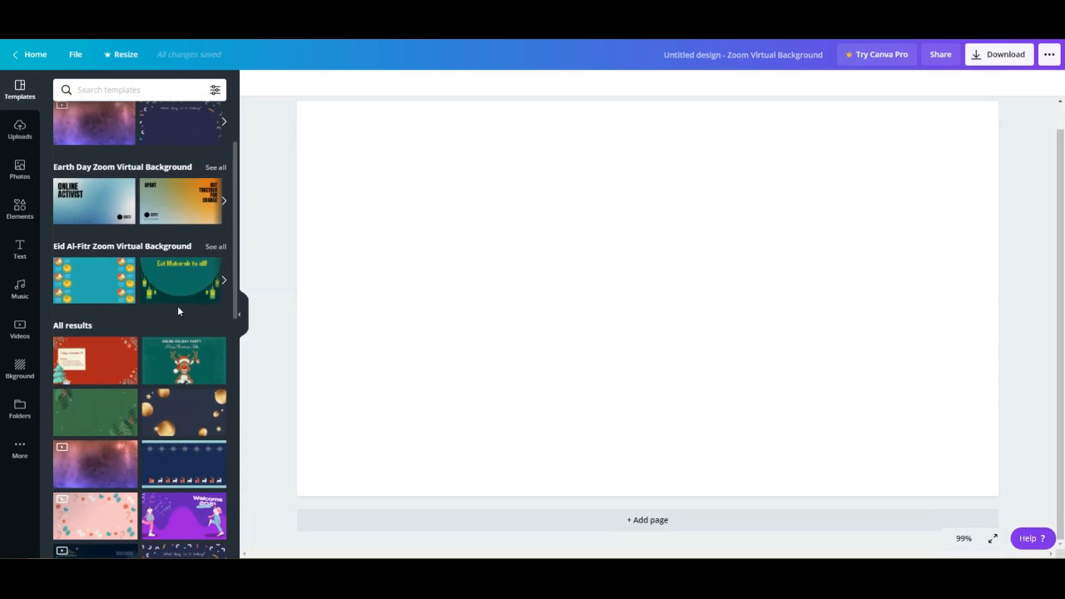
scroll(178, 311, "down", 5)
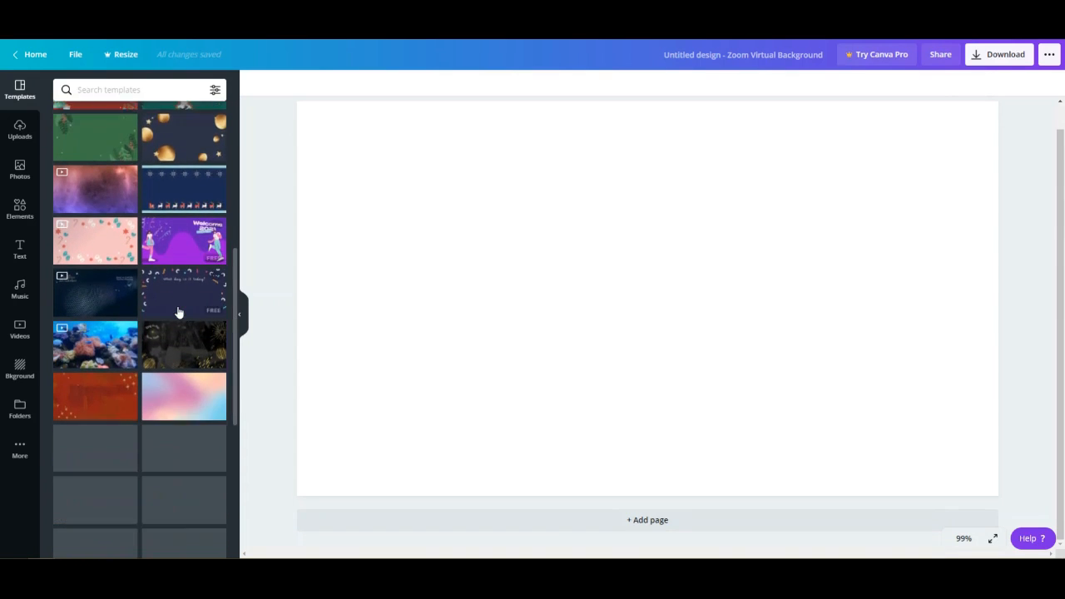
scroll(178, 313, "down", 1)
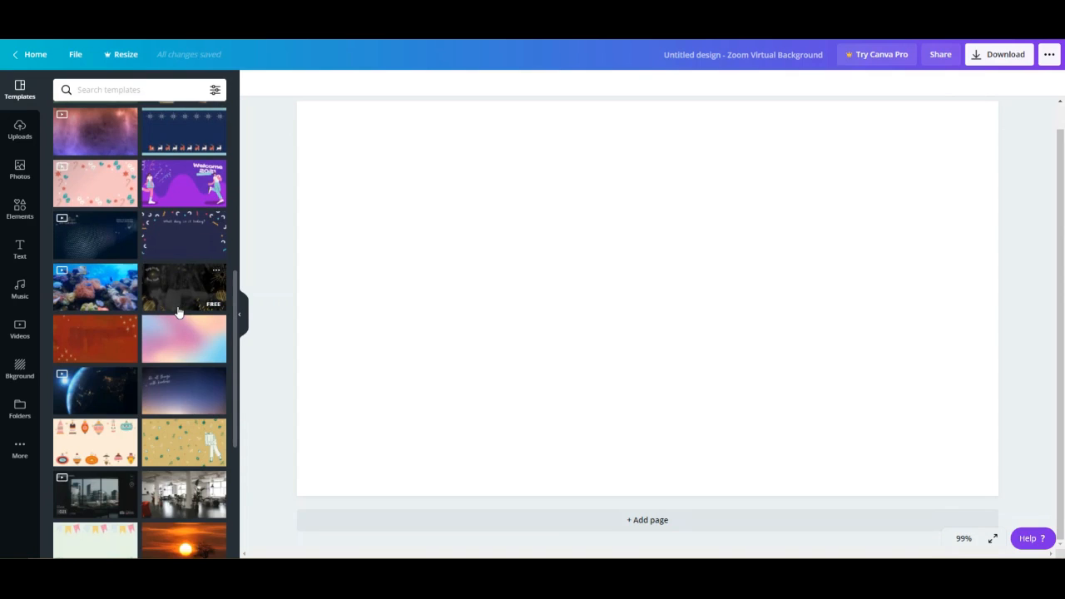
scroll(178, 312, "down", 3)
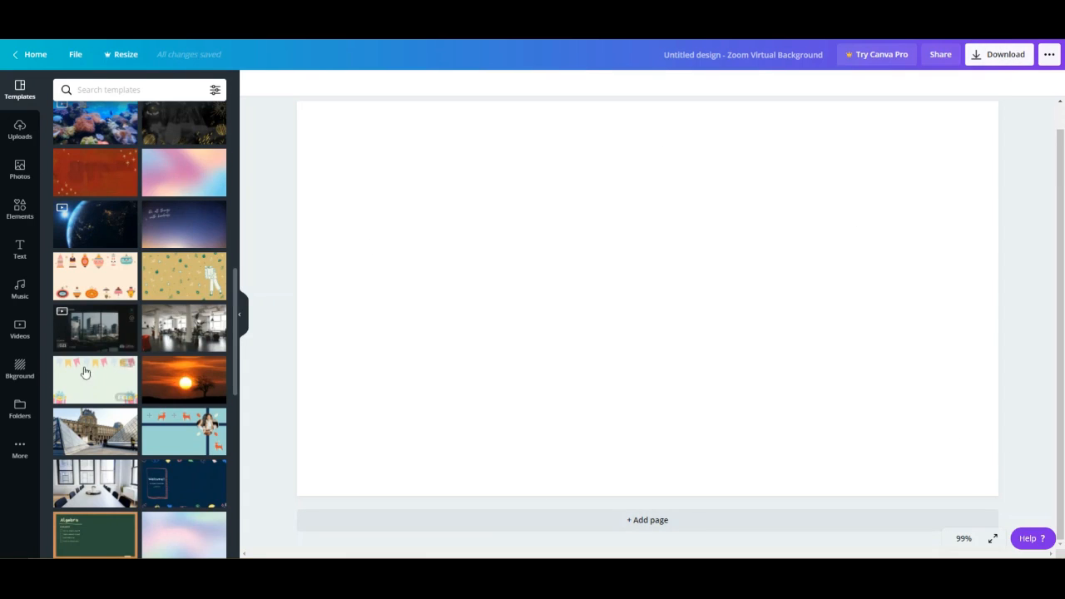
scroll(116, 362, "down", 3)
scroll(151, 352, "down", 5)
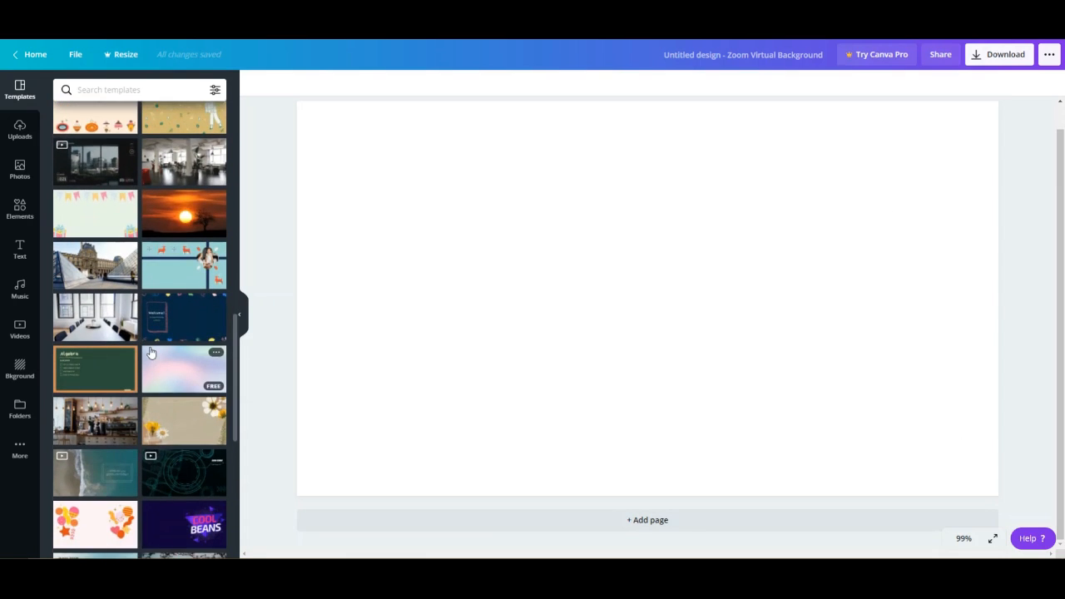
scroll(150, 352, "up", 10)
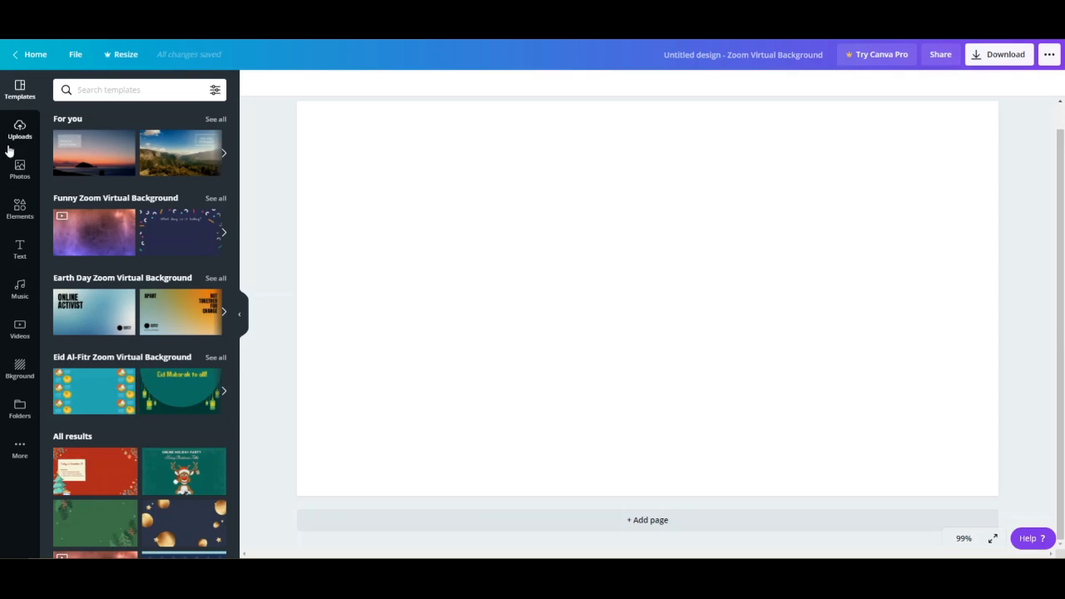
Fill the blank page with the recently used blue snowfall background
left_click(20, 369)
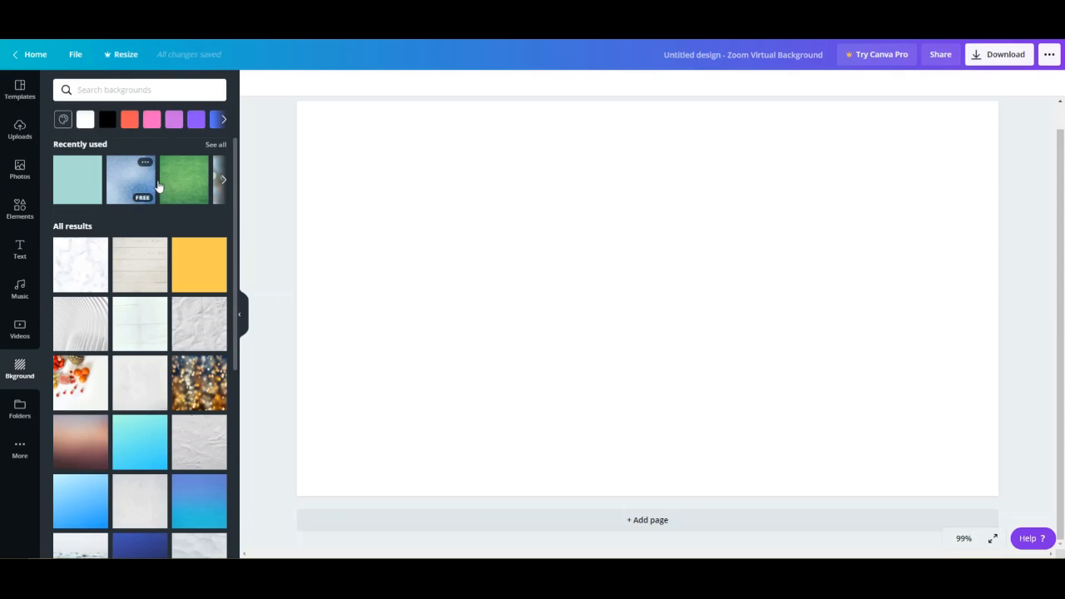
left_click(223, 182)
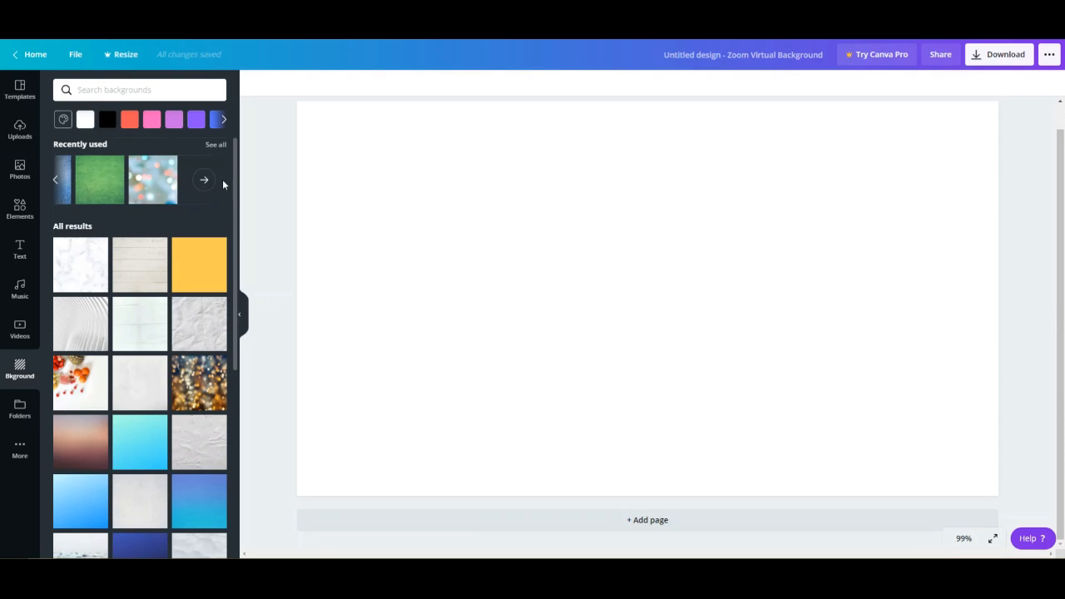
left_click(55, 181)
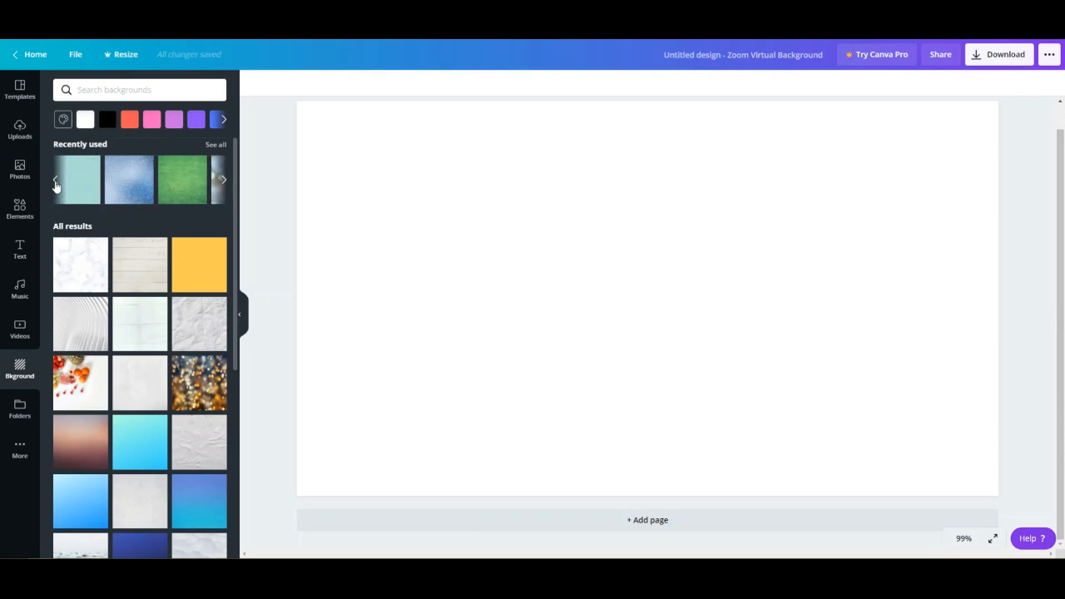
left_click(137, 185)
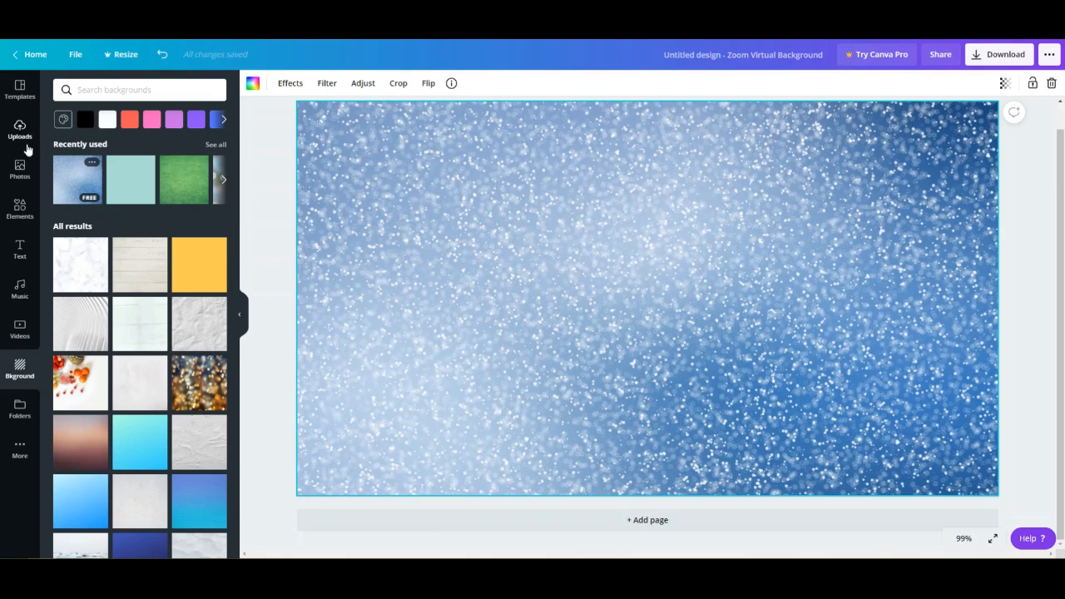
Look through the categories of graphic elements, including shapes, frames, stickers, charts and illustration collections
left_click(21, 212)
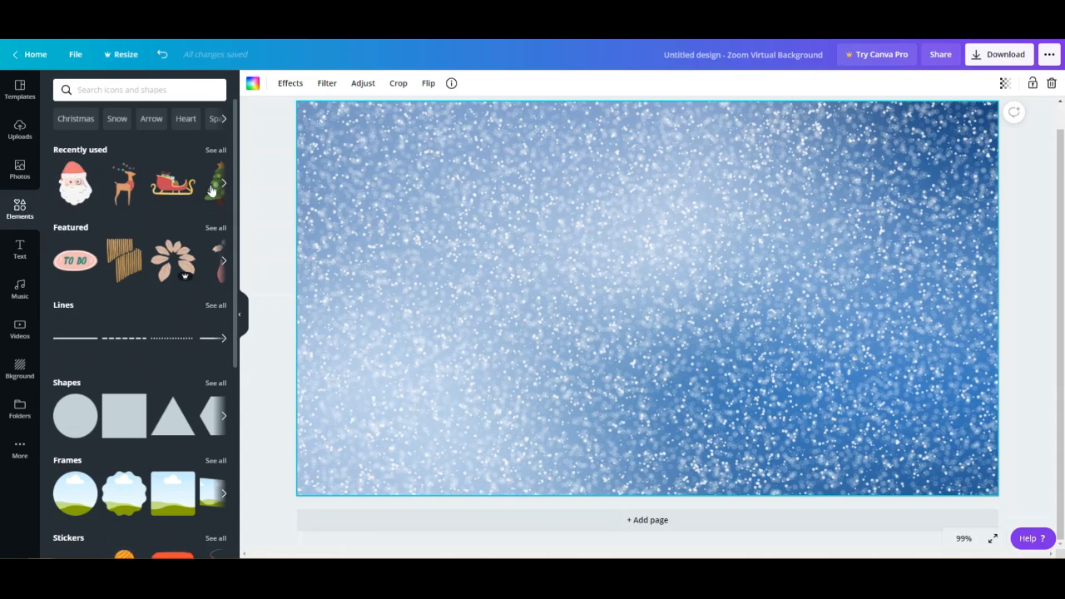
scroll(207, 214, "down", 2)
scroll(207, 217, "down", 5)
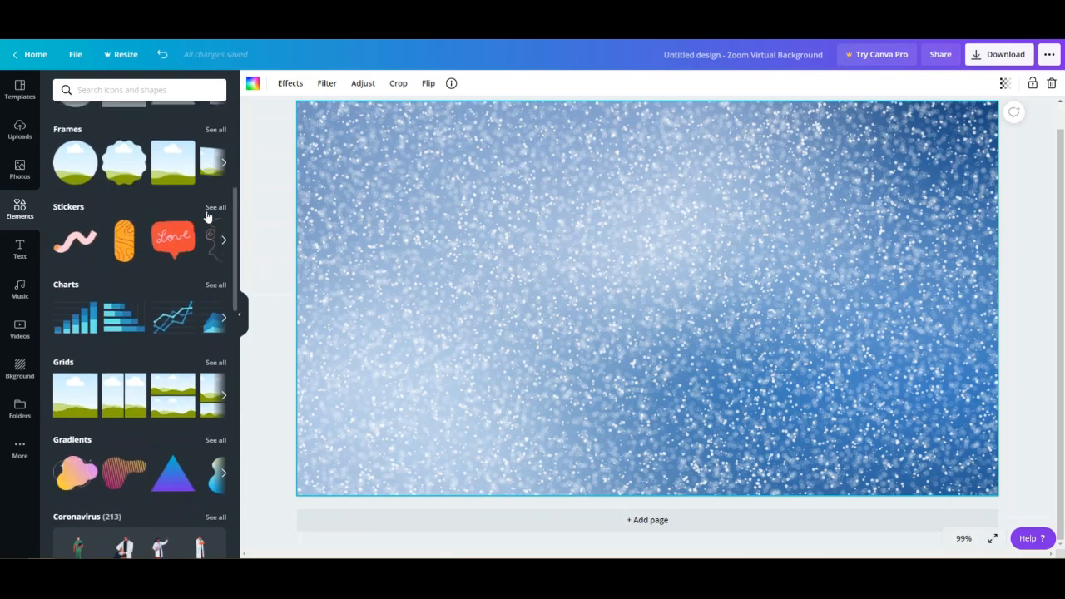
scroll(208, 216, "down", 6)
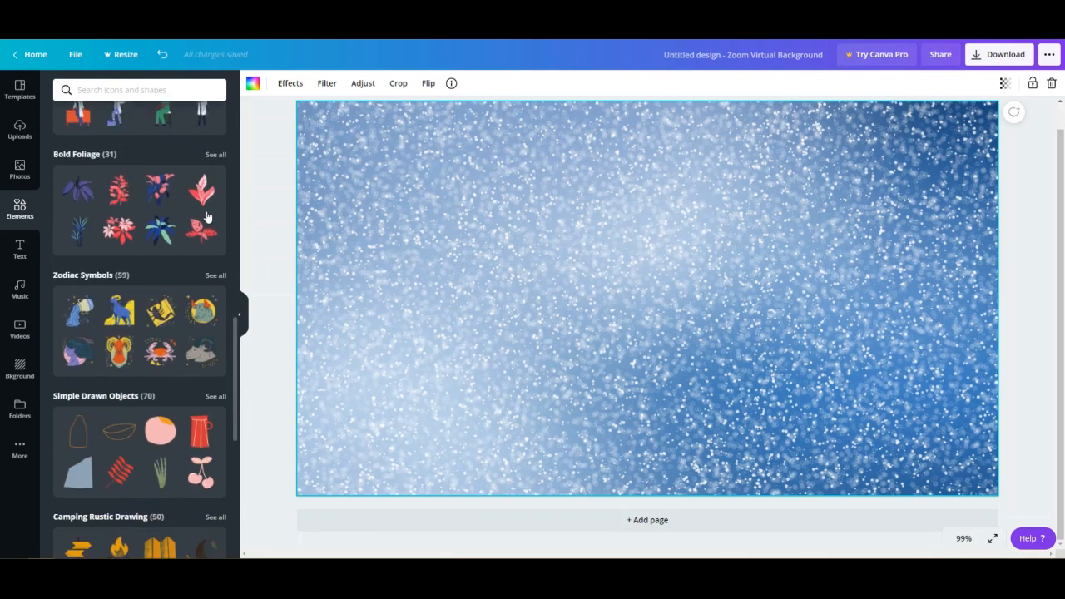
scroll(207, 216, "down", 5)
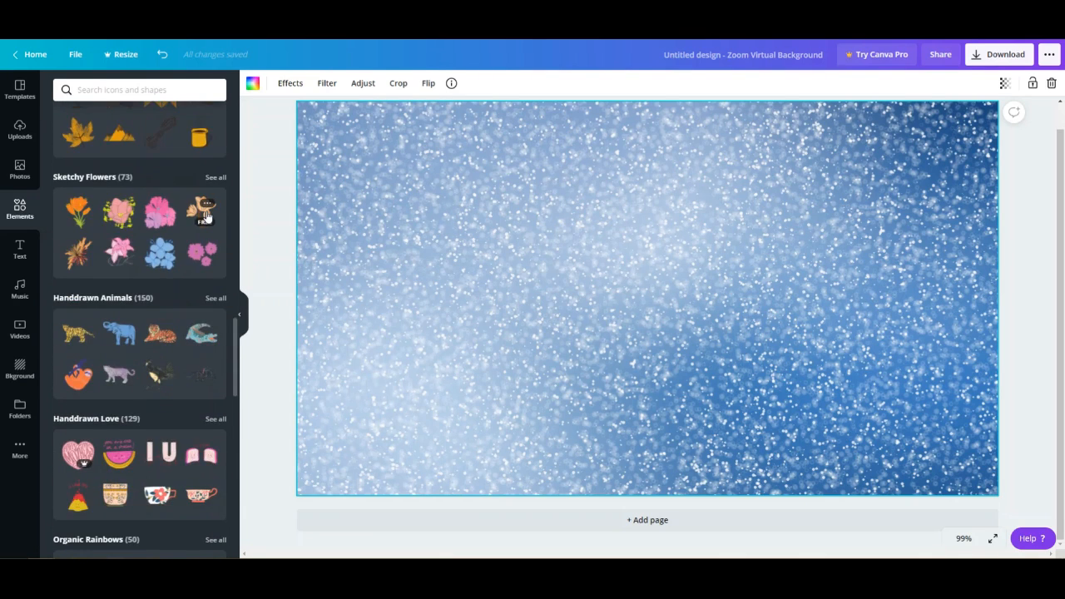
scroll(208, 216, "down", 4)
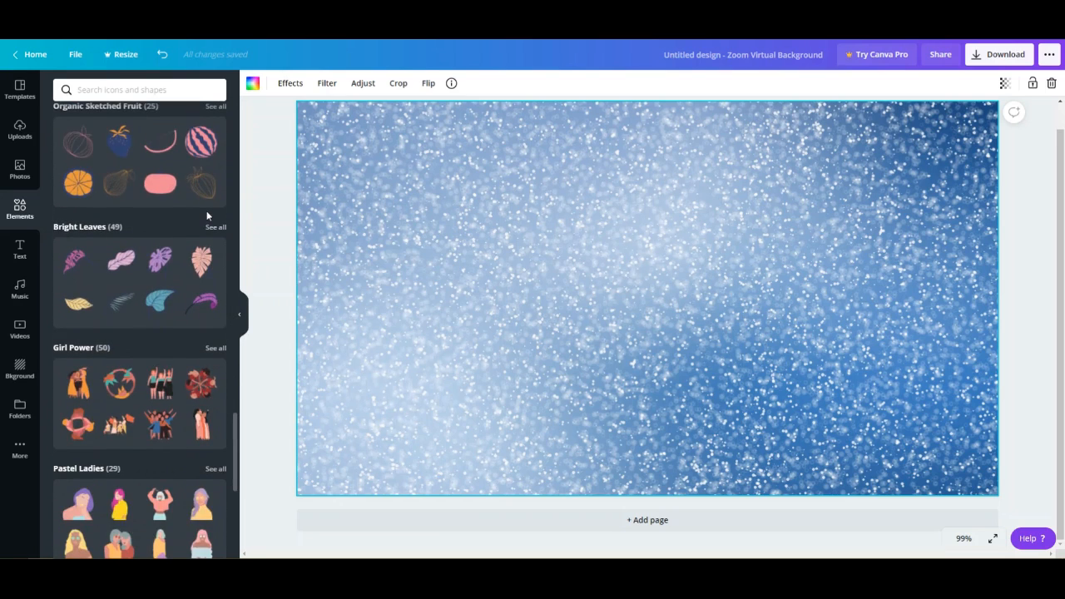
scroll(207, 216, "up", 6)
scroll(208, 216, "up", 10)
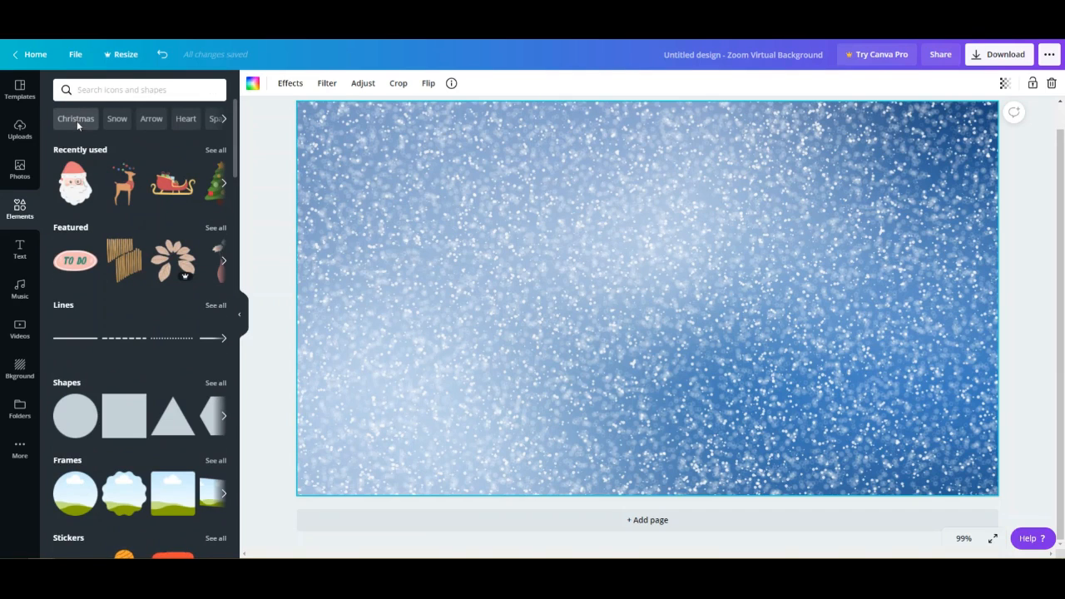
Find the gingerbread house among the Christmas elements, add it enlarged, and place it partly past the page's lower right edge
left_click(77, 121)
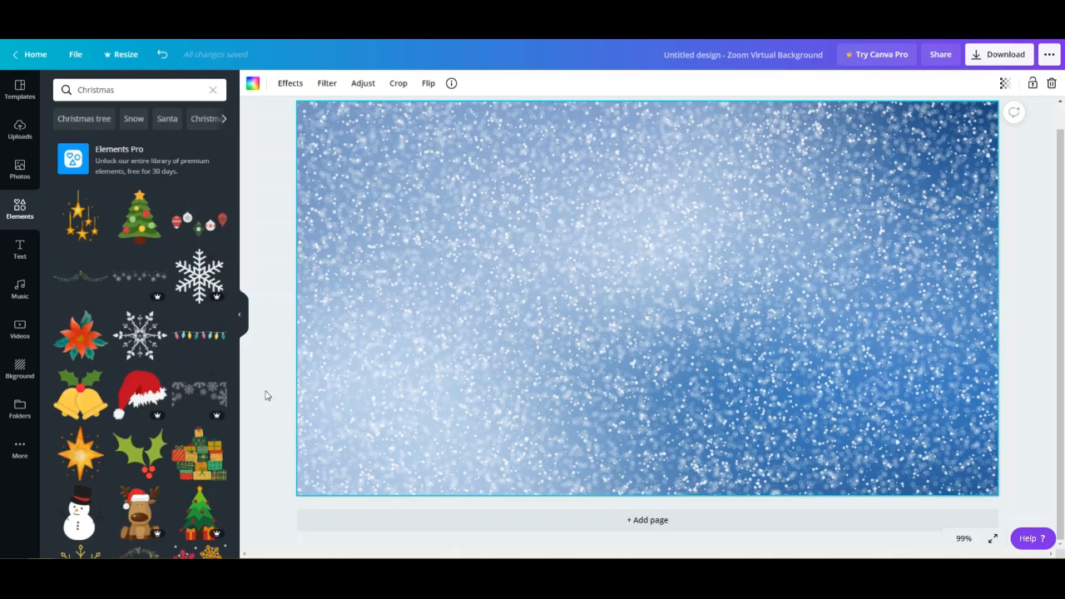
scroll(163, 358, "down", 3)
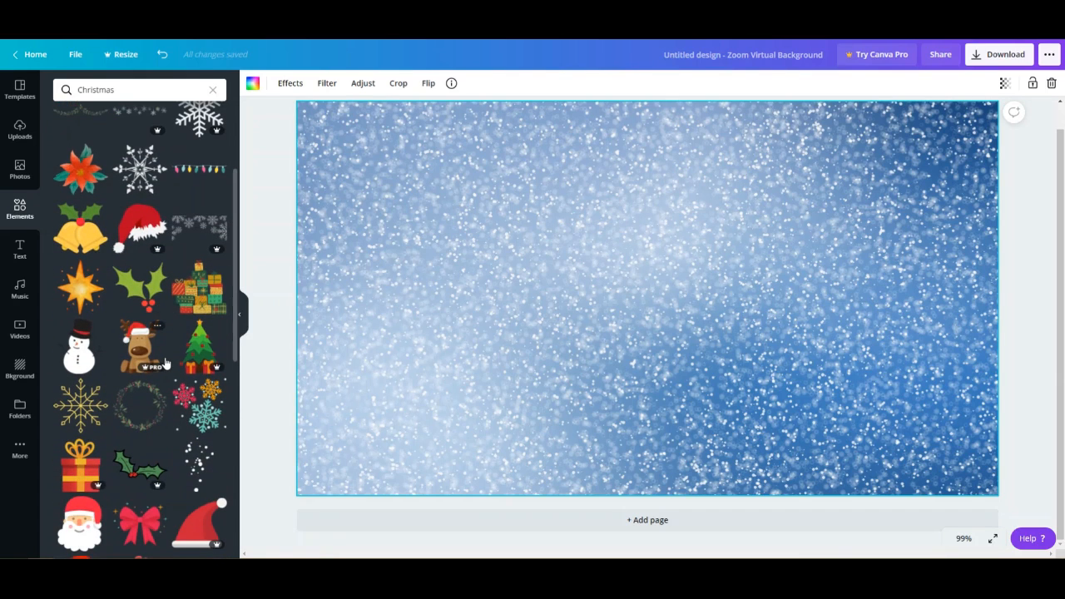
scroll(165, 364, "down", 1)
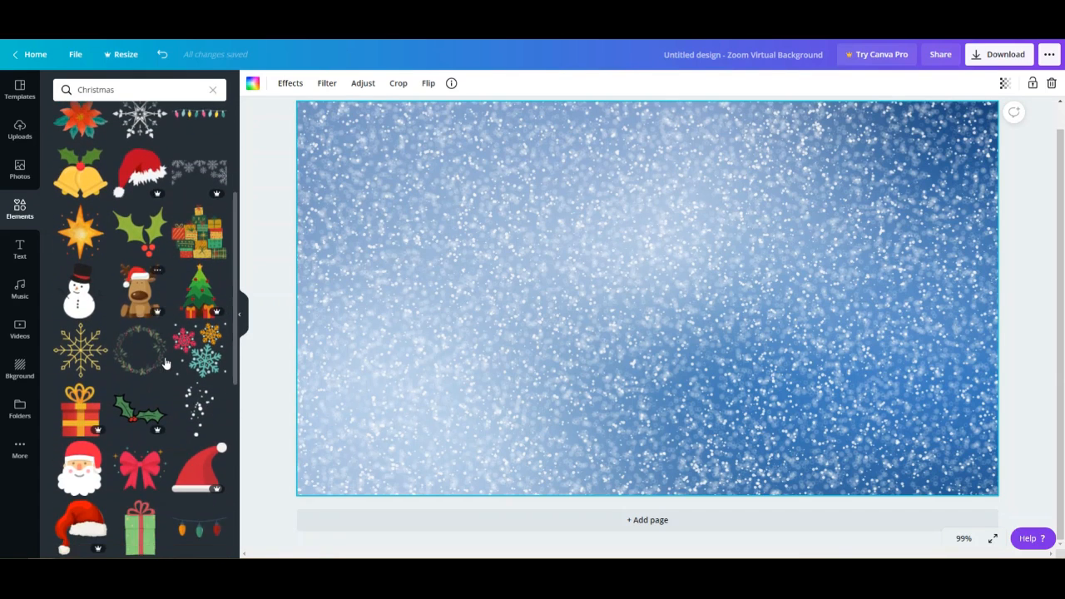
scroll(165, 364, "down", 1)
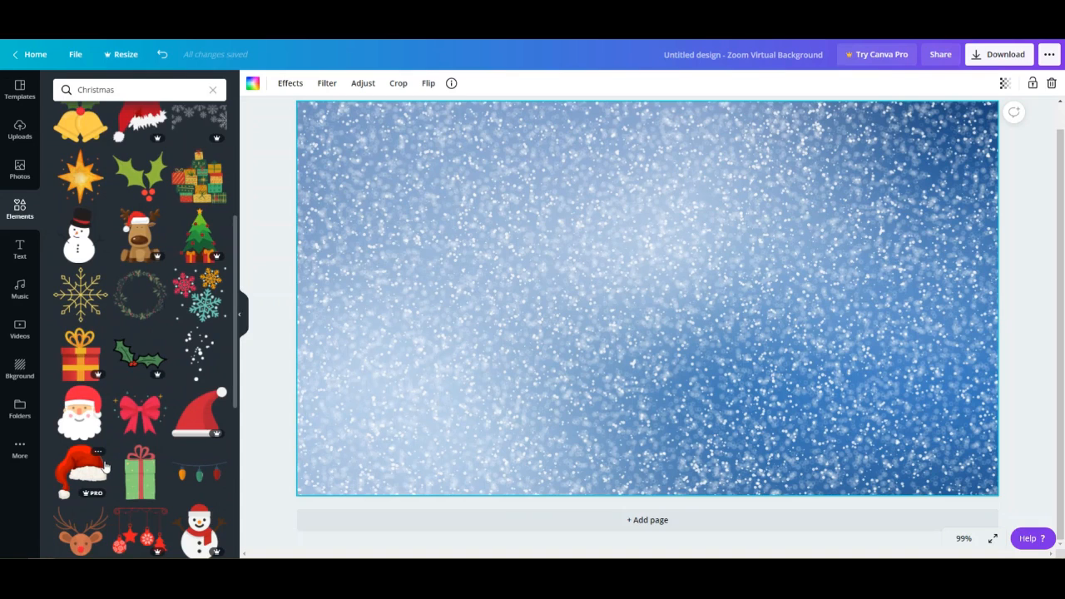
scroll(105, 466, "down", 1)
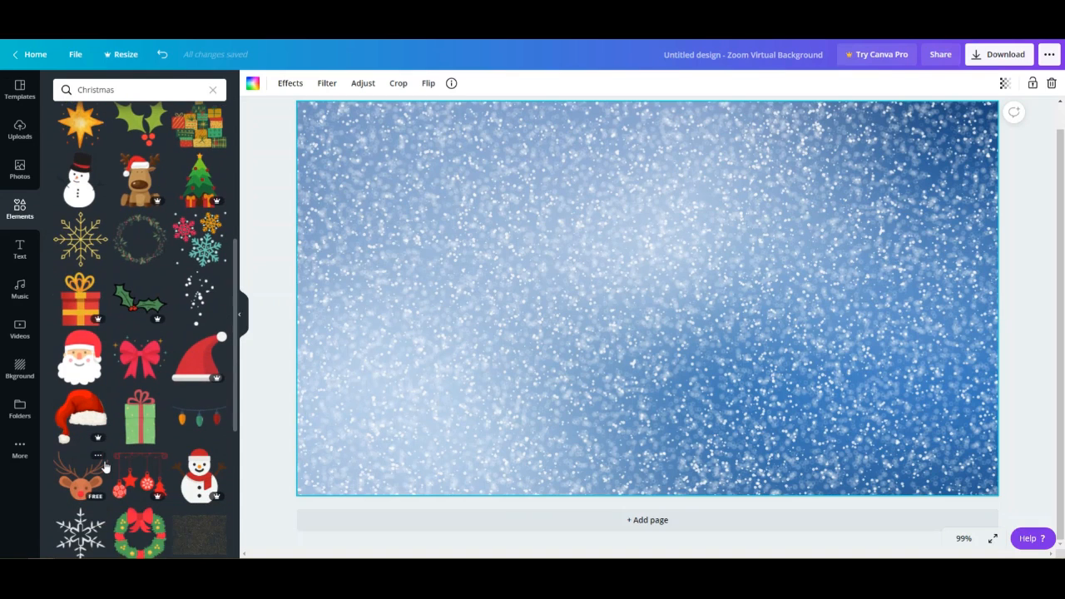
scroll(105, 468, "down", 1)
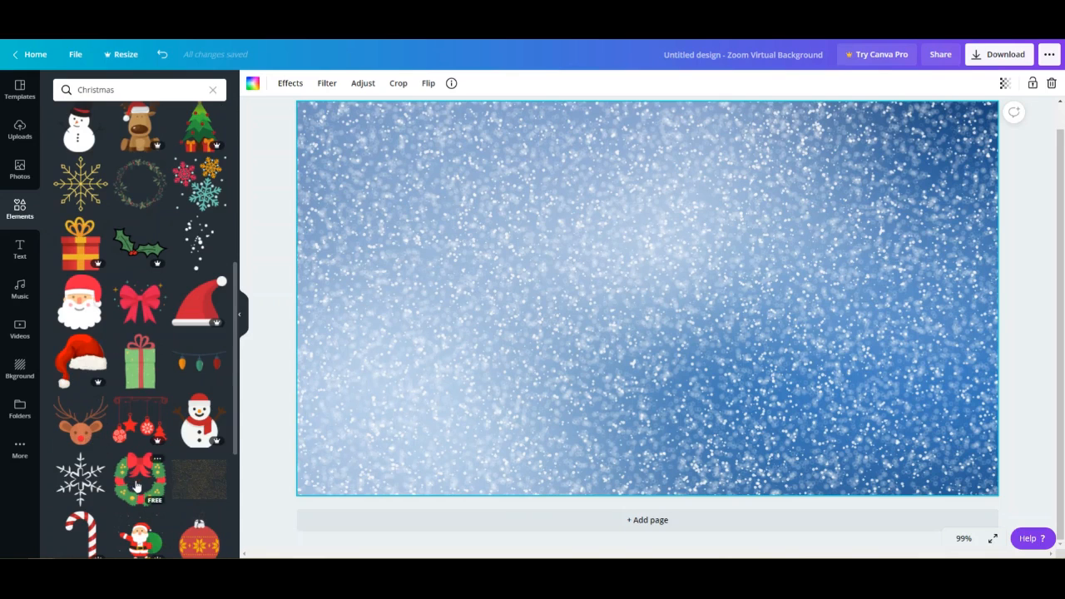
scroll(138, 424, "down", 3)
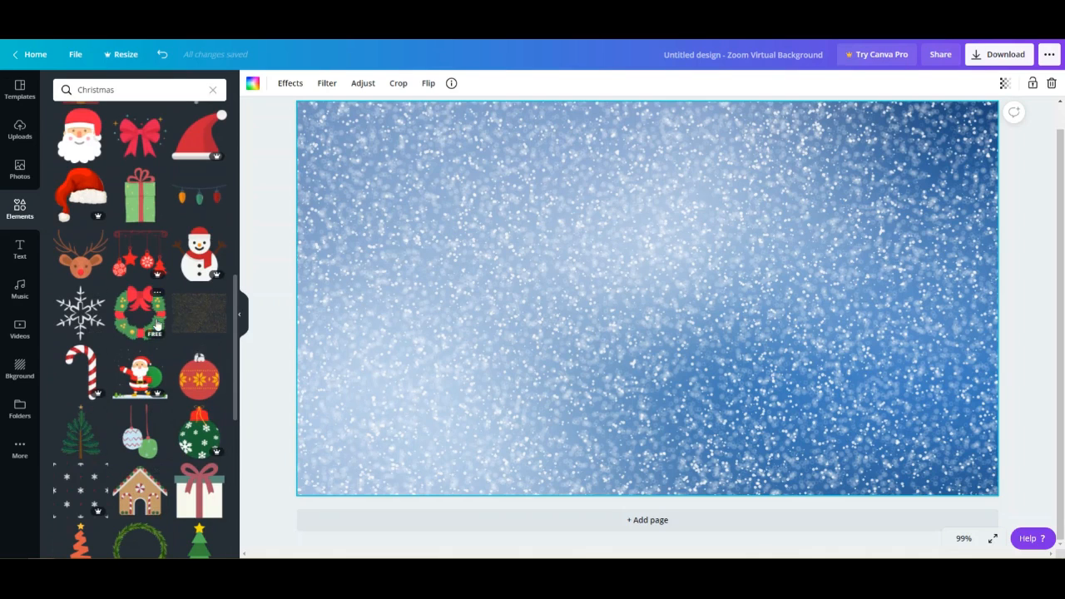
left_click(143, 497)
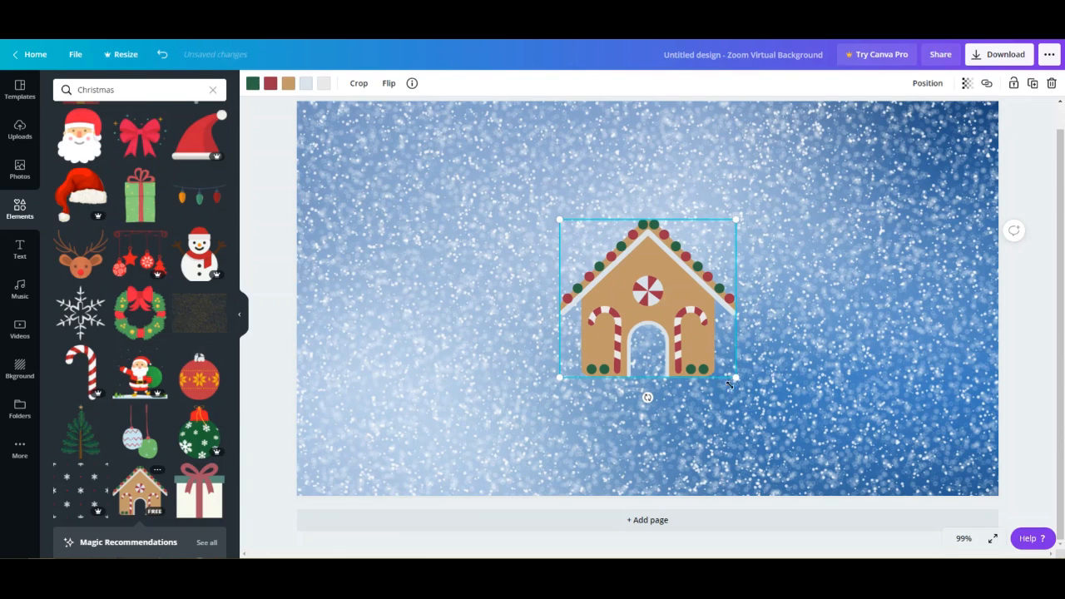
left_click_drag(738, 378, 852, 535)
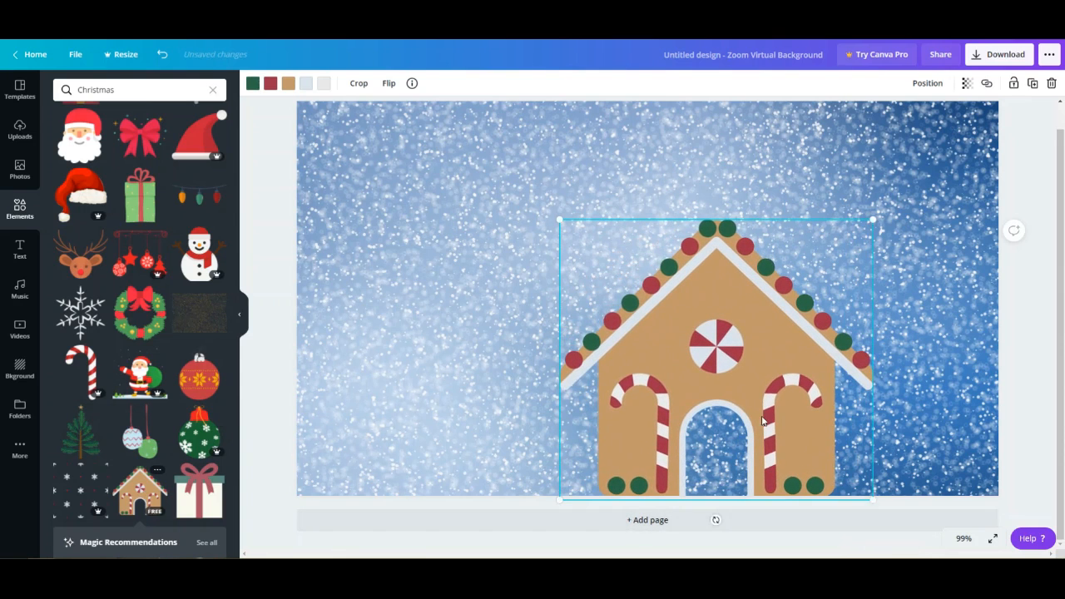
left_click_drag(768, 424, 976, 426)
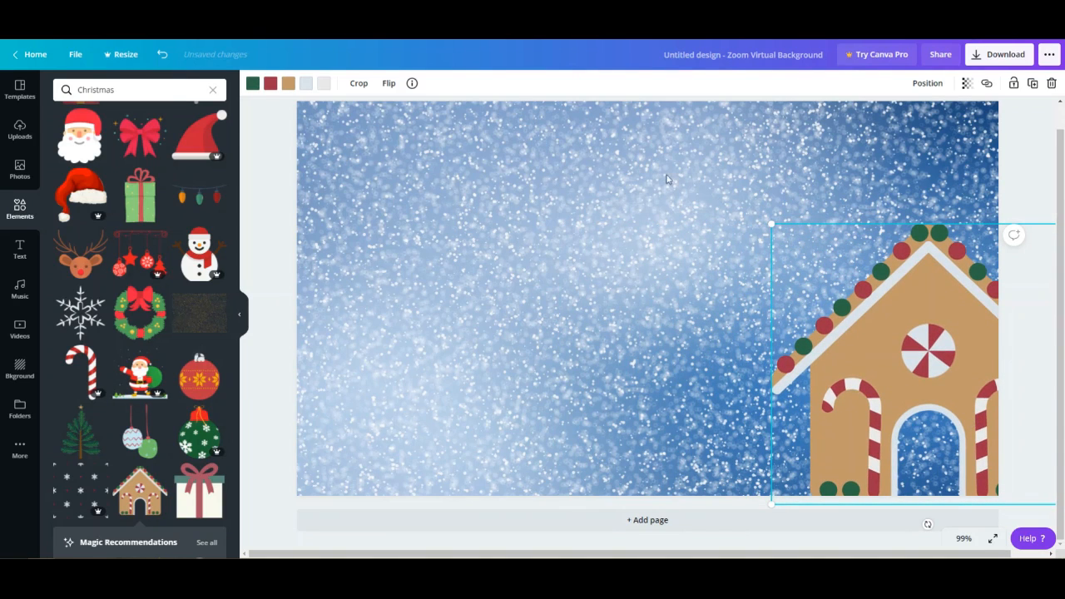
left_click(601, 352)
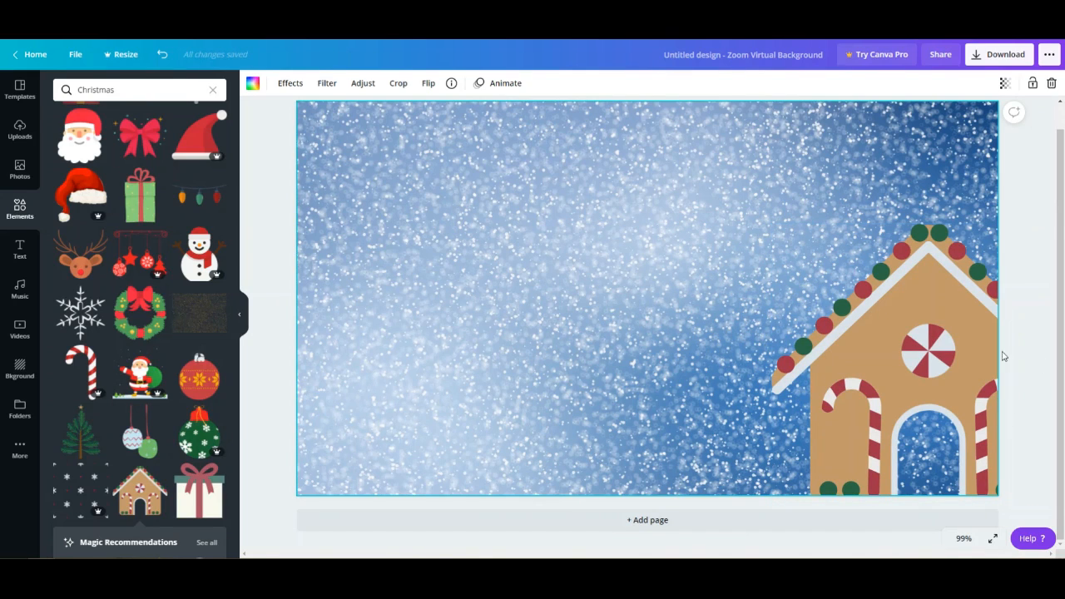
Add the green wreath with the red bow, shrink it, and place it under the peak of the gingerbread house's roof
left_click(129, 324)
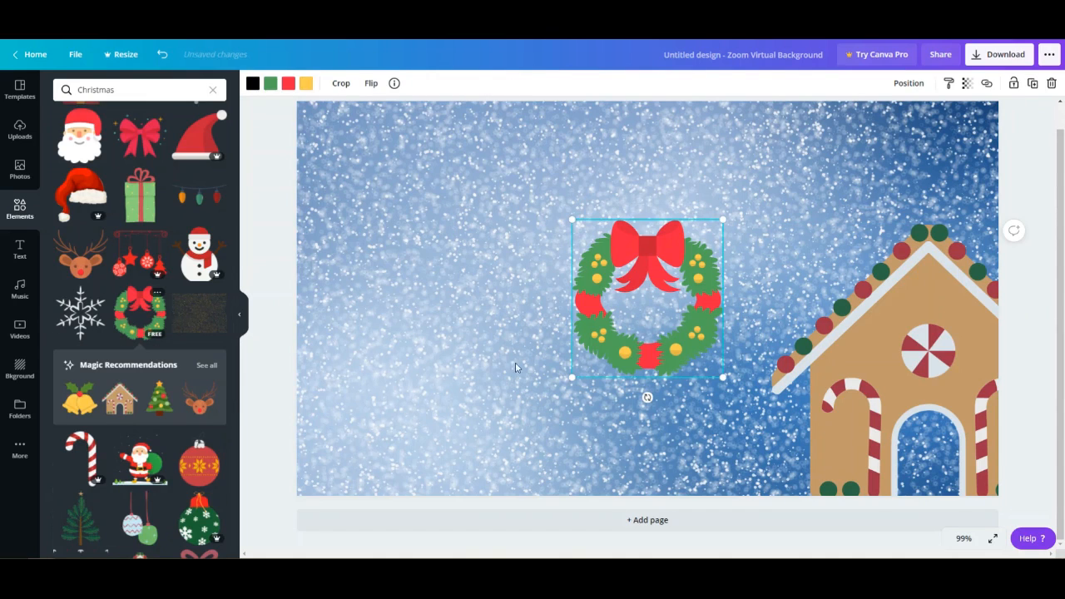
left_click_drag(571, 219, 911, 266)
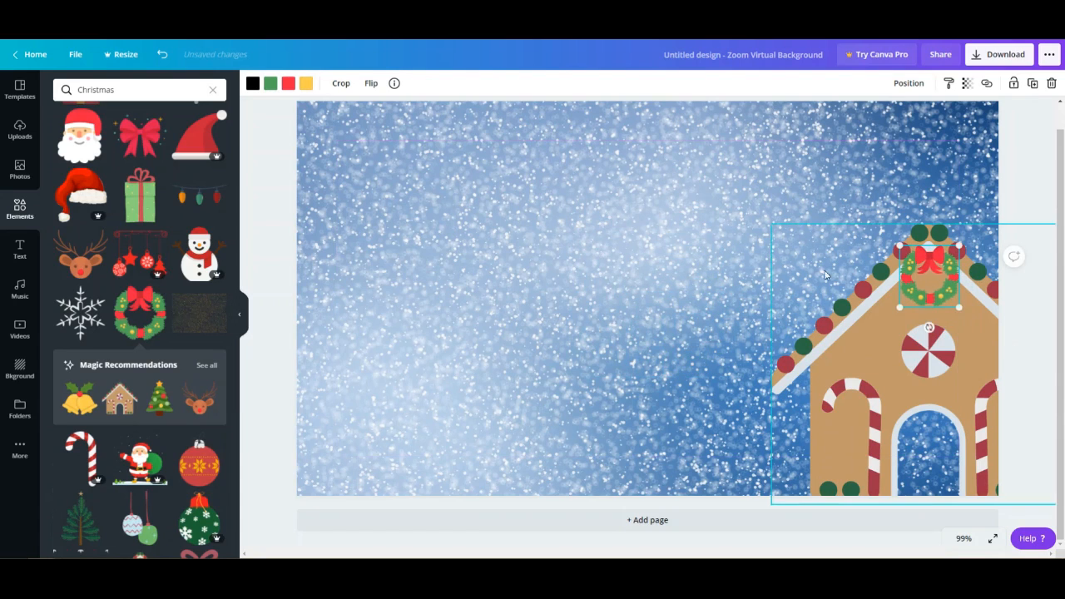
left_click(747, 261)
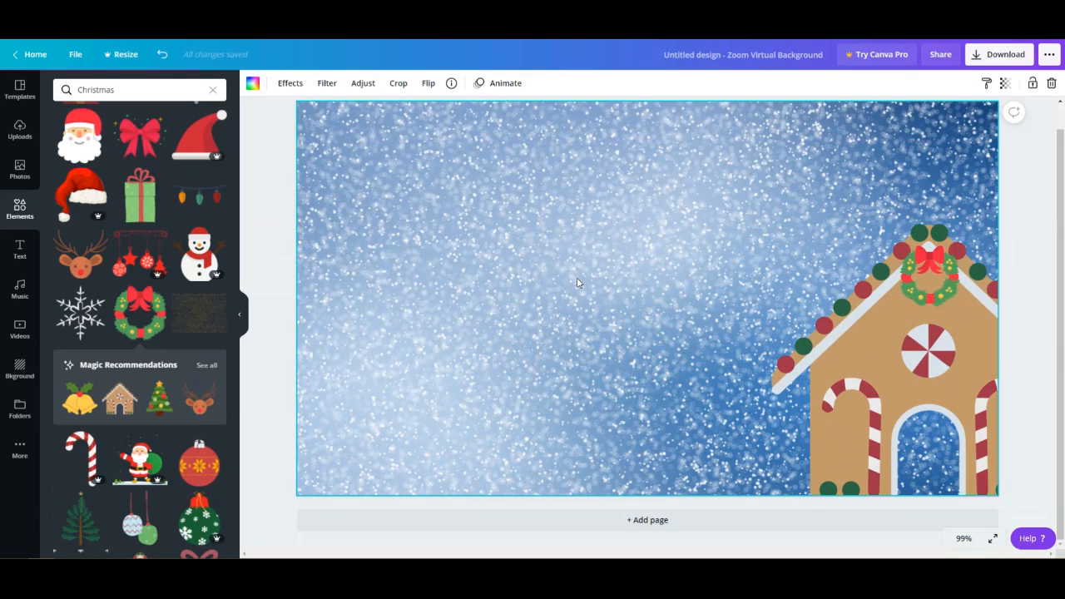
Add the orange zigzag Christmas tree with the yellow star, enlarge it, and stand it in the page's lower left corner
scroll(87, 475, "down", 1)
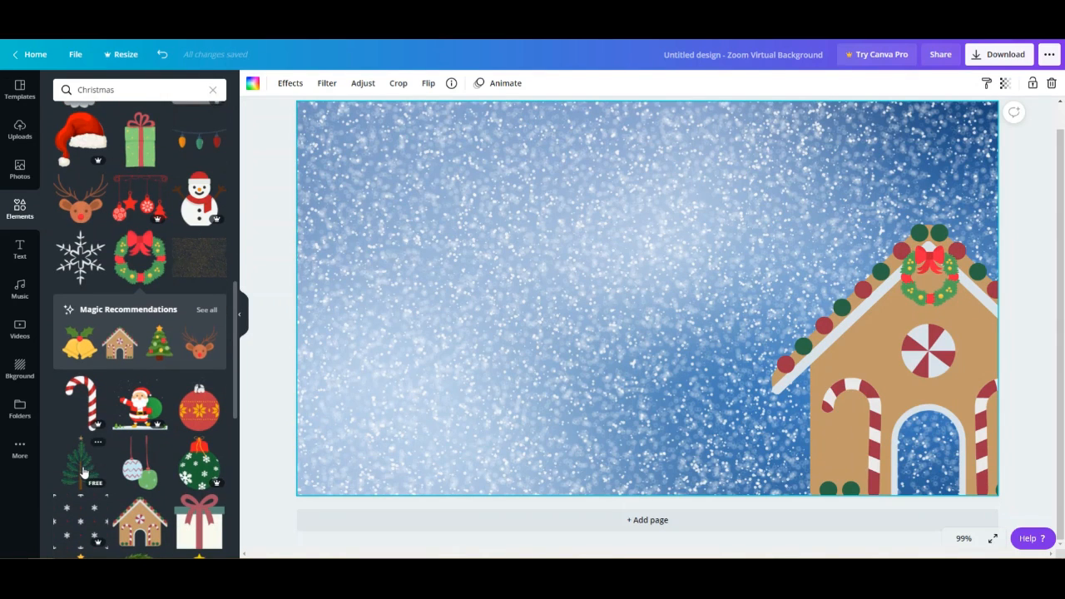
scroll(83, 472, "down", 3)
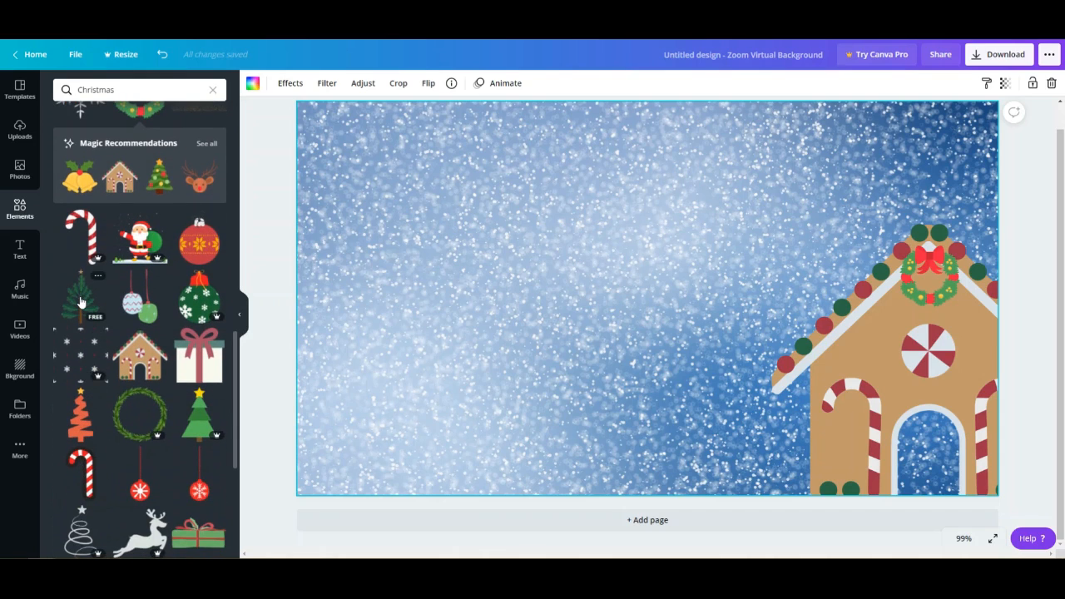
scroll(81, 308, "down", 2)
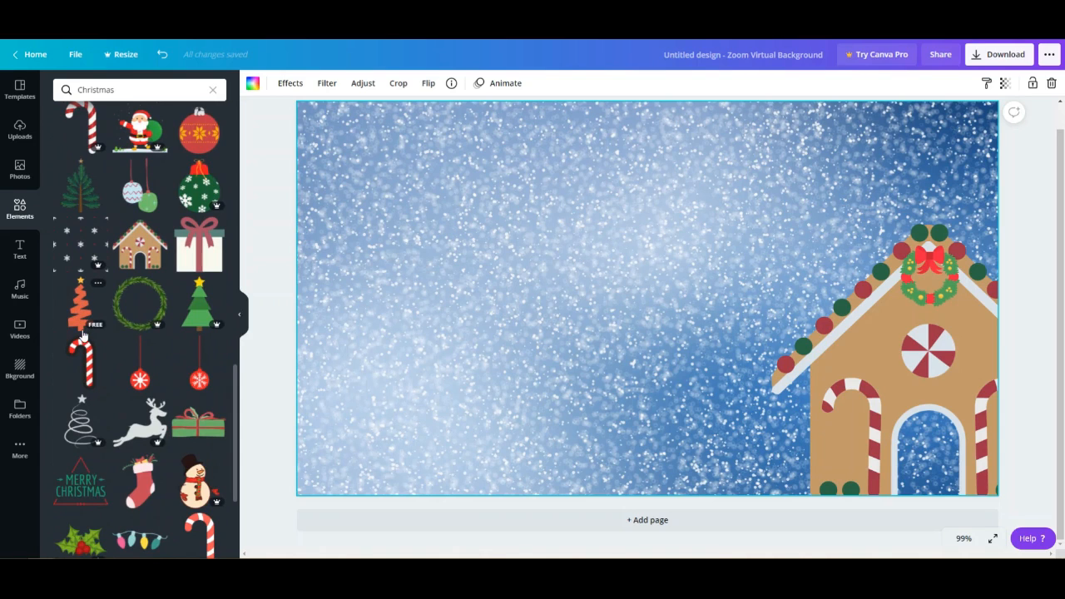
scroll(83, 335, "down", 3)
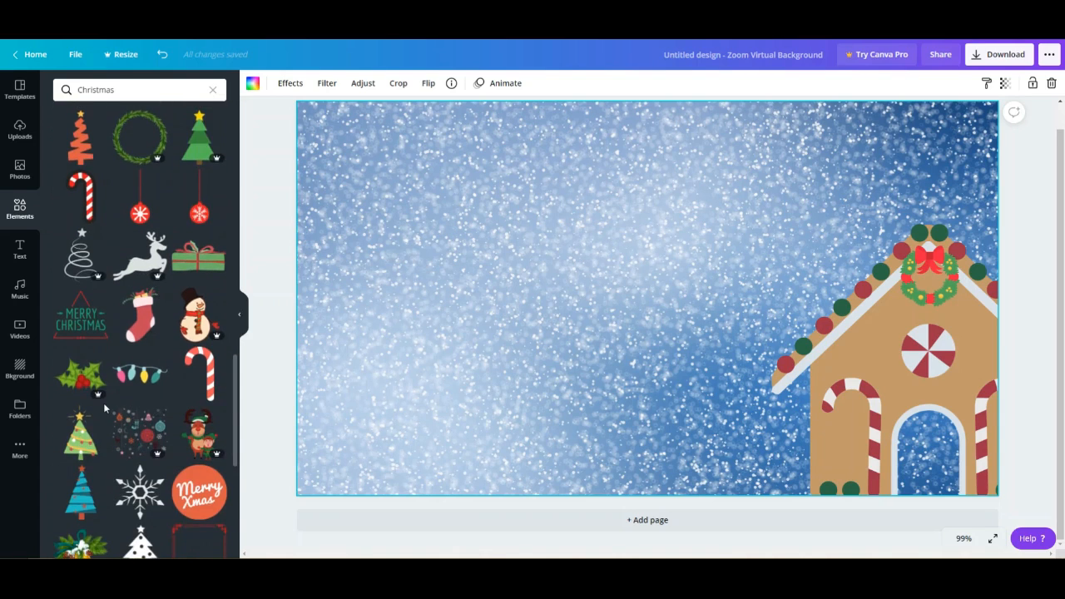
scroll(103, 403, "up", 10)
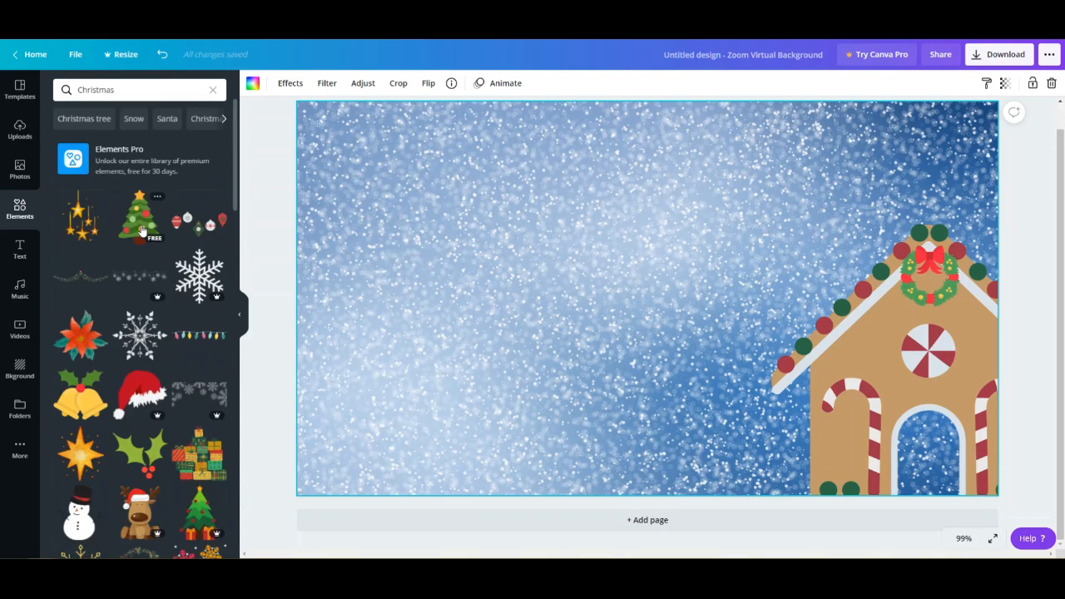
scroll(141, 233, "down", 4)
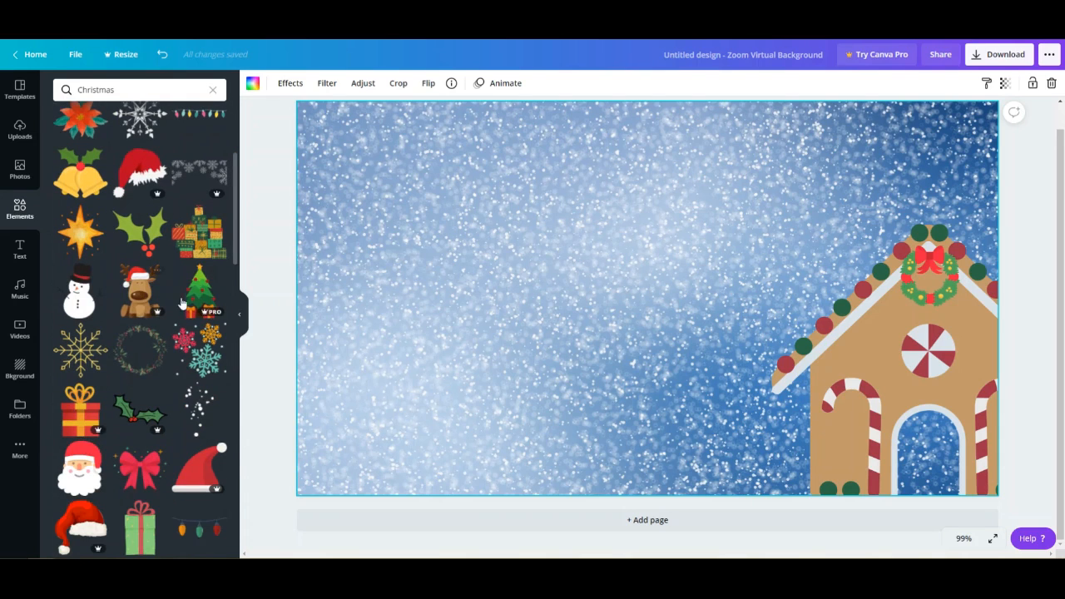
scroll(94, 322, "down", 6)
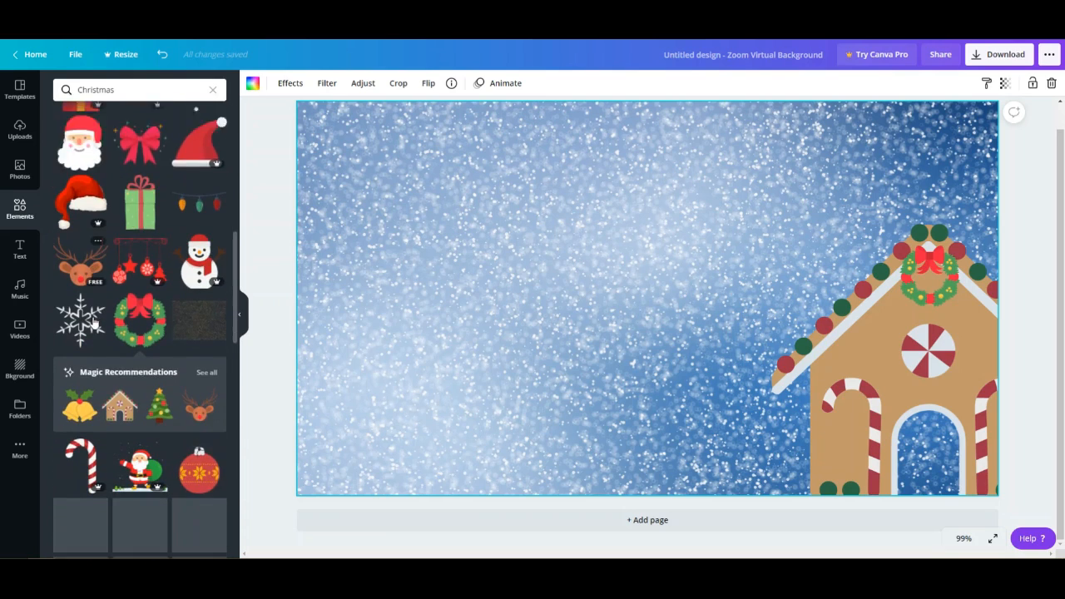
scroll(94, 322, "down", 3)
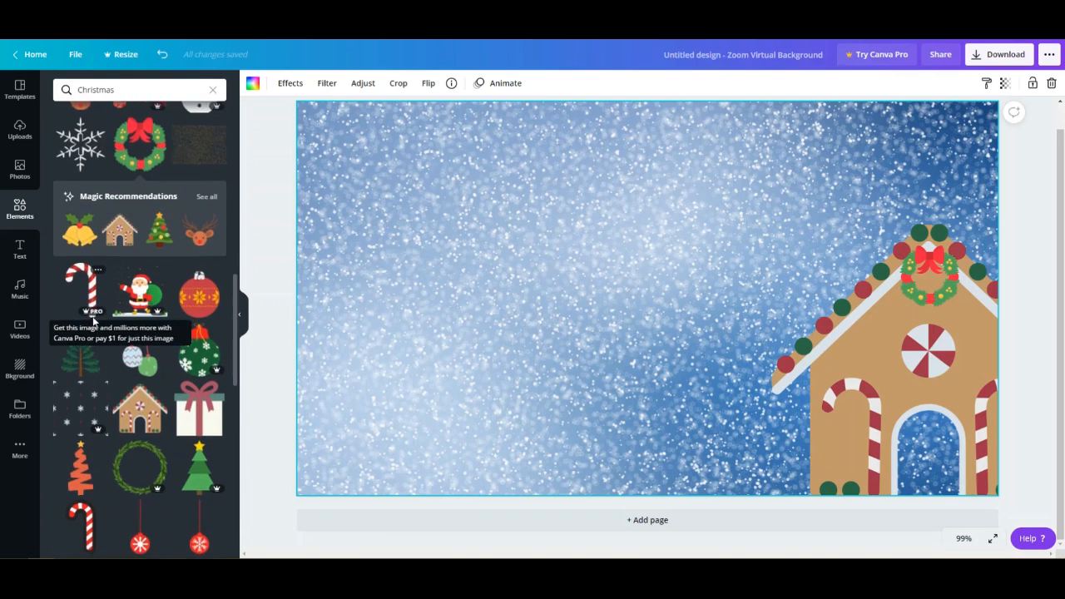
scroll(94, 322, "down", 3)
left_click(80, 315)
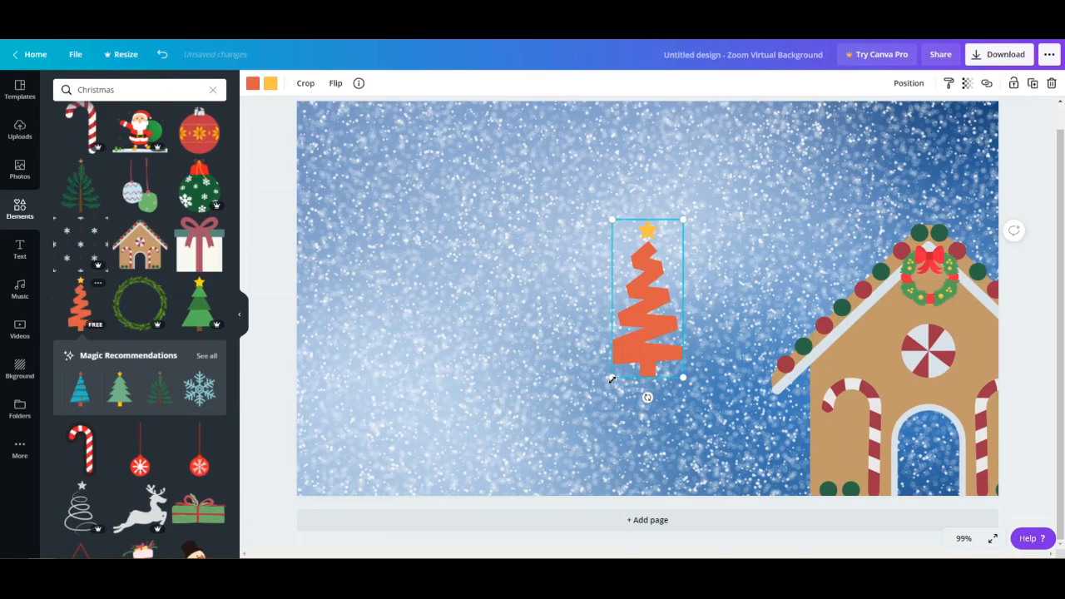
left_click_drag(611, 379, 362, 411)
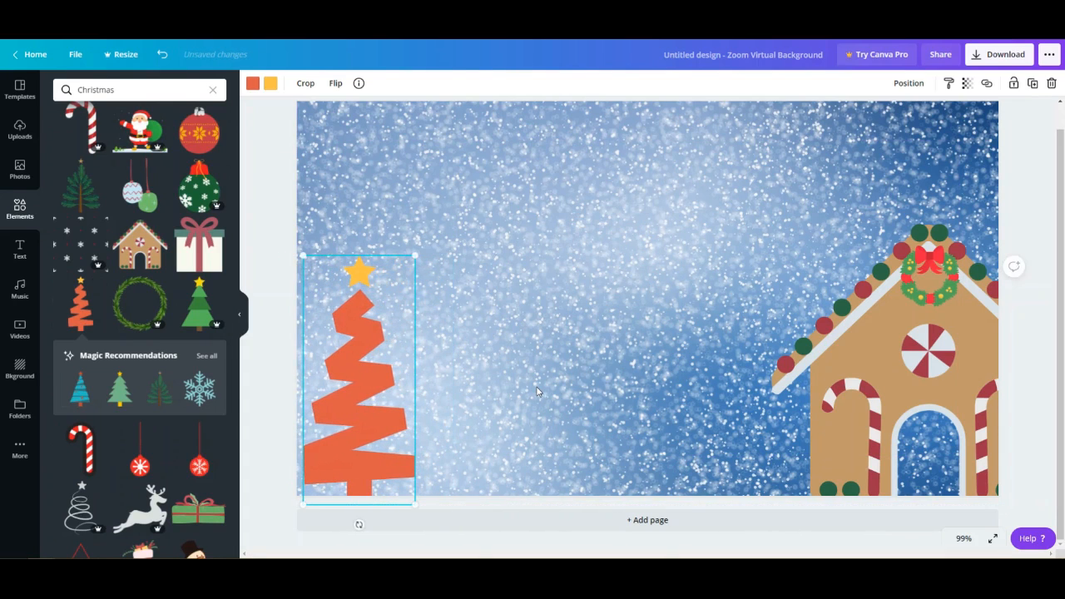
left_click(537, 391)
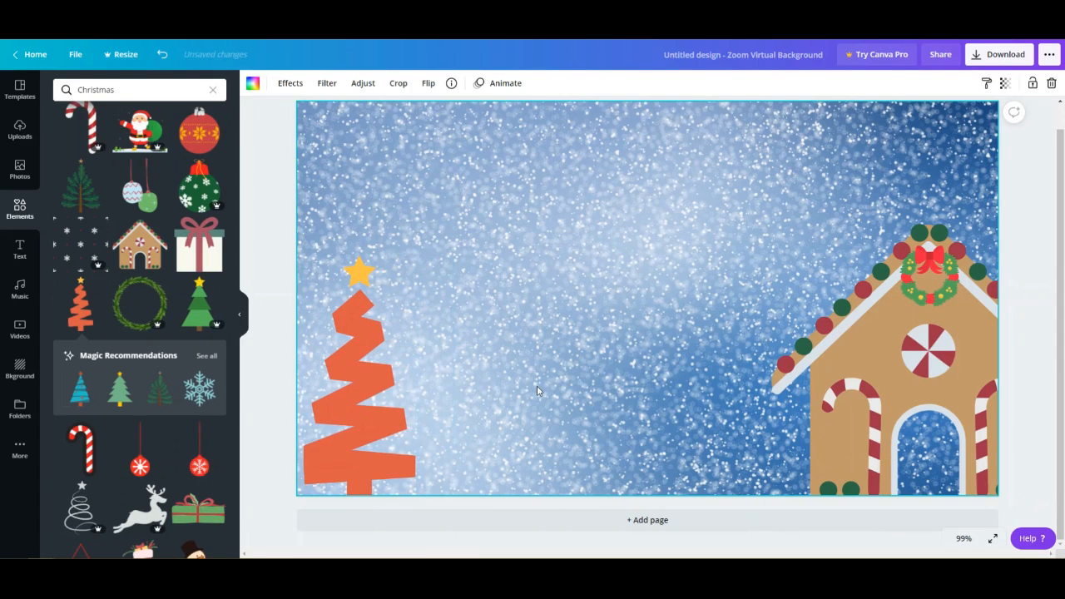
Add the round orange Merry Xmas badge and move it to the upper edge of the page, slightly left of centre
scroll(166, 425, "down", 5)
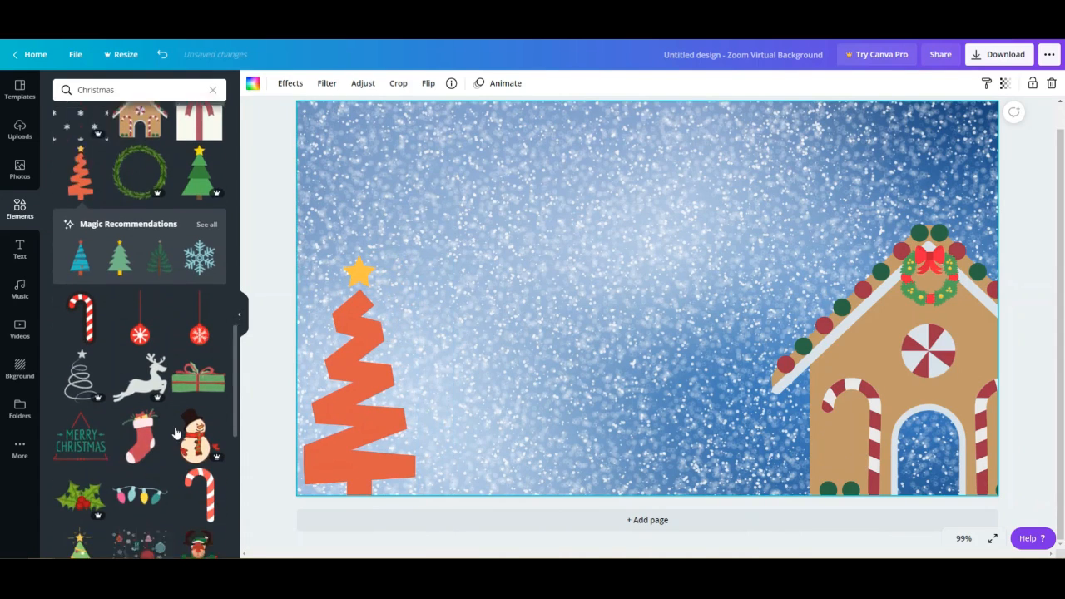
scroll(175, 431, "down", 3)
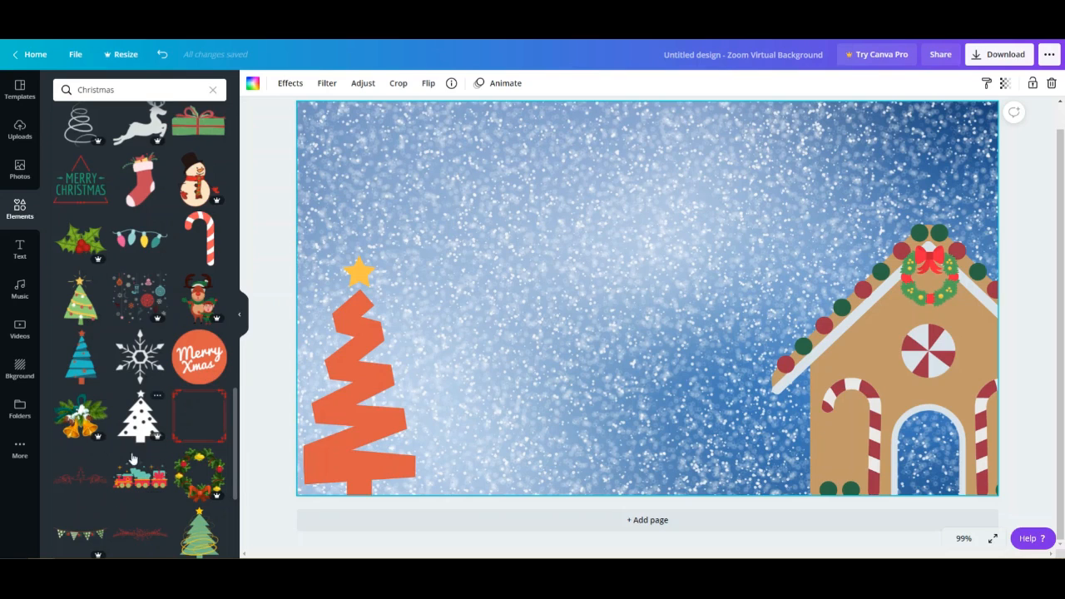
left_click(198, 363)
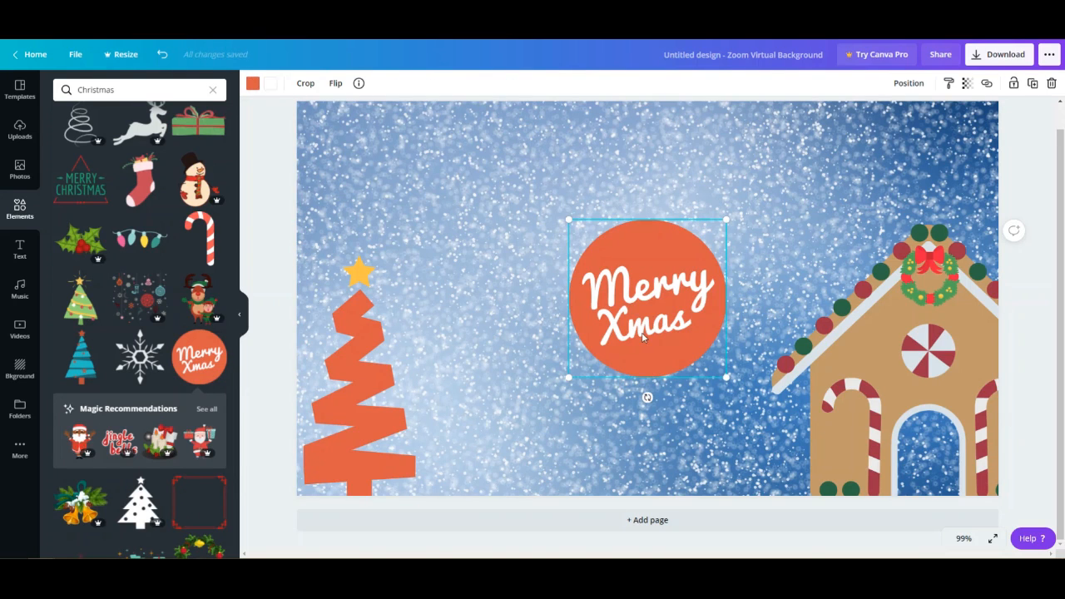
left_click_drag(642, 336, 608, 215)
Browse the Christmas graphics that follow the Merry Xmas badge for another decoration to put on the page
scroll(166, 408, "down", 3)
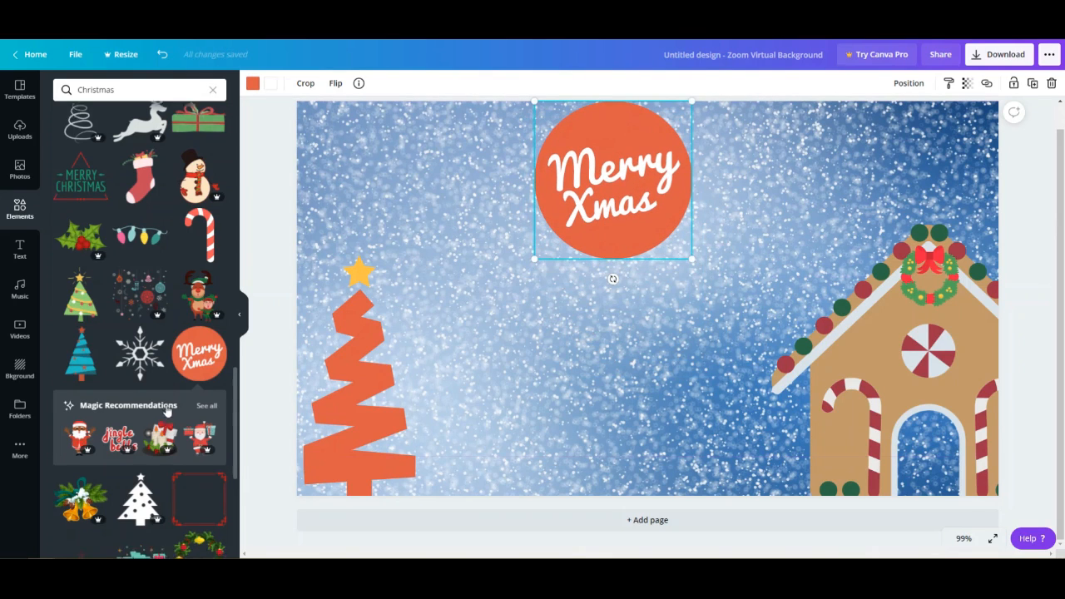
scroll(166, 408, "down", 5)
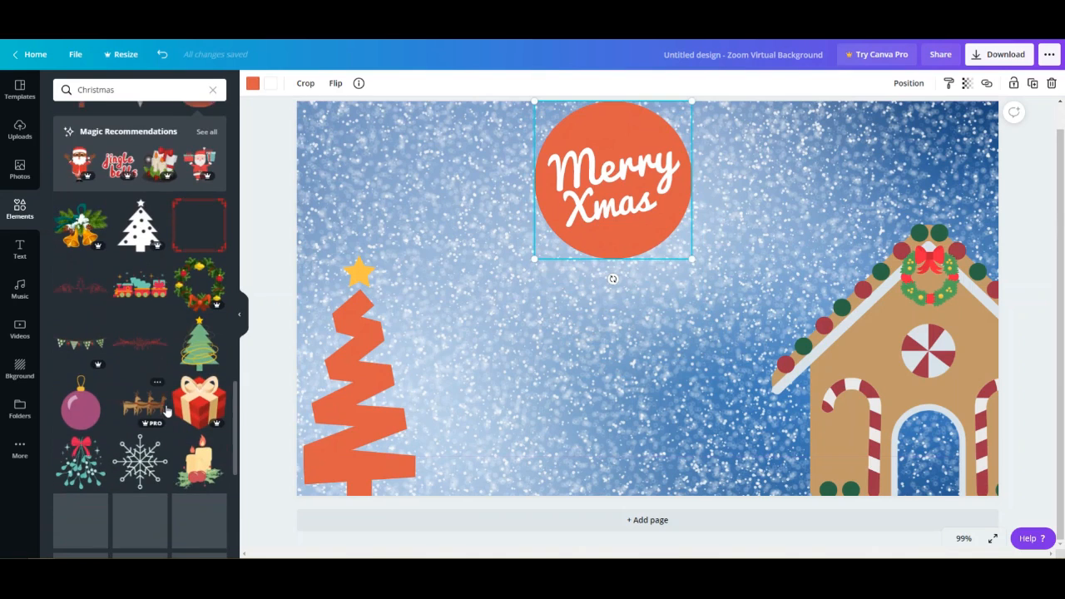
scroll(167, 409, "down", 2)
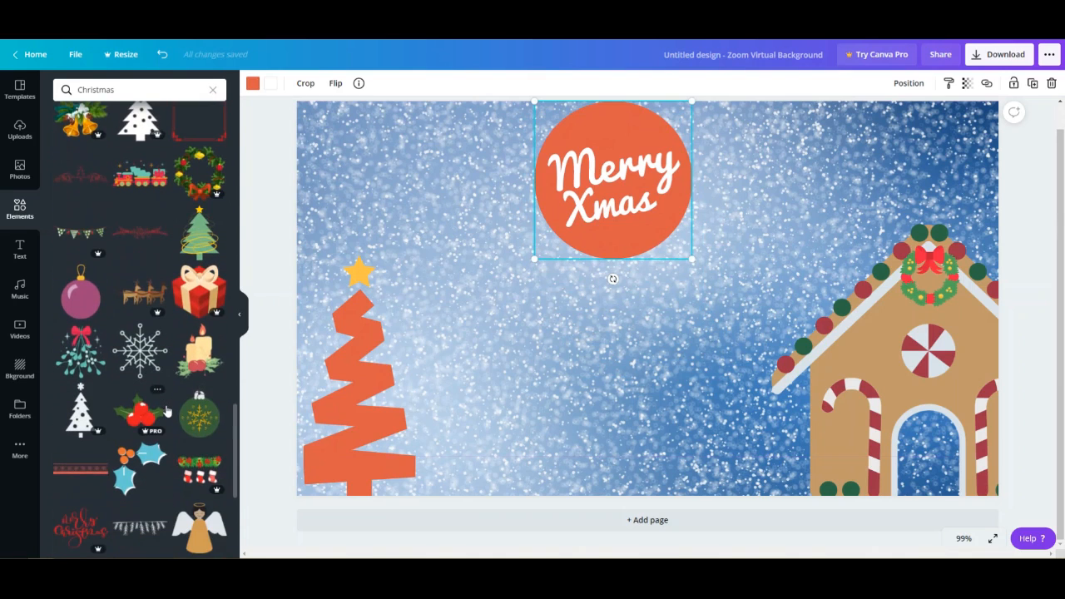
scroll(167, 410, "down", 4)
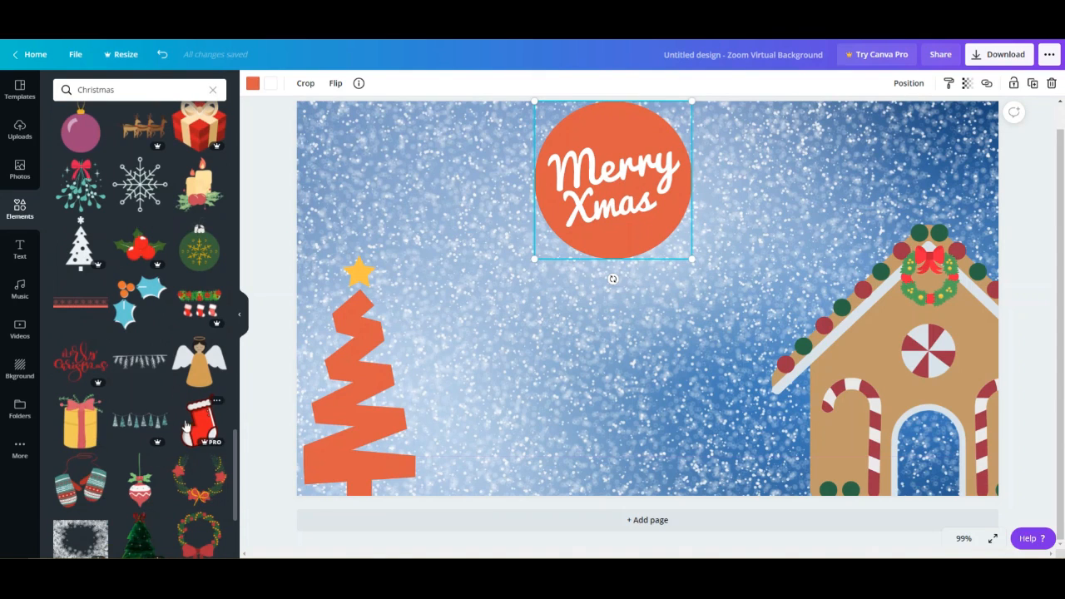
scroll(187, 422, "down", 2)
scroll(186, 422, "down", 2)
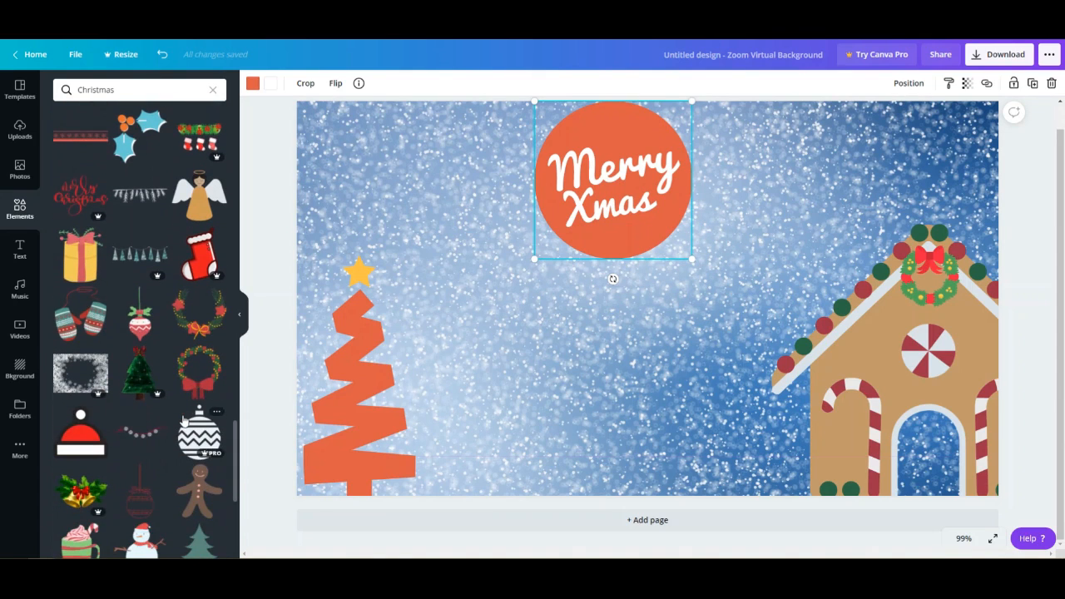
scroll(185, 422, "down", 3)
scroll(185, 422, "down", 3)
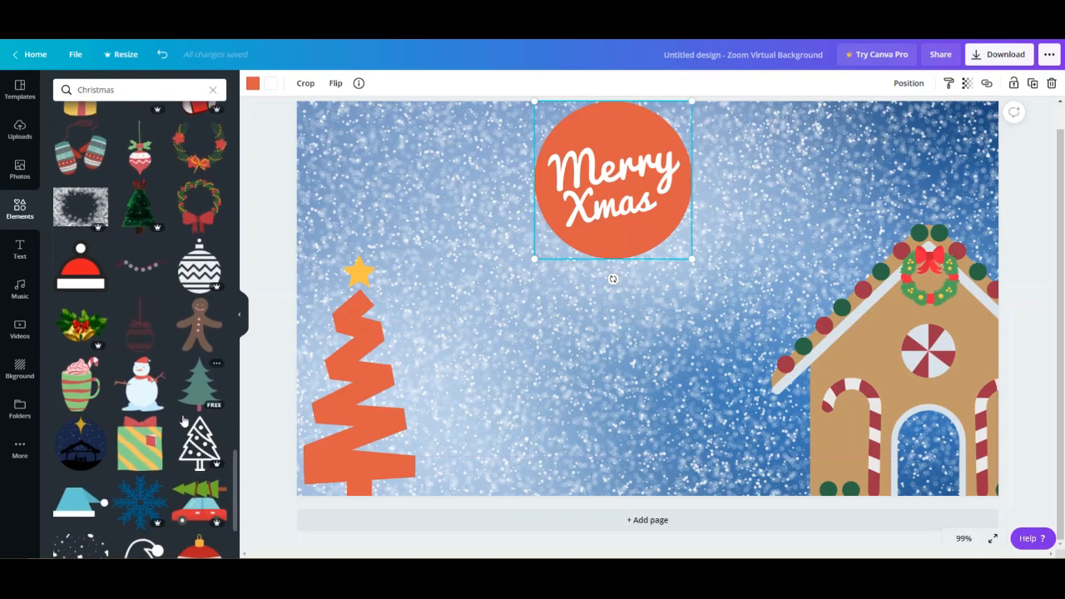
scroll(100, 445, "down", 6)
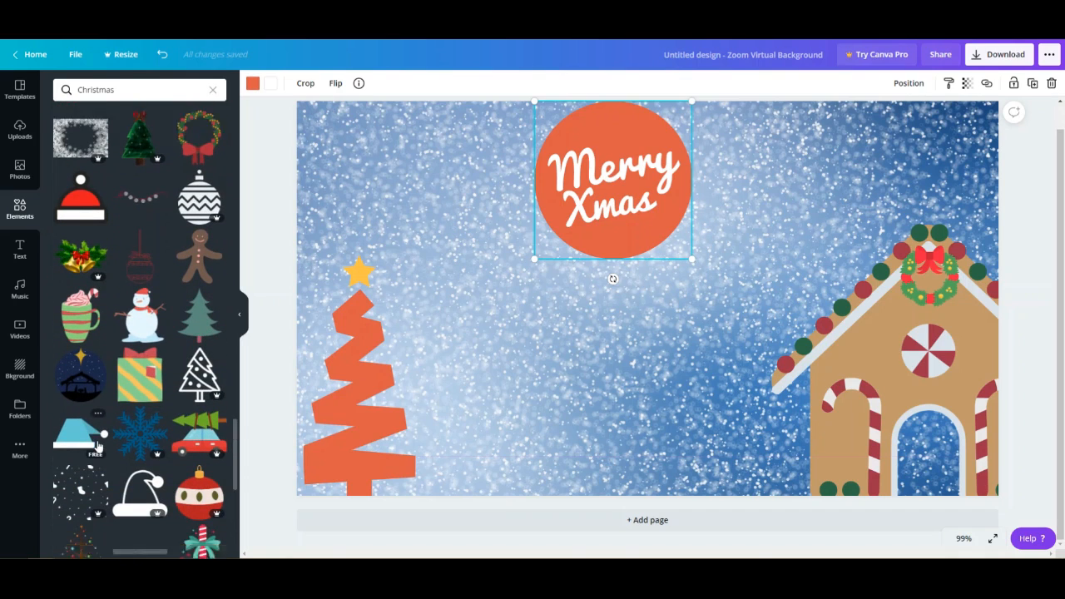
scroll(98, 446, "down", 1)
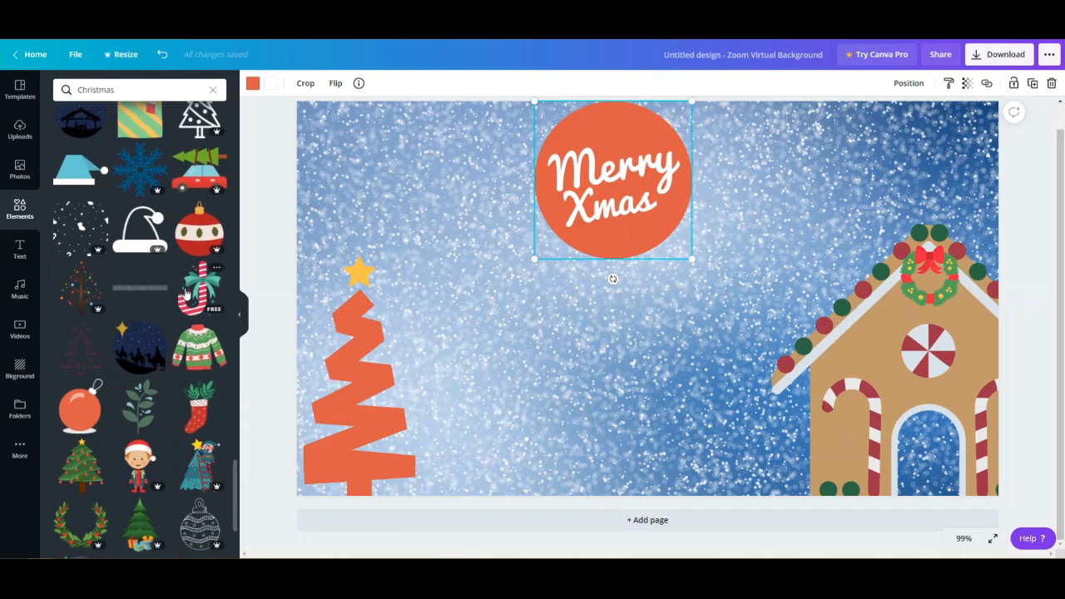
scroll(185, 301, "down", 1)
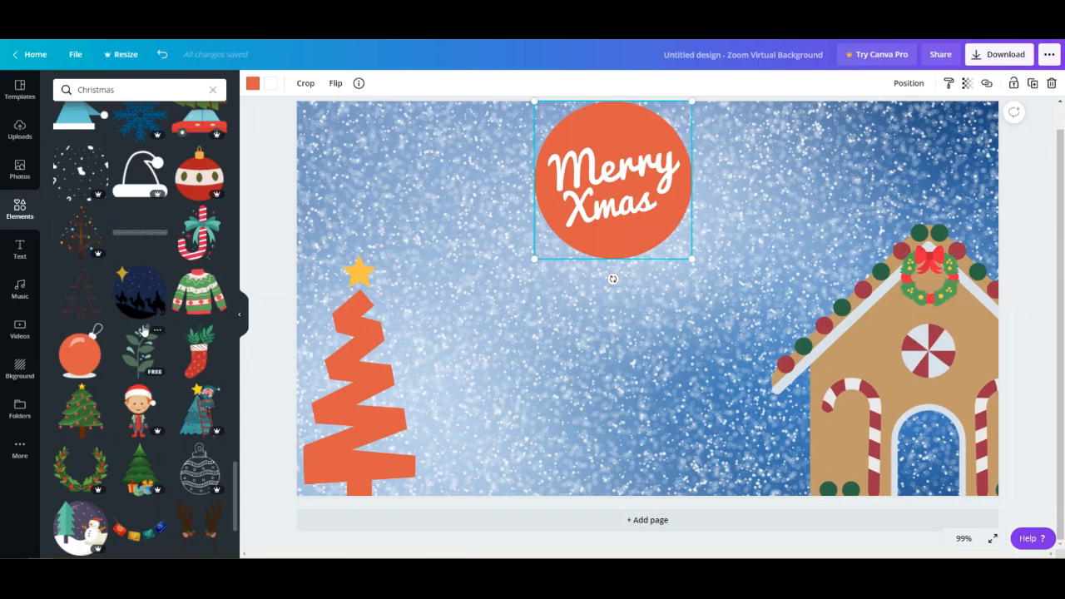
Return to the start of the Christmas results and review the graphics again as far as the Merry Xmas badge
scroll(143, 330, "up", 5)
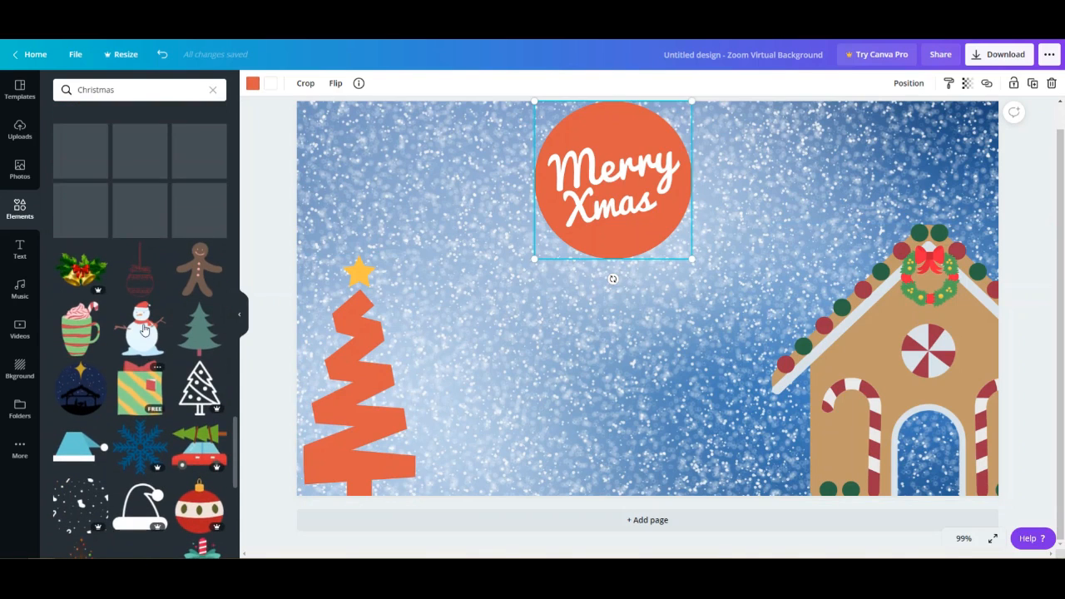
scroll(143, 330, "up", 3)
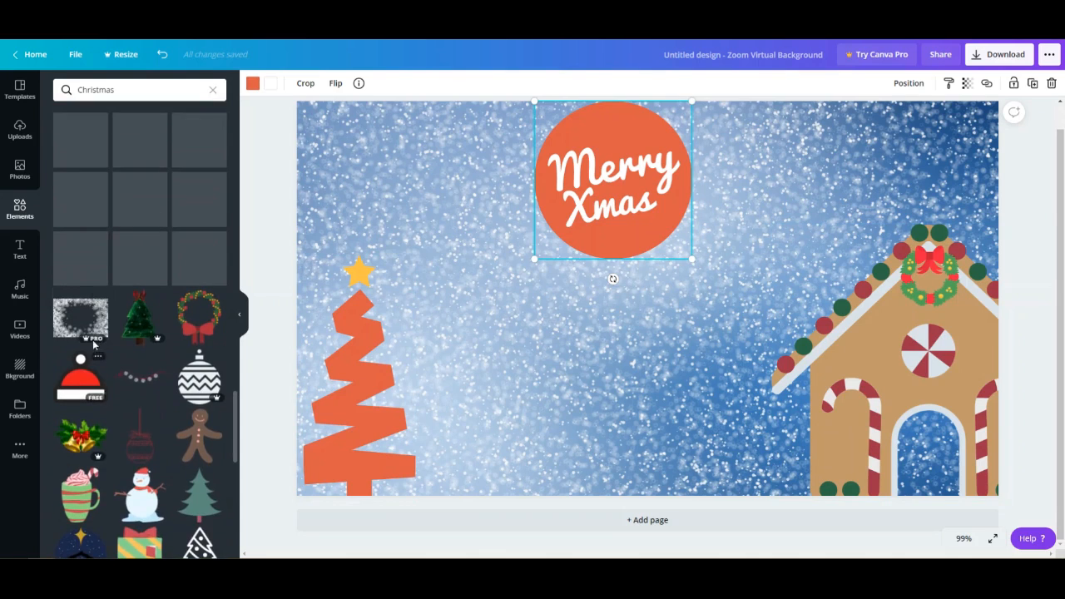
scroll(94, 345, "up", 5)
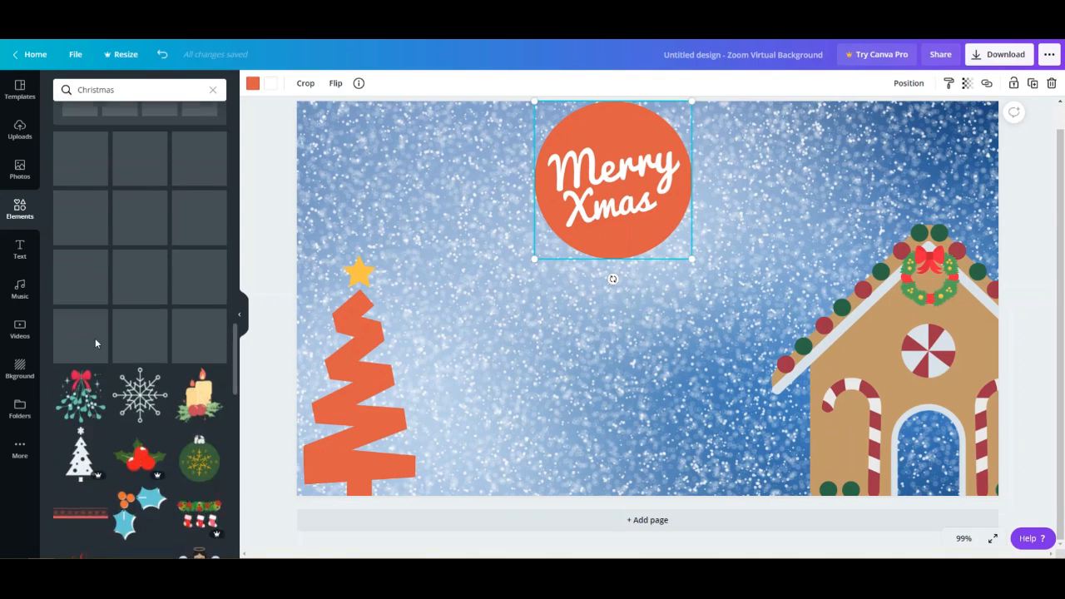
scroll(95, 337, "up", 5)
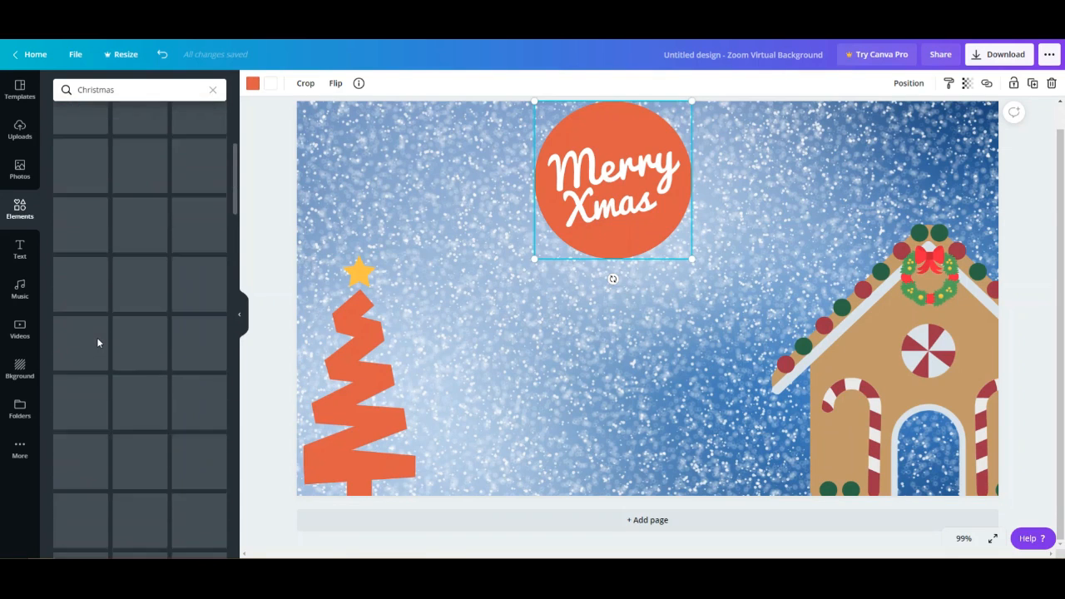
scroll(97, 337, "up", 3)
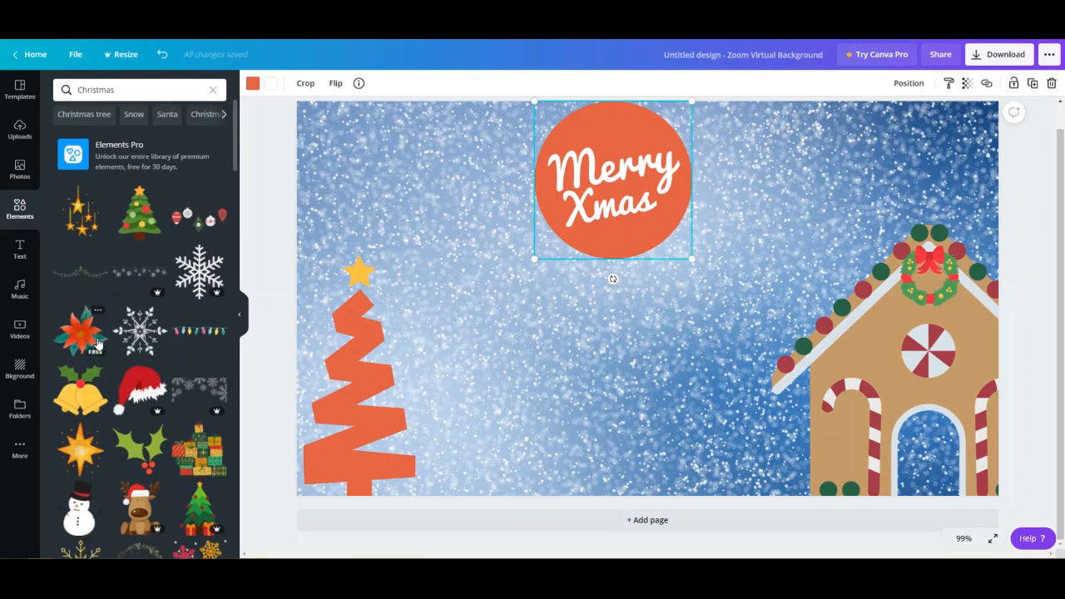
scroll(96, 341, "down", 2)
scroll(97, 343, "down", 1)
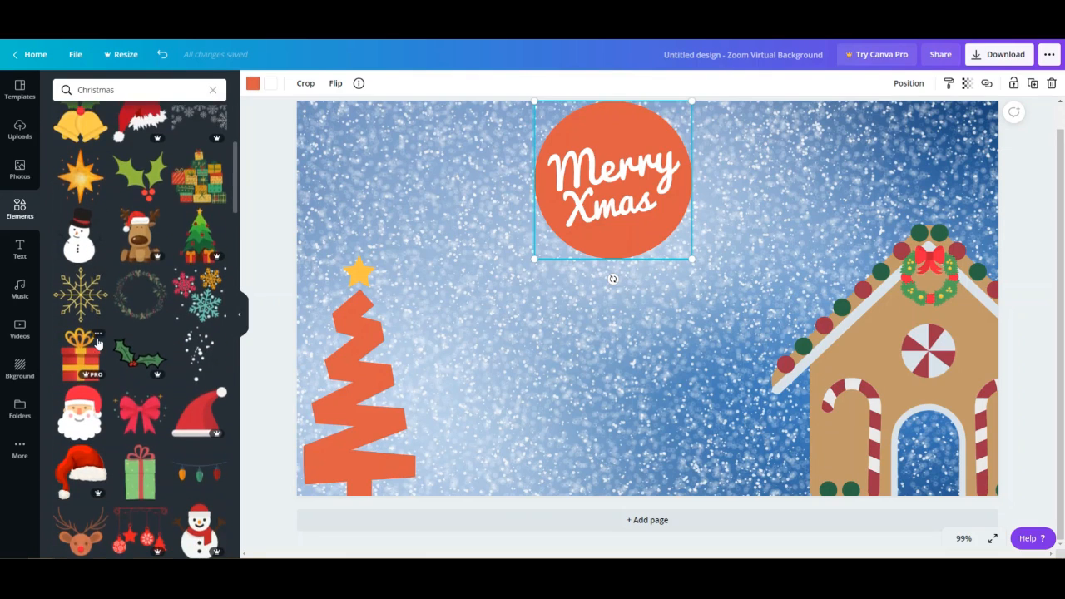
scroll(97, 342, "down", 1)
scroll(83, 364, "down", 2)
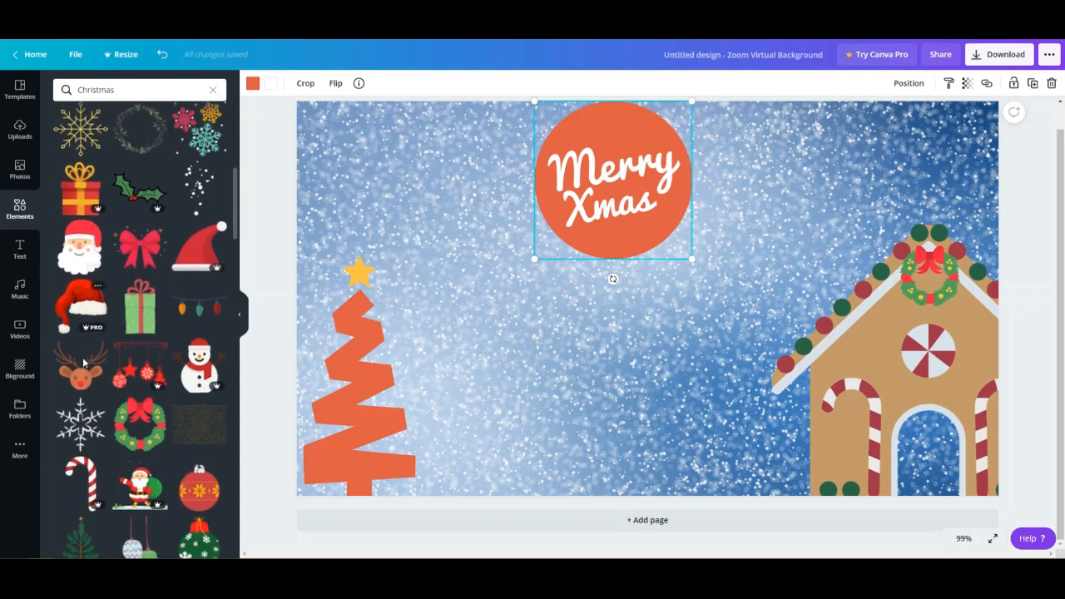
scroll(83, 364, "down", 1)
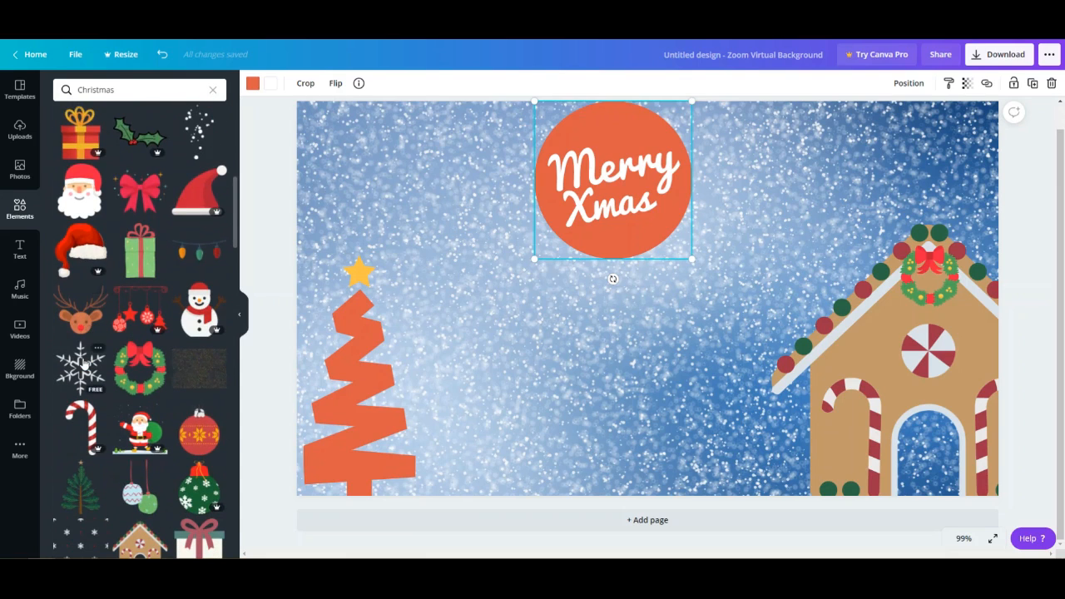
scroll(83, 364, "down", 1)
scroll(91, 369, "down", 5)
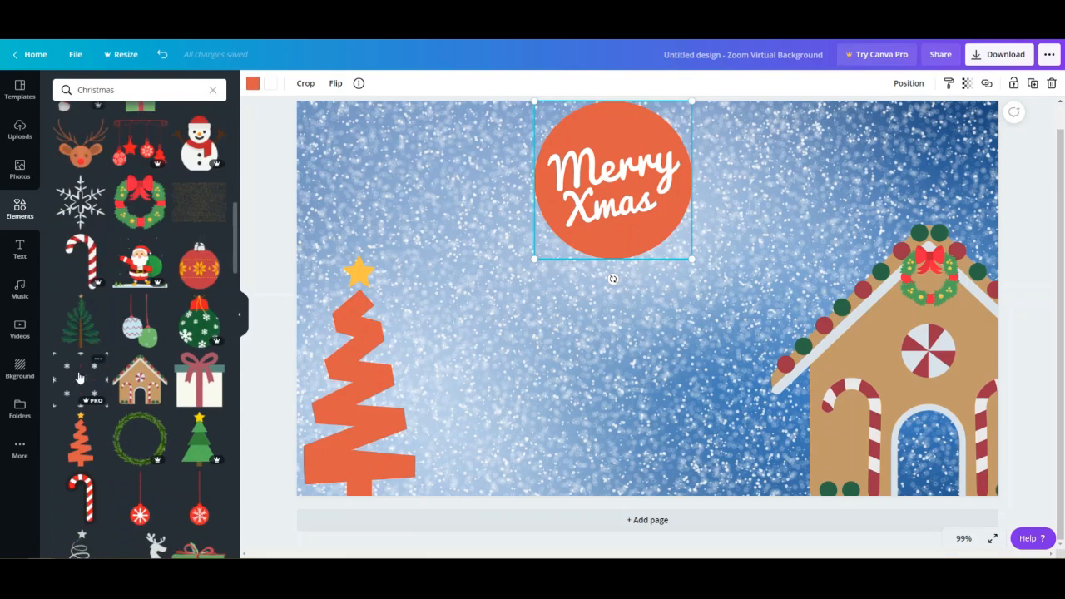
scroll(91, 372, "down", 2)
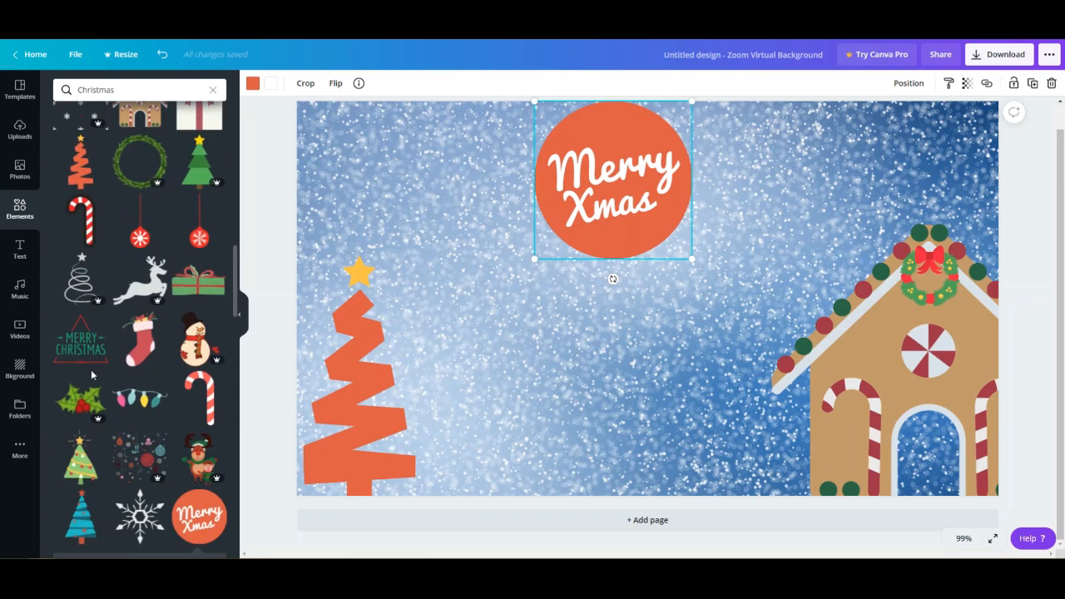
scroll(92, 372, "down", 2)
scroll(92, 374, "down", 2)
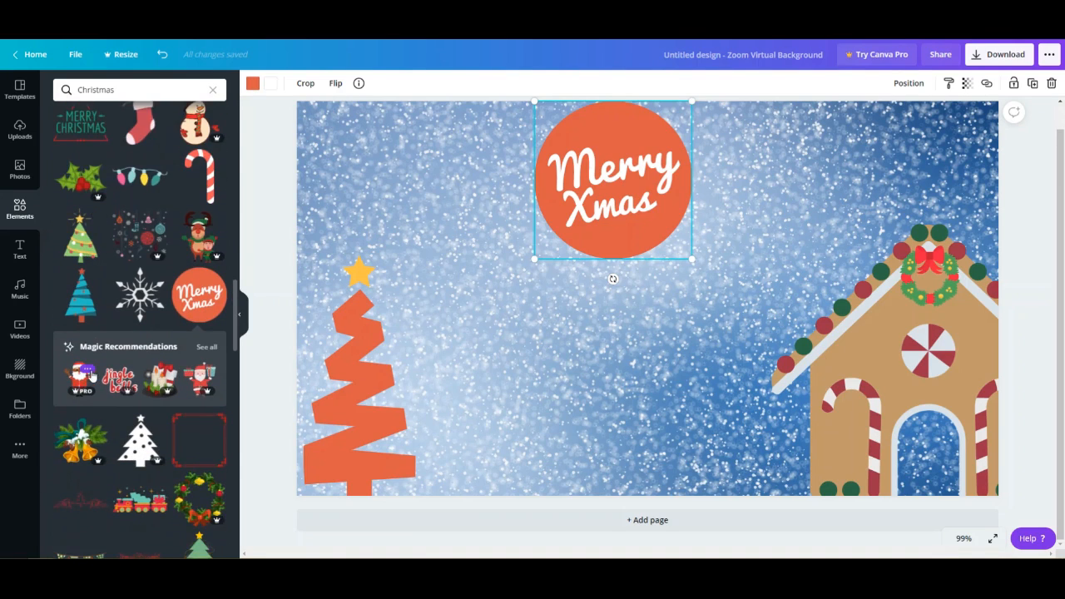
Browse the Christmas graphics beyond the Merry Xmas badge, through the ornaments, trees and holiday lettering, for another decoration
scroll(92, 375, "down", 2)
scroll(91, 377, "down", 4)
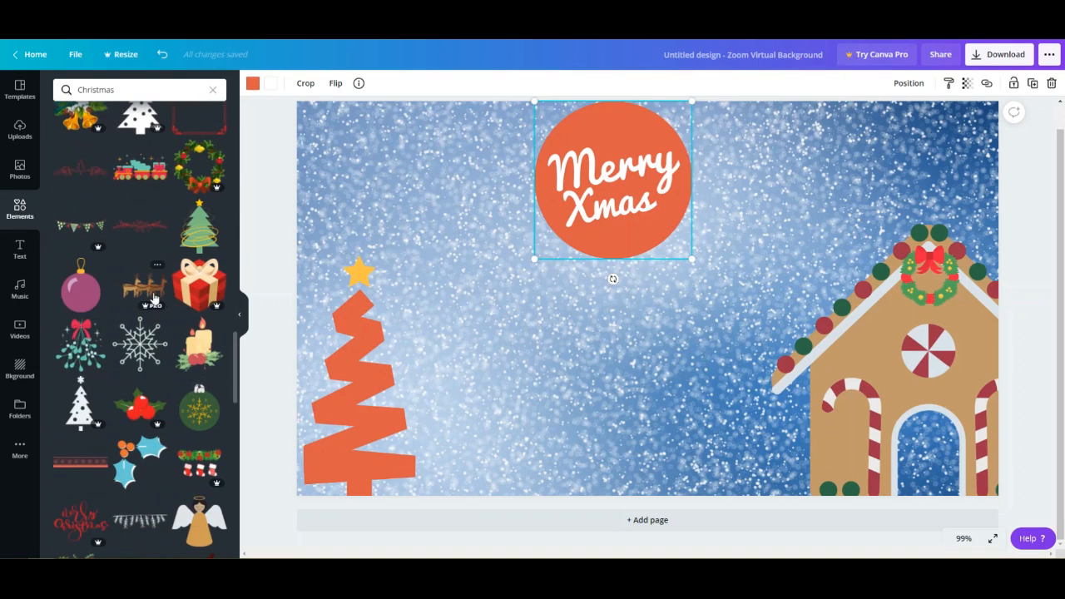
scroll(138, 410, "down", 3)
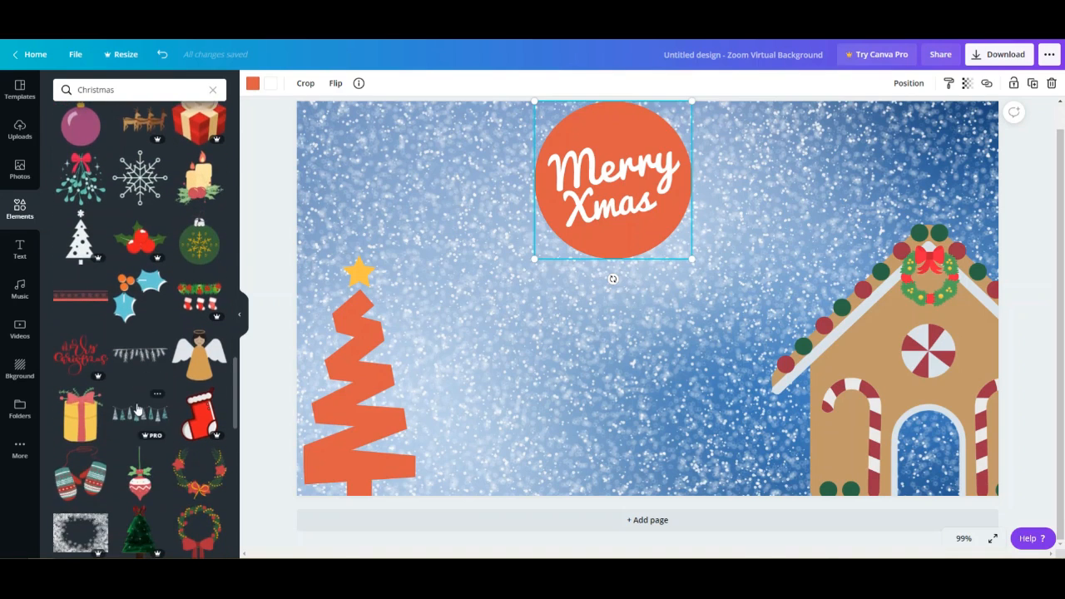
scroll(138, 410, "down", 2)
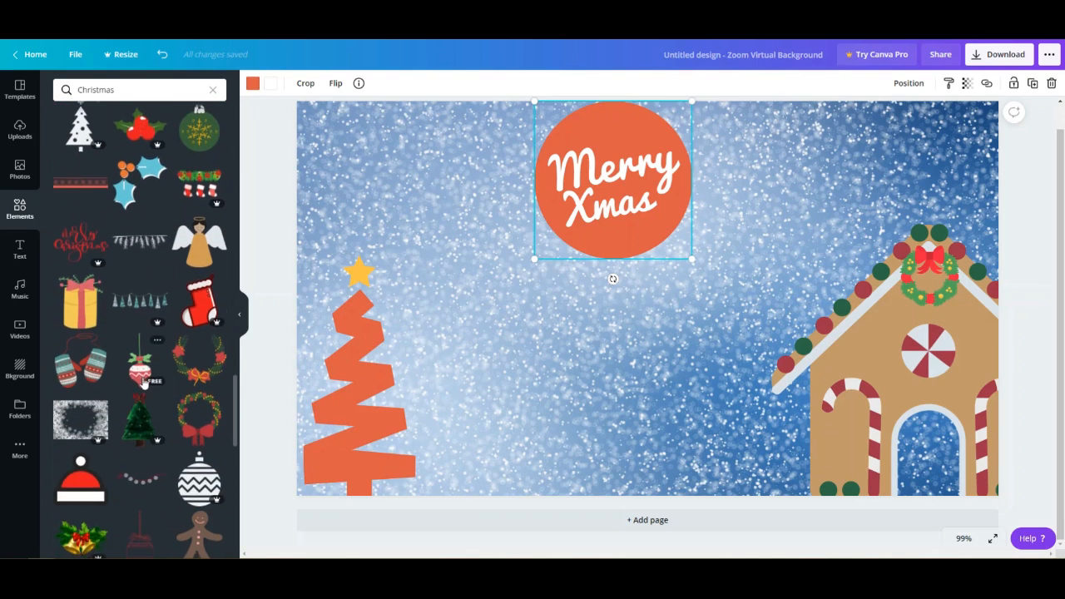
scroll(143, 382, "down", 2)
scroll(143, 383, "down", 5)
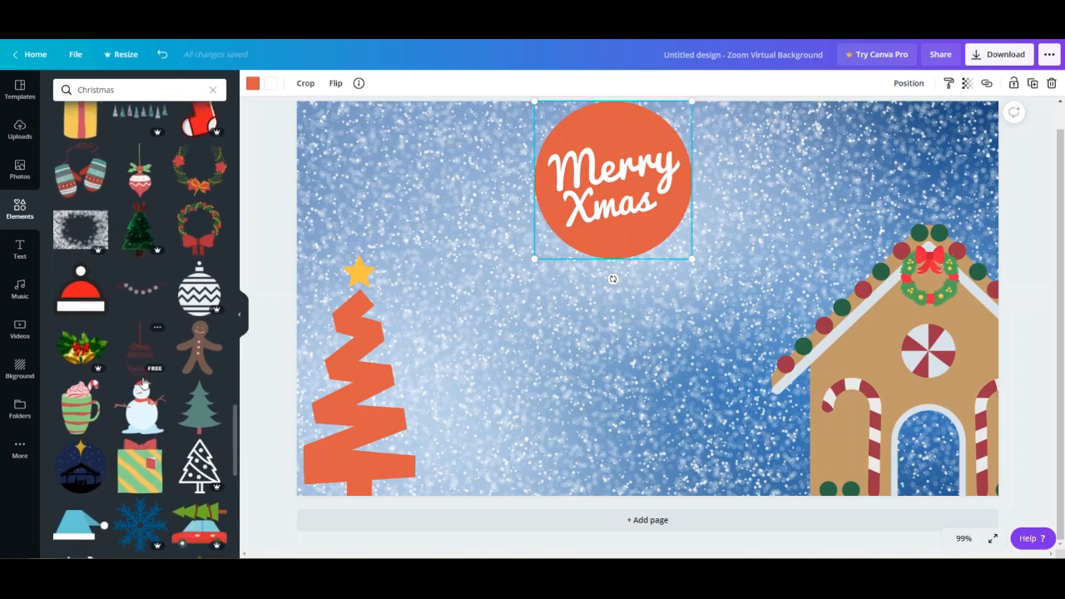
scroll(143, 383, "down", 3)
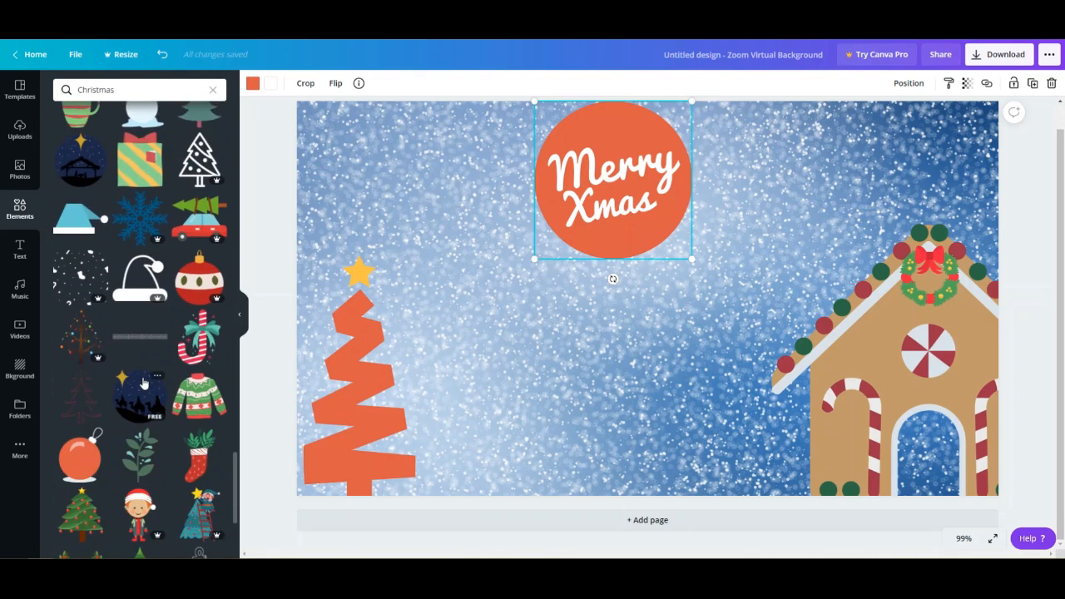
scroll(143, 383, "down", 2)
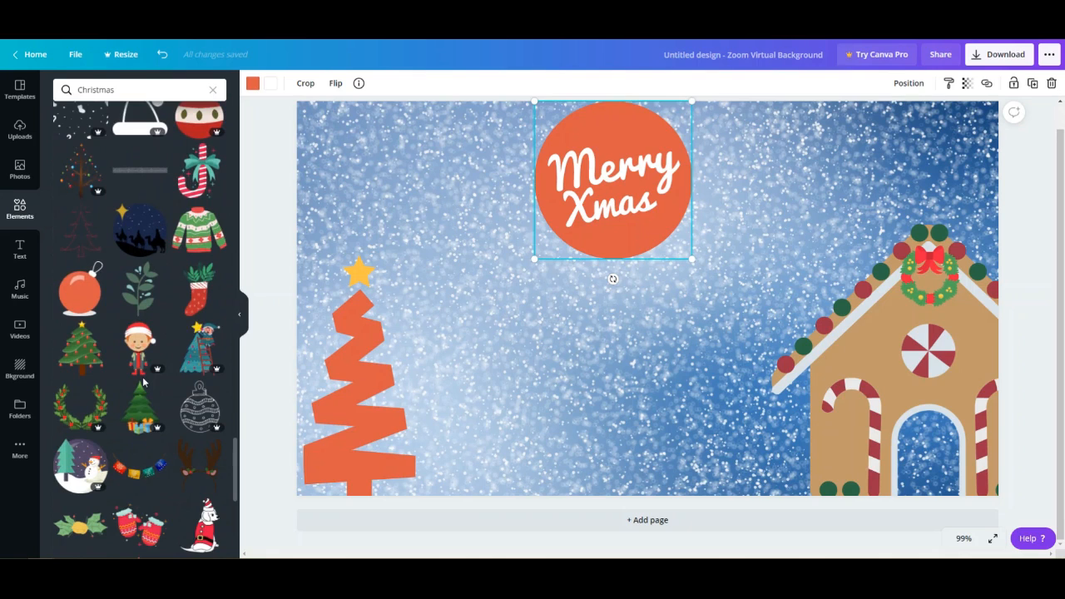
scroll(143, 383, "down", 4)
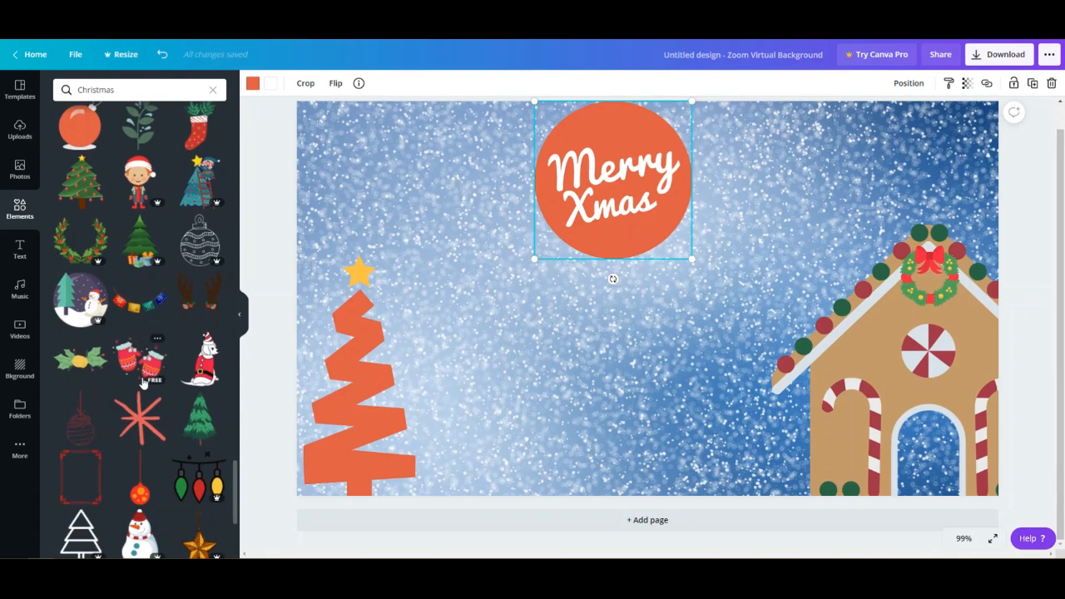
scroll(143, 383, "down", 6)
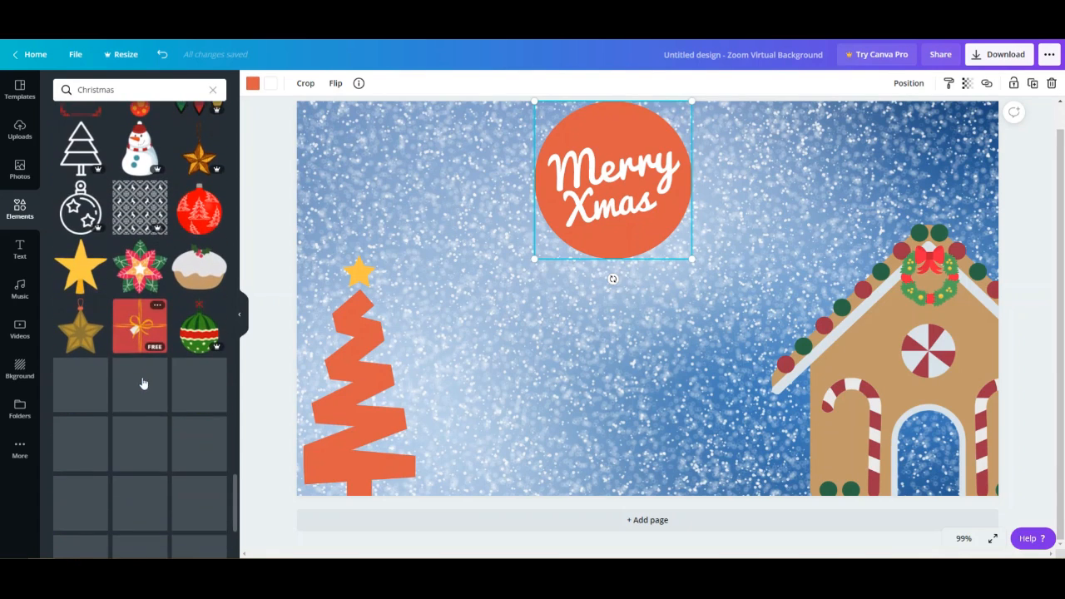
scroll(143, 383, "down", 3)
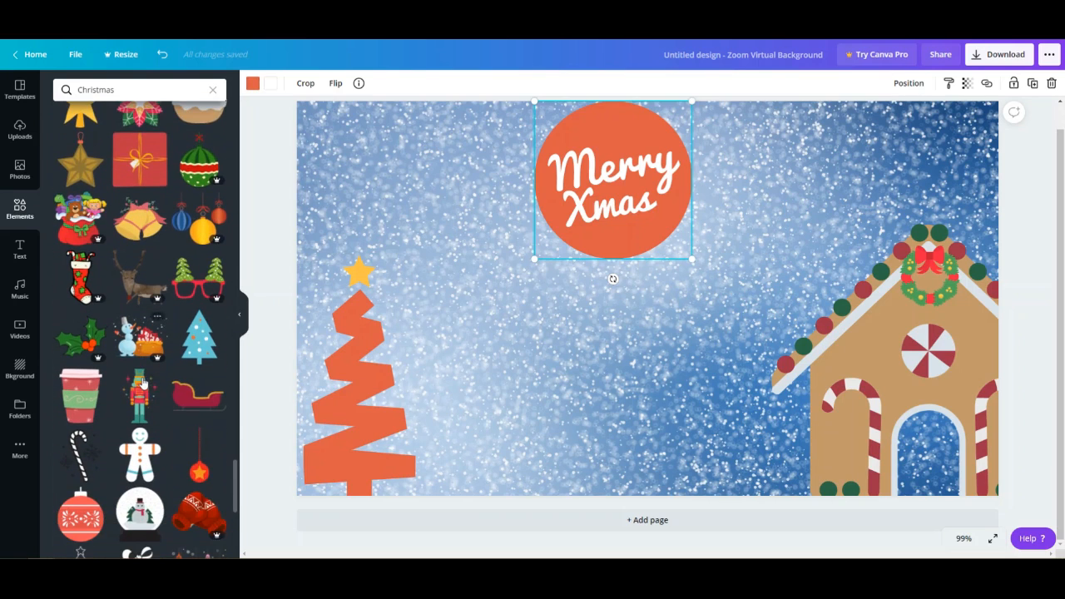
scroll(143, 383, "down", 6)
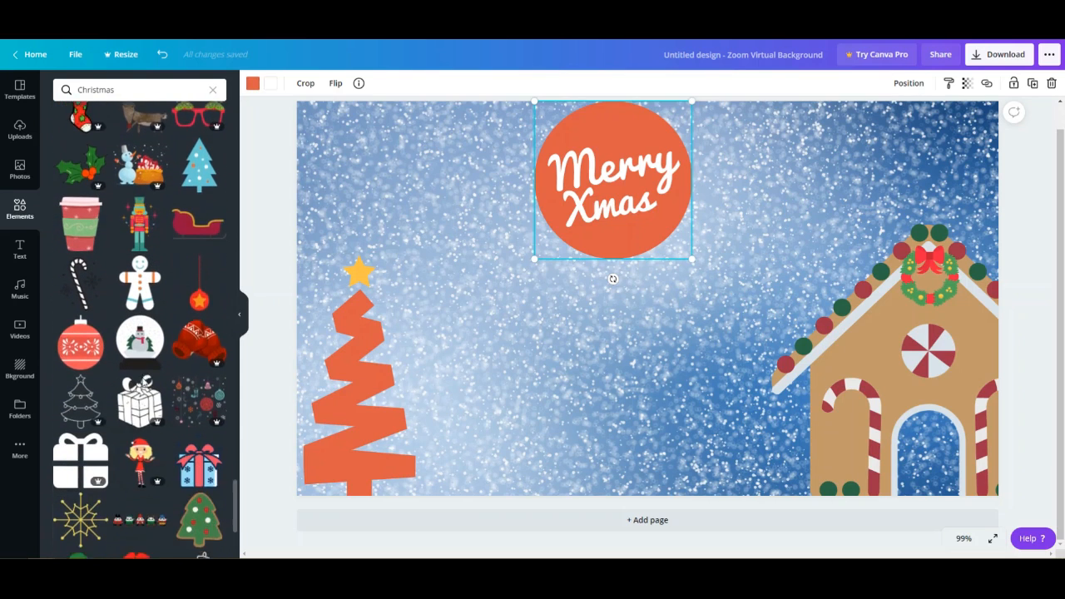
scroll(142, 383, "down", 3)
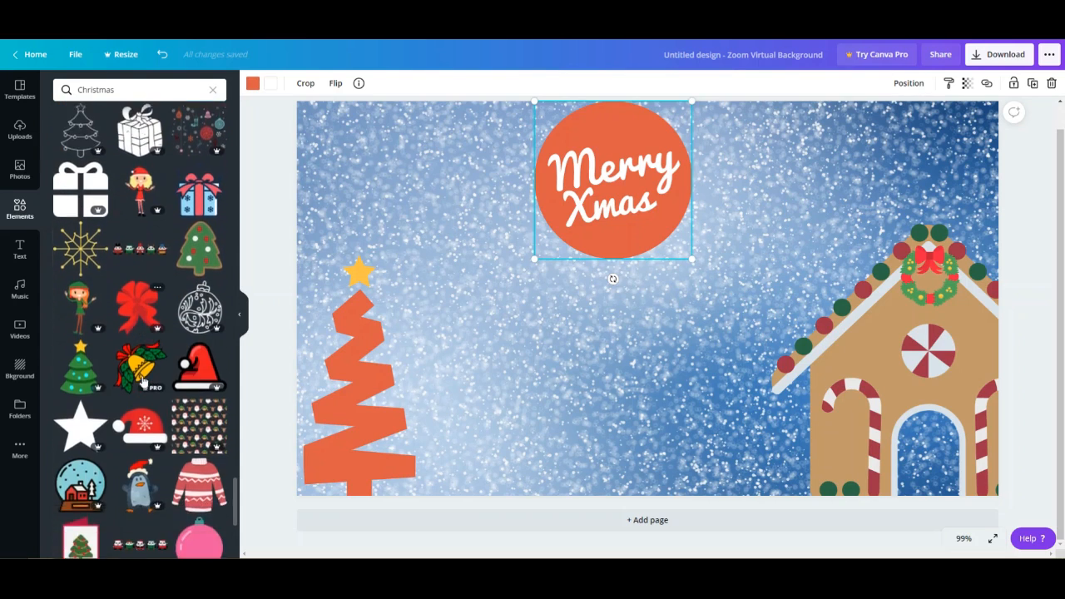
scroll(142, 380, "down", 2)
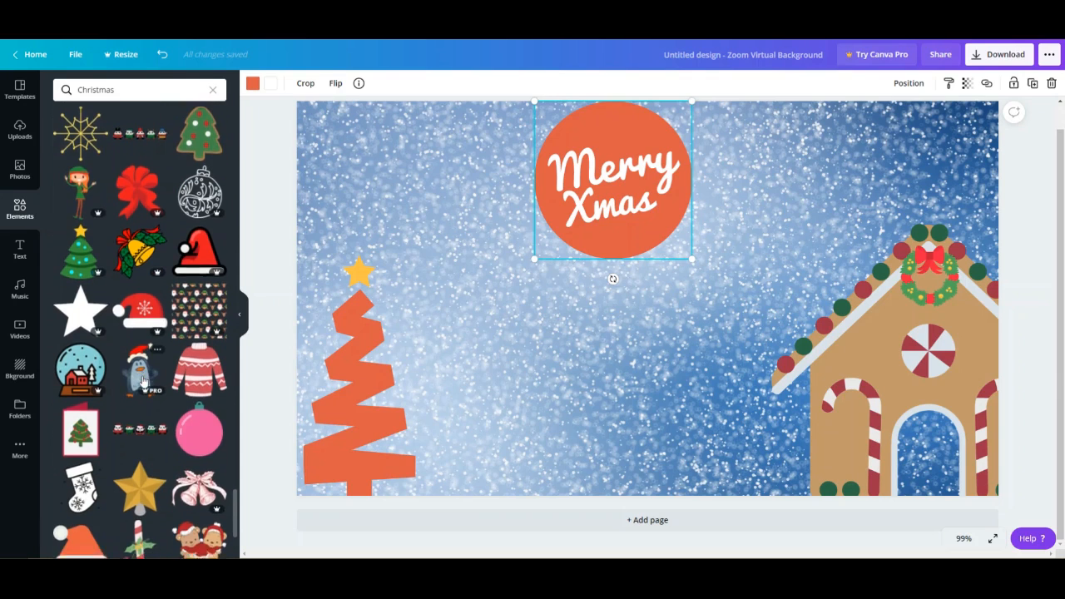
scroll(142, 381, "down", 6)
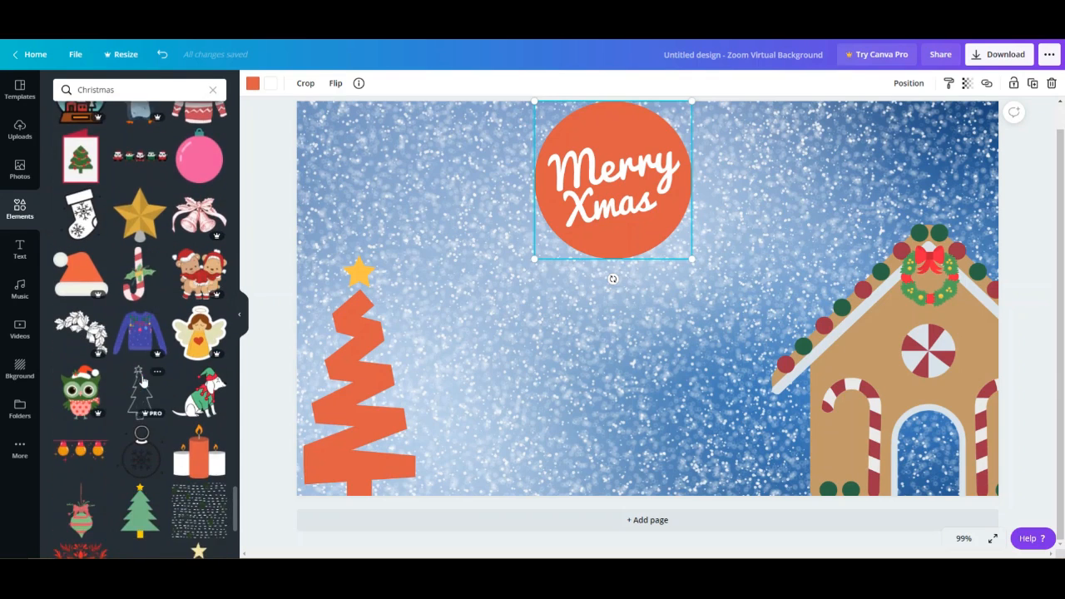
scroll(143, 381, "down", 2)
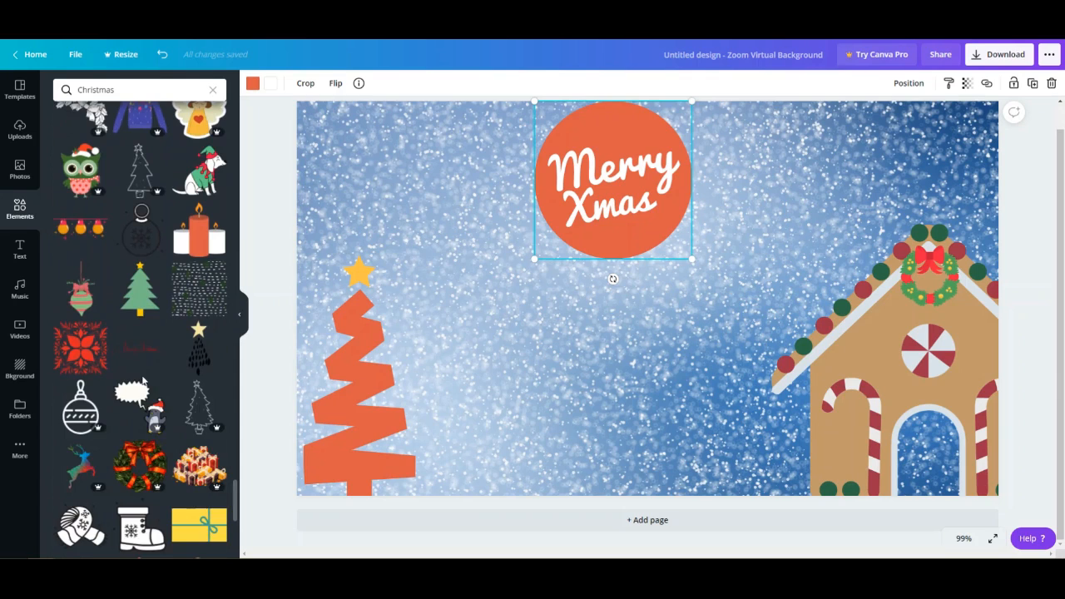
scroll(142, 381, "down", 5)
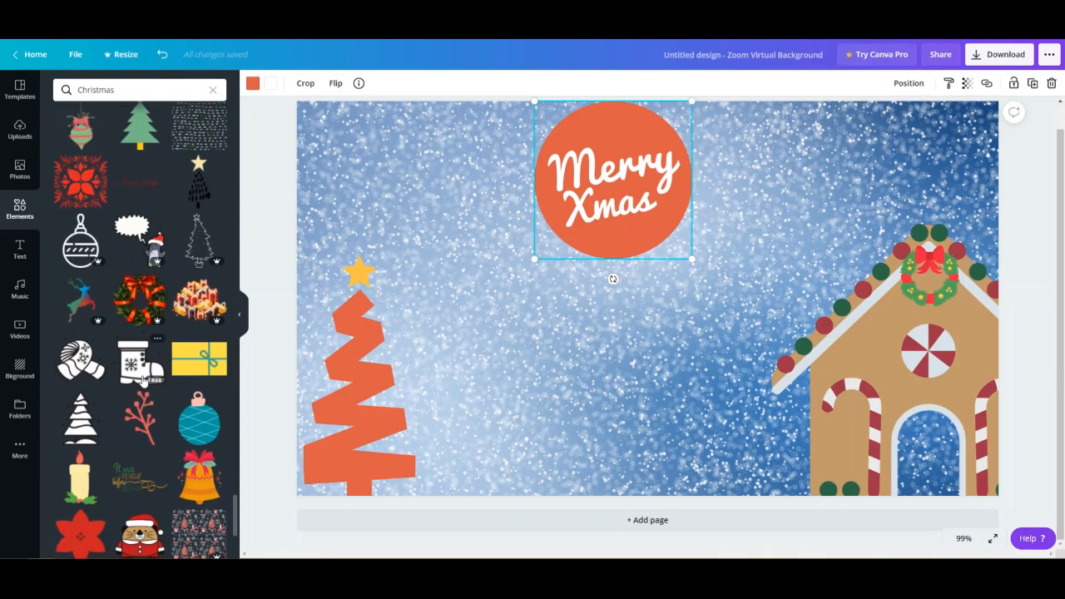
scroll(142, 380, "down", 2)
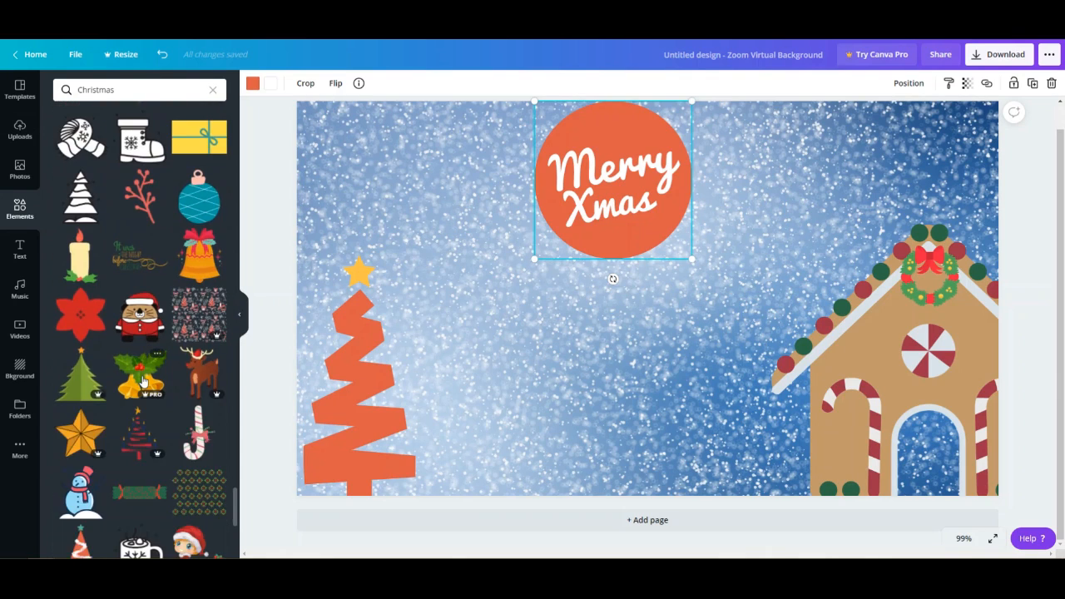
scroll(142, 380, "down", 1)
scroll(143, 380, "down", 6)
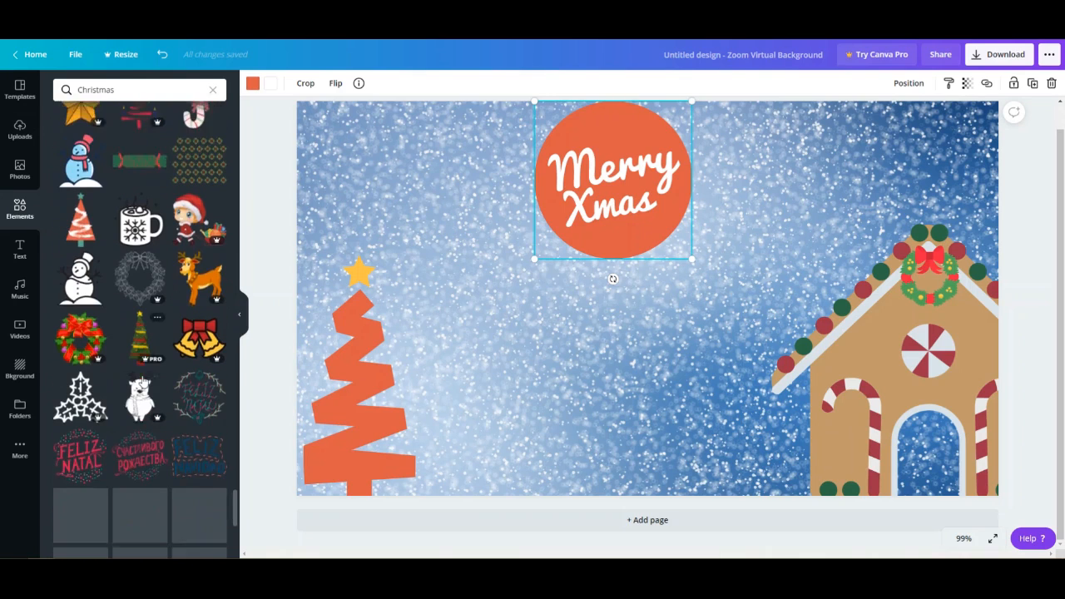
scroll(143, 380, "down", 2)
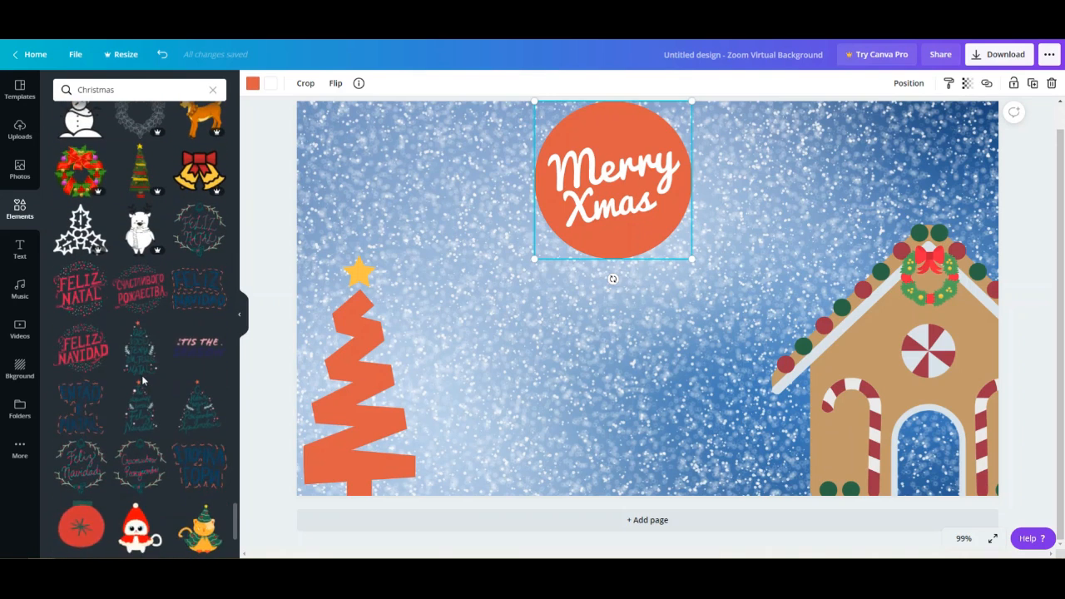
scroll(142, 380, "down", 4)
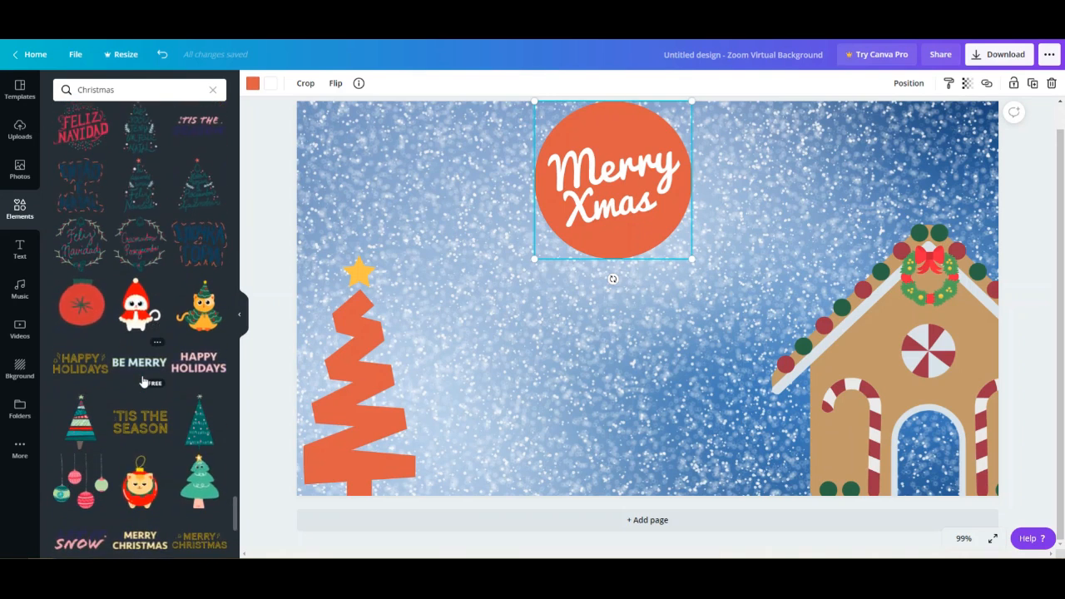
scroll(142, 380, "down", 3)
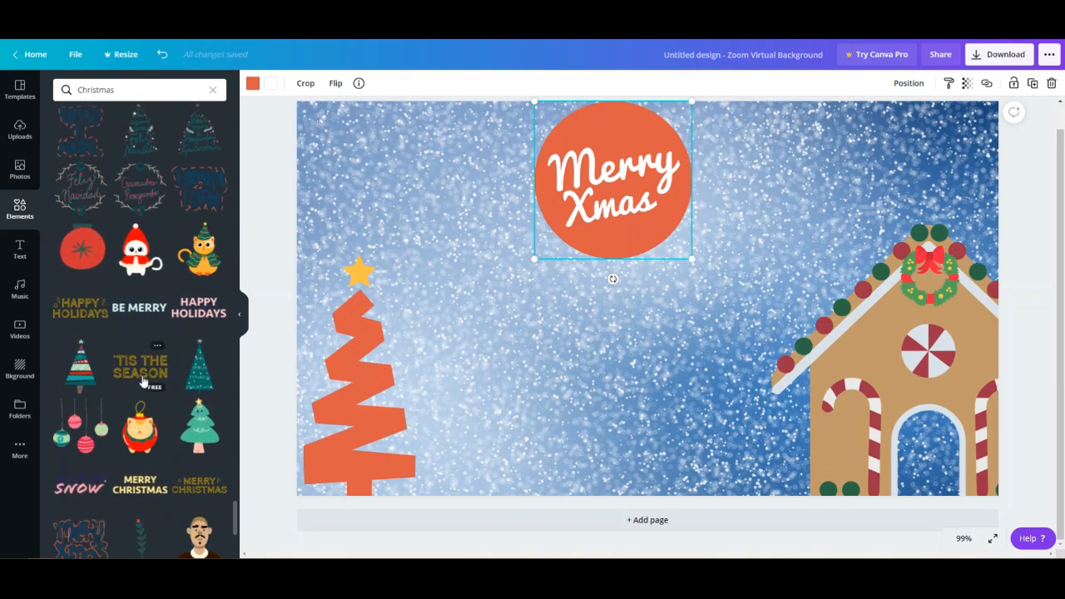
scroll(142, 380, "down", 4)
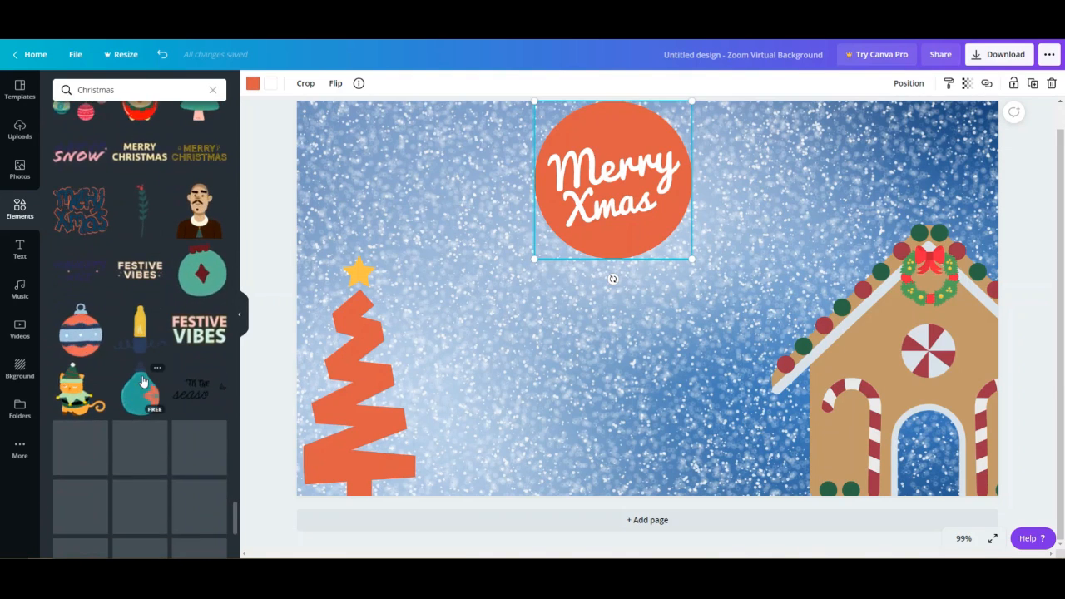
scroll(143, 380, "down", 6)
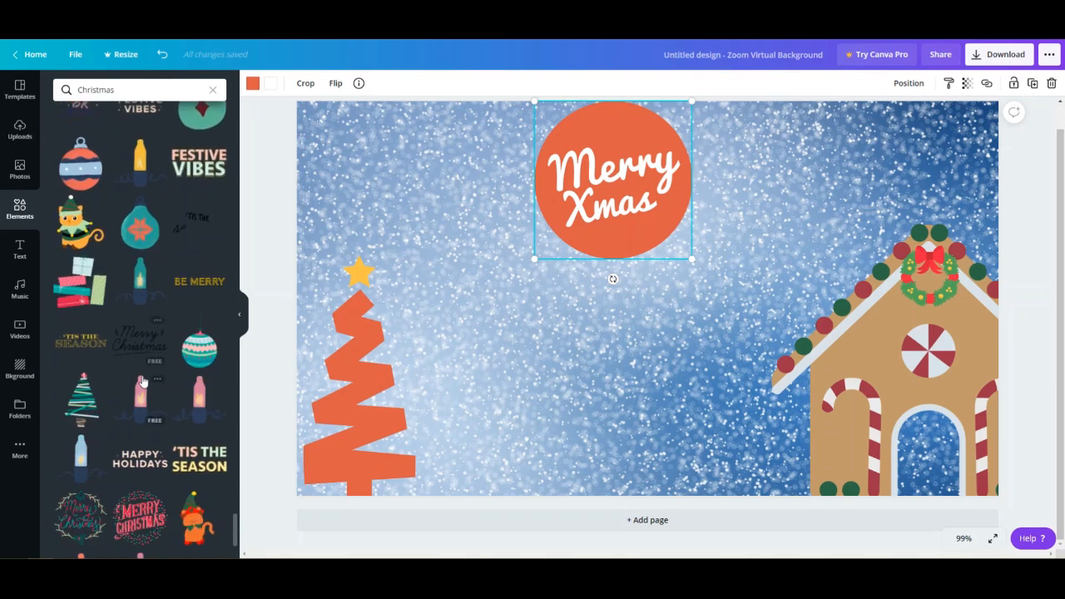
scroll(143, 380, "down", 5)
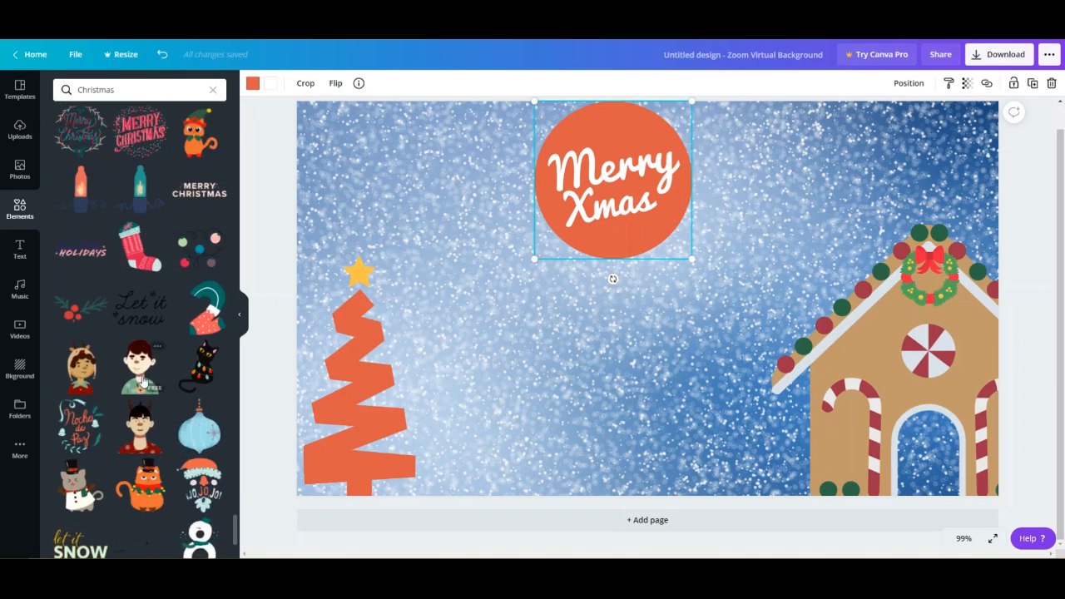
scroll(144, 378, "down", 2)
Return to the start of the Christmas results and switch the graphics search to the suggested Santa topic
scroll(144, 376, "up", 12)
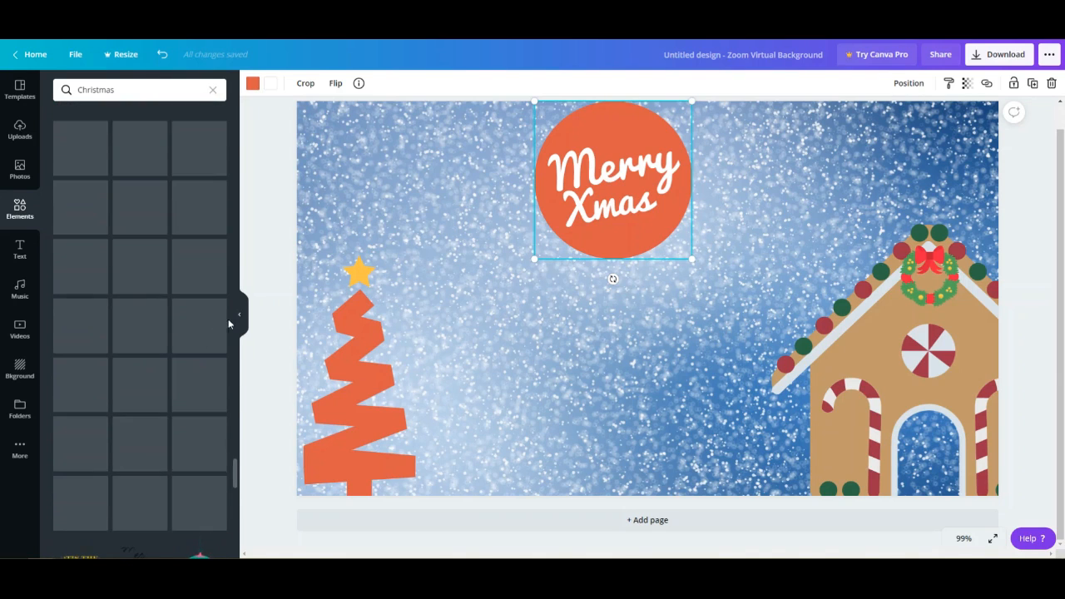
left_click_drag(229, 471, 234, 70)
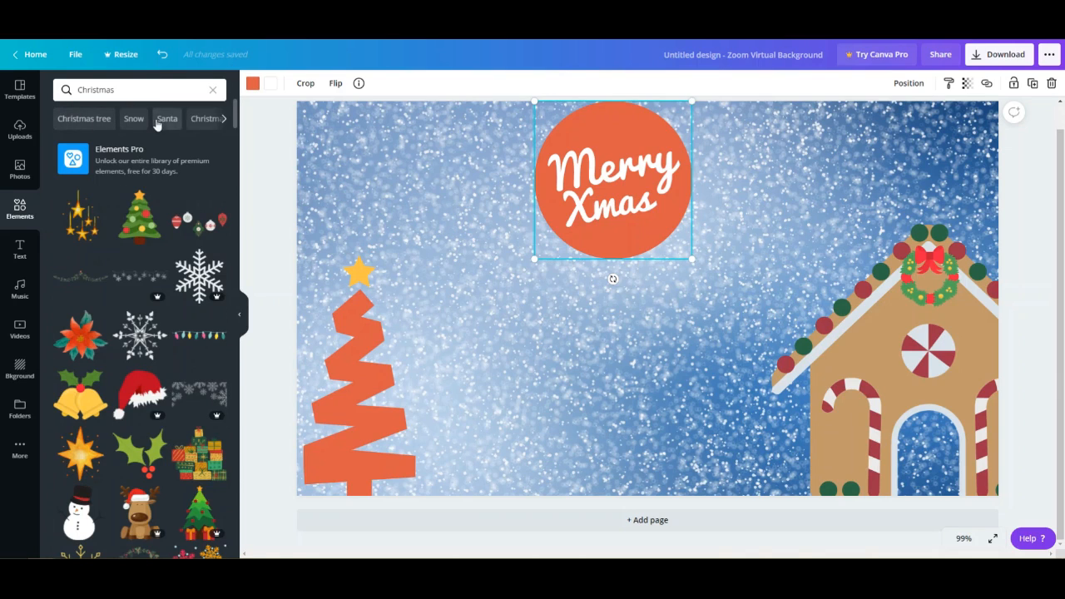
left_click(167, 119)
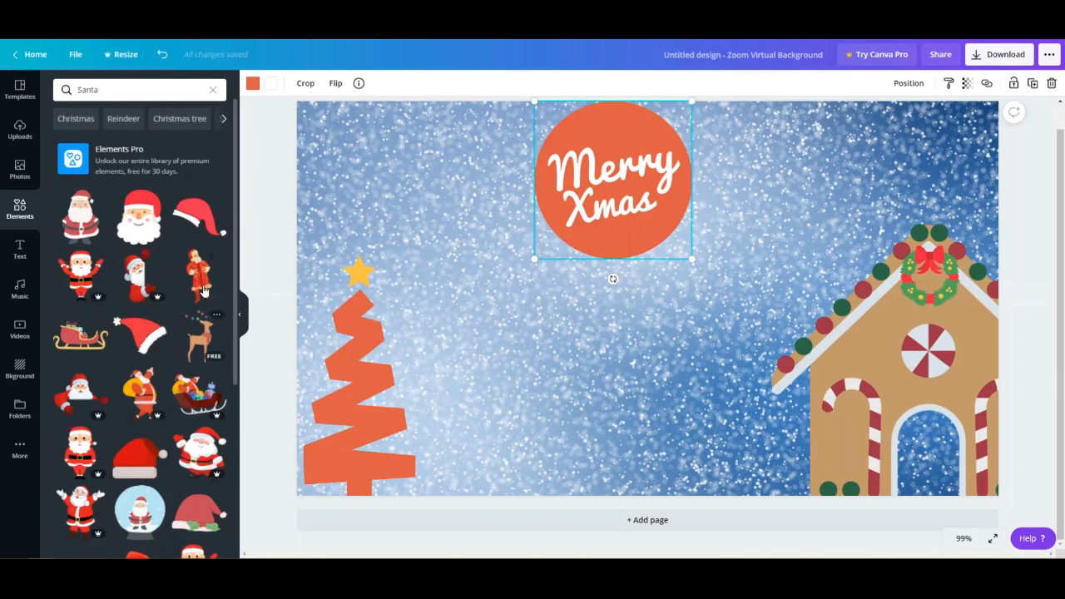
Browse the Santa graphics, including the hats, sleighs, reindeer and Santa figures, for a decoration to put on the page
scroll(146, 297, "down", 1)
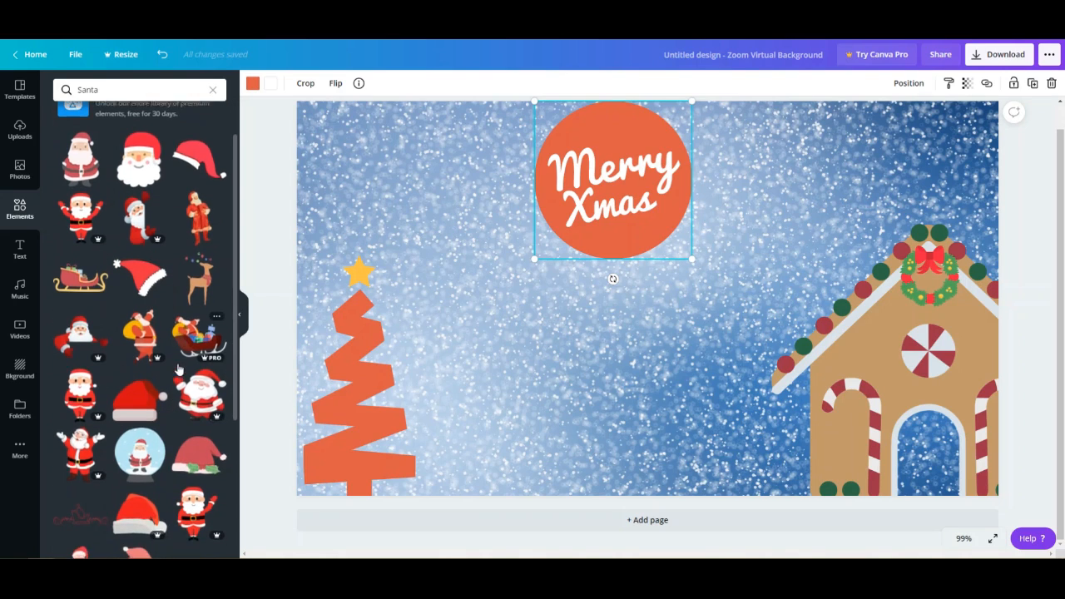
scroll(171, 399, "down", 2)
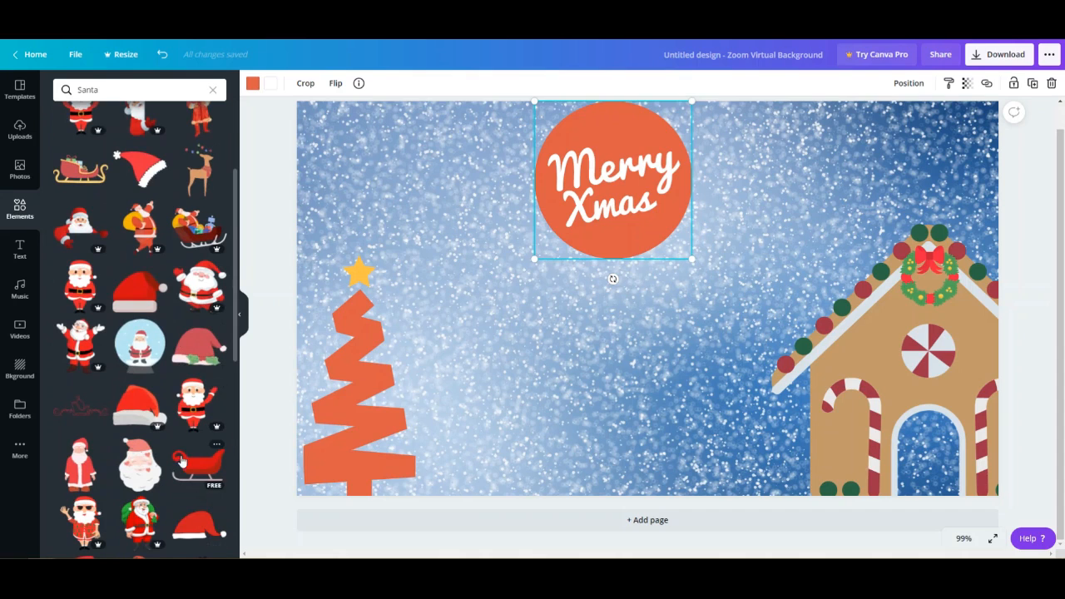
scroll(117, 466, "down", 1)
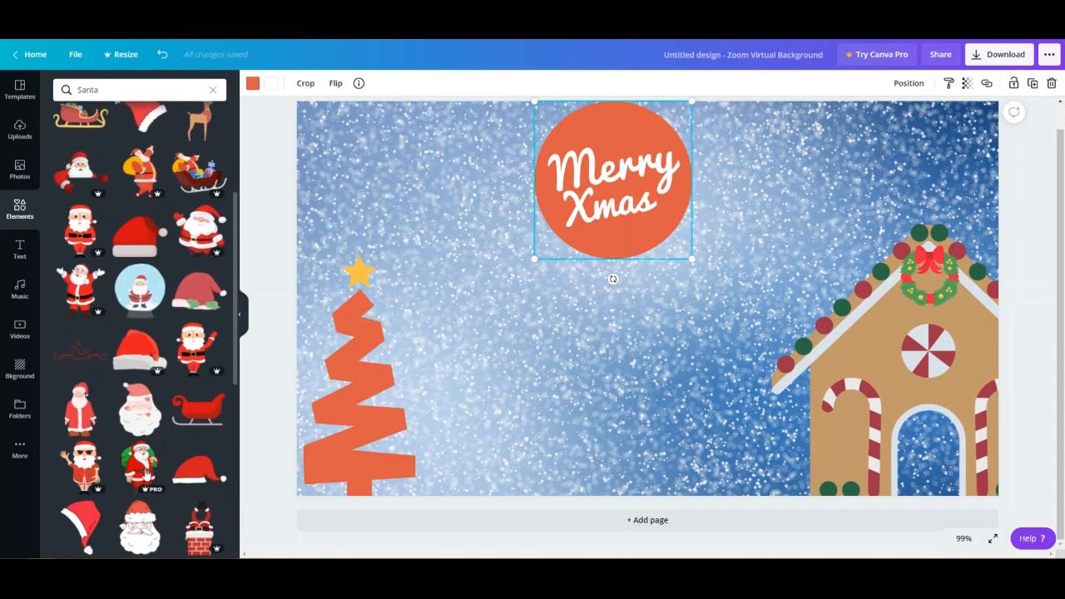
scroll(147, 472, "down", 2)
scroll(162, 467, "down", 3)
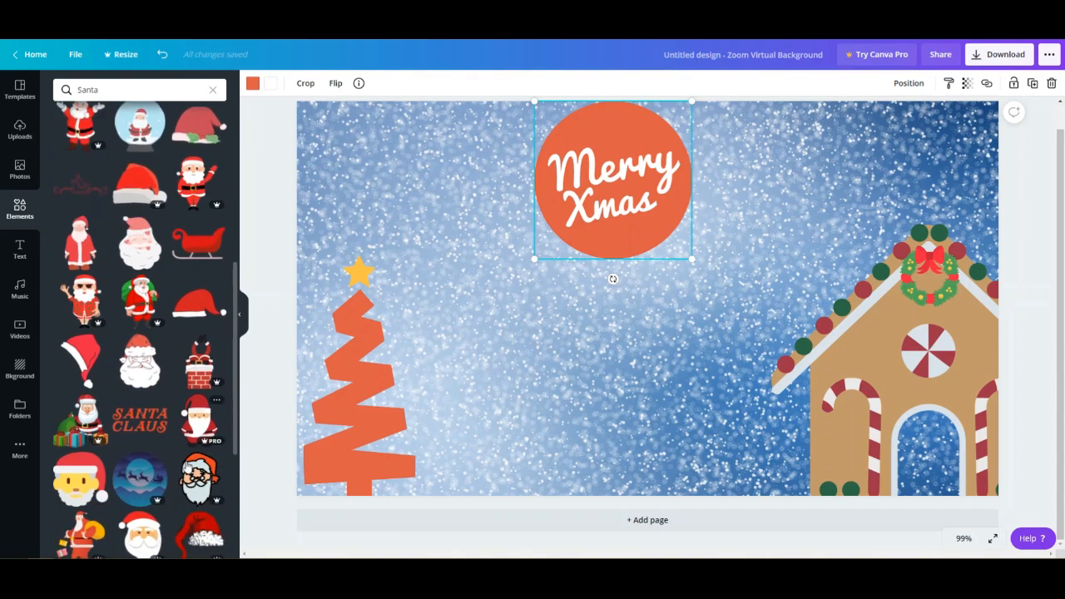
scroll(162, 467, "down", 4)
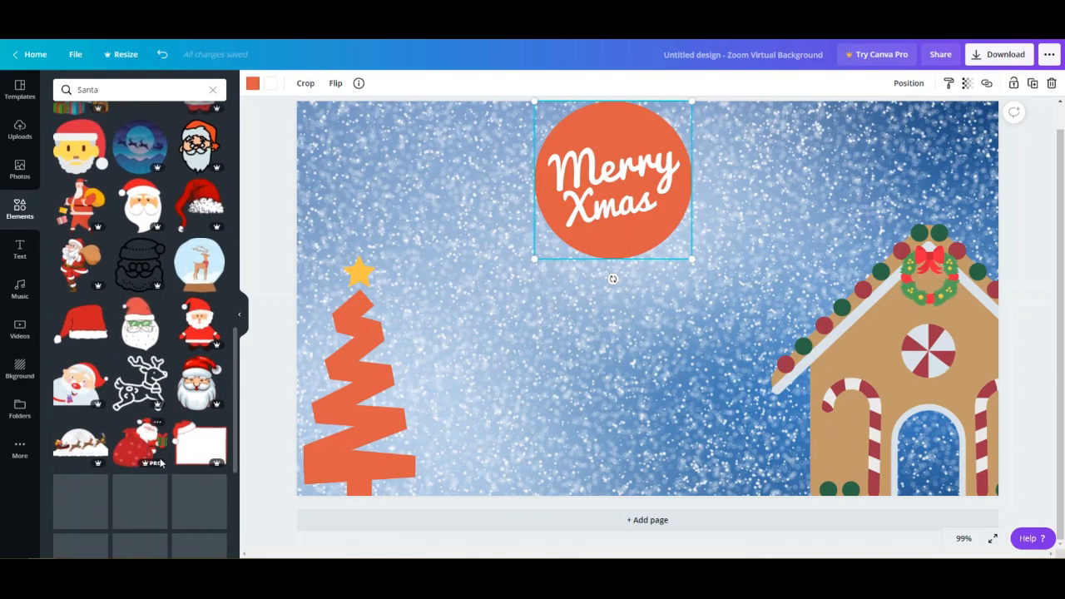
scroll(161, 462, "down", 1)
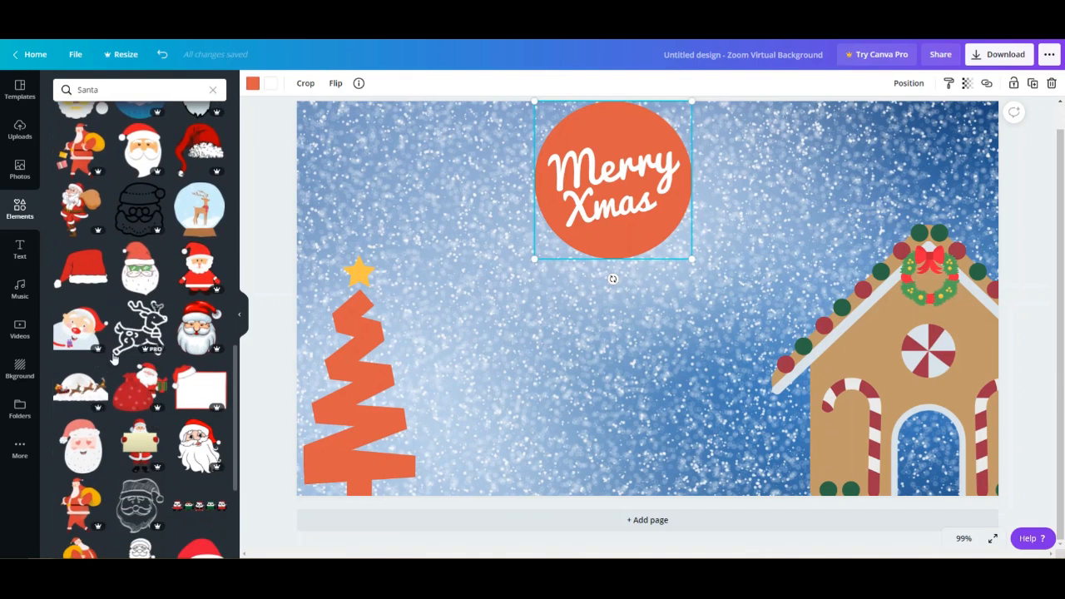
scroll(97, 406, "down", 4)
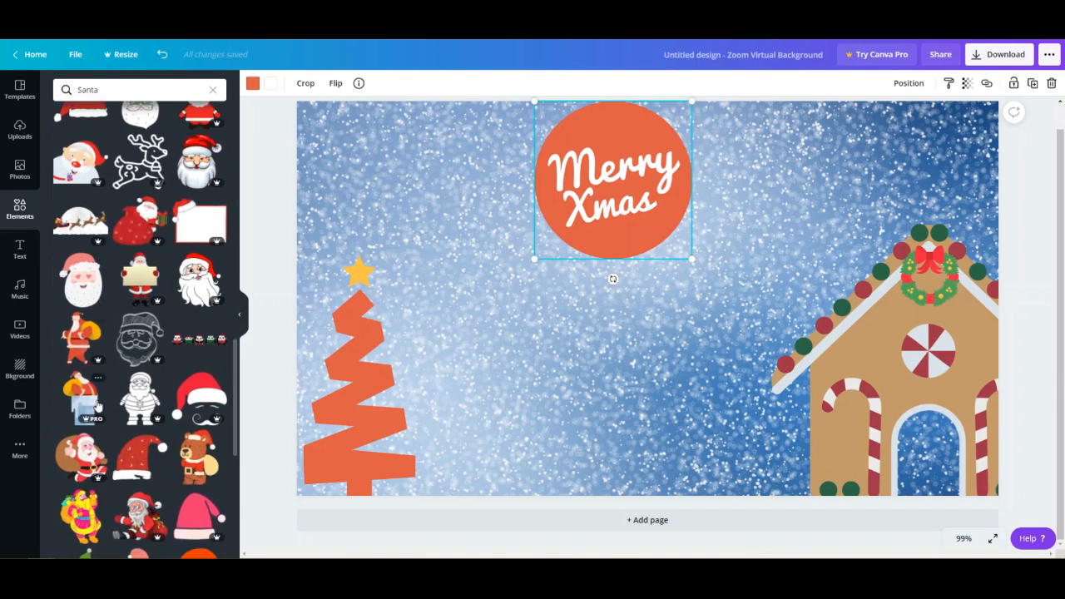
scroll(97, 405, "down", 5)
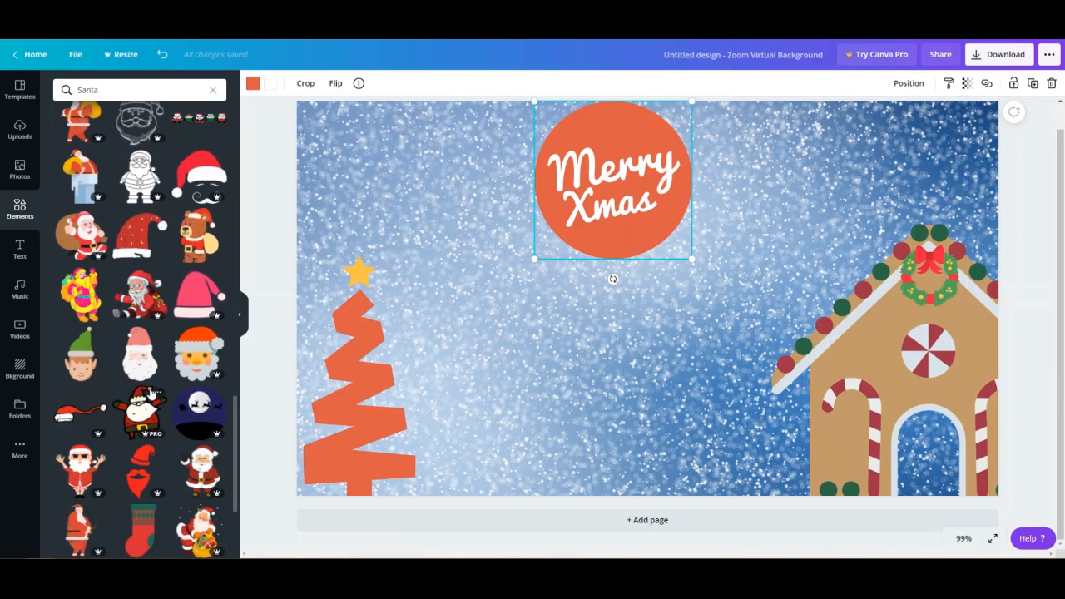
scroll(156, 398, "down", 3)
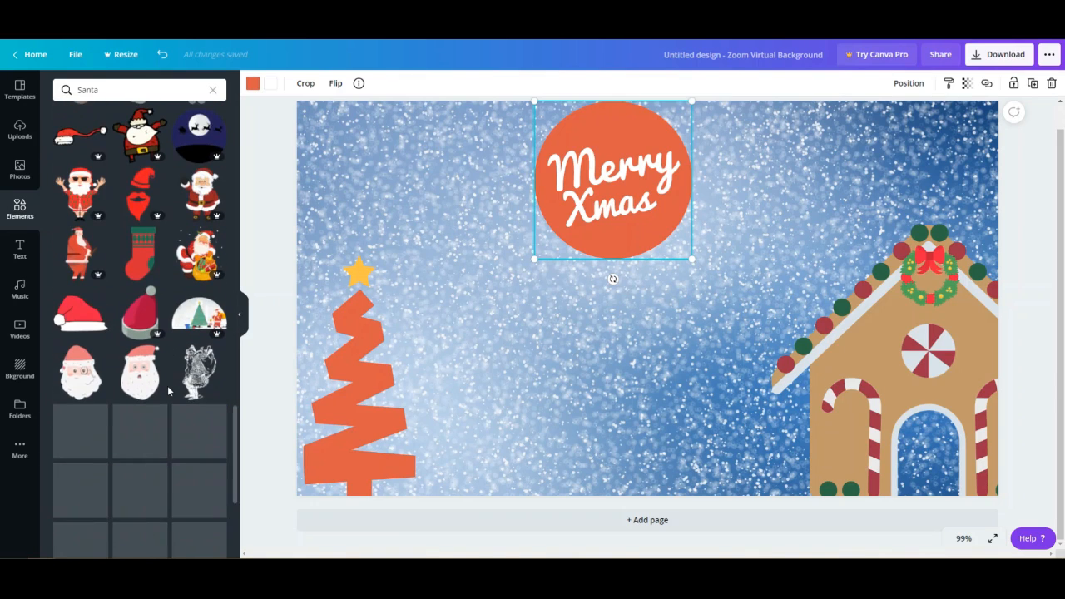
scroll(167, 390, "down", 5)
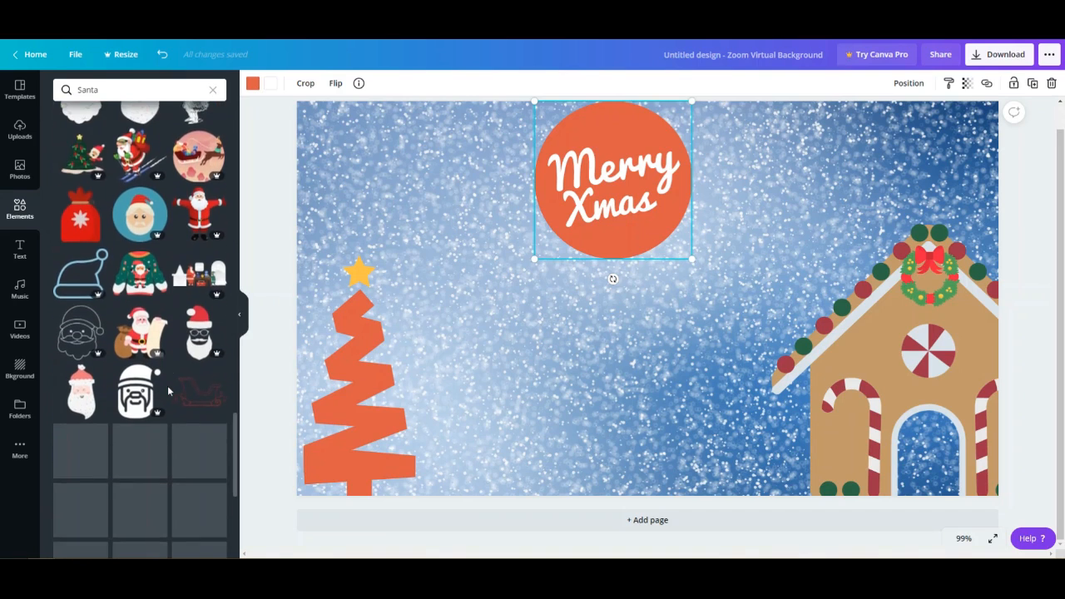
scroll(167, 385, "down", 6)
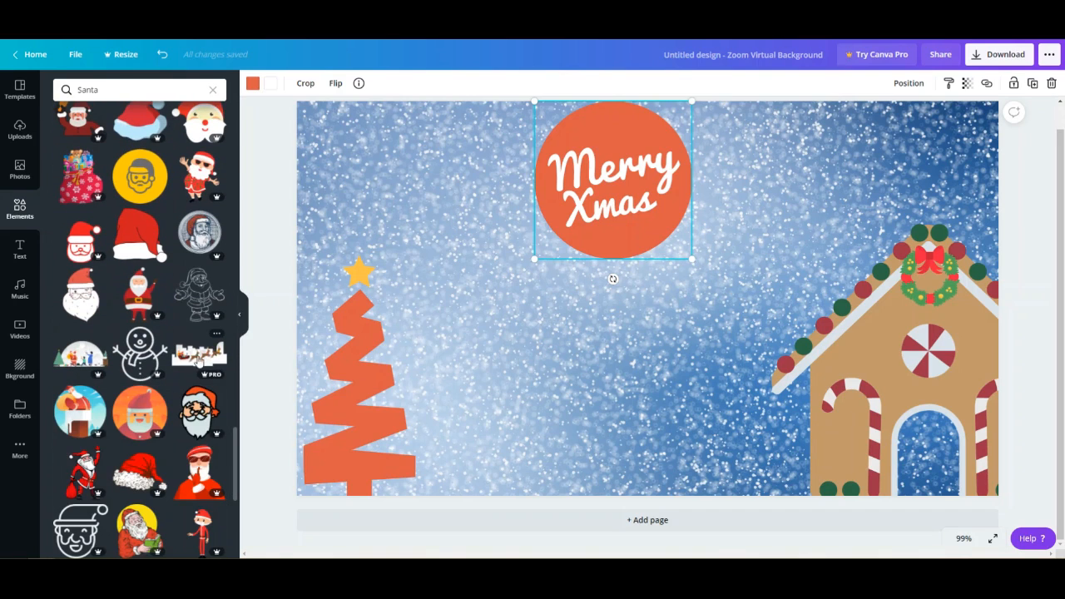
scroll(190, 361, "down", 6)
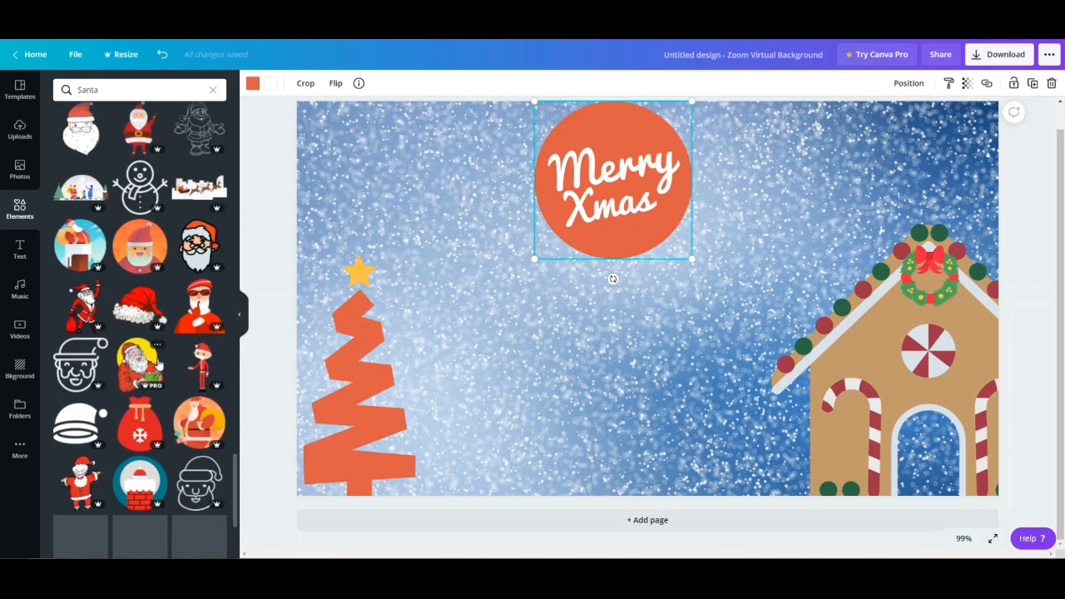
scroll(158, 358, "down", 4)
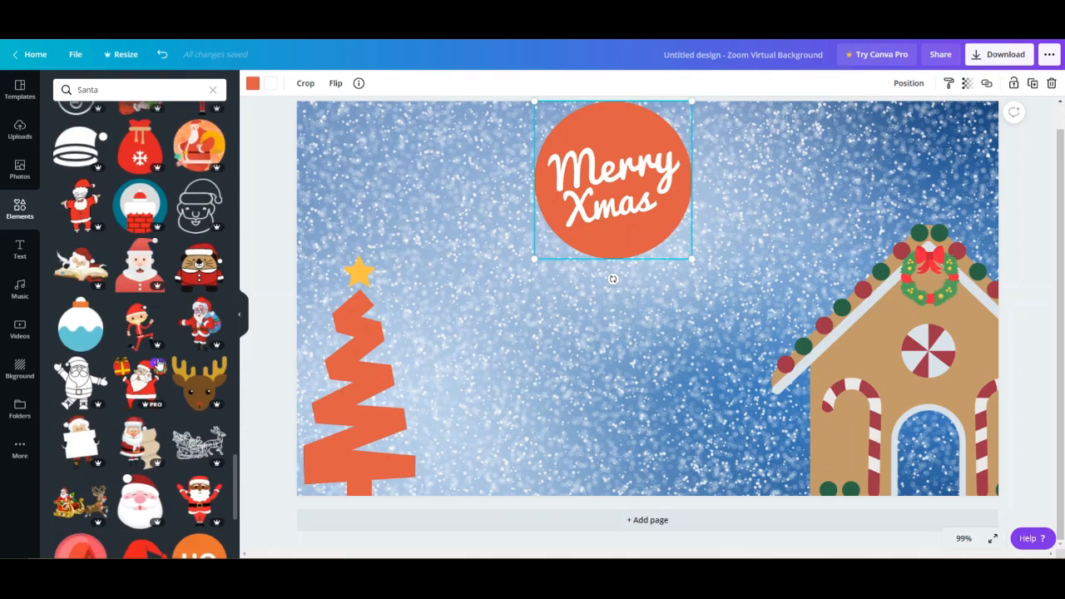
scroll(159, 365, "down", 6)
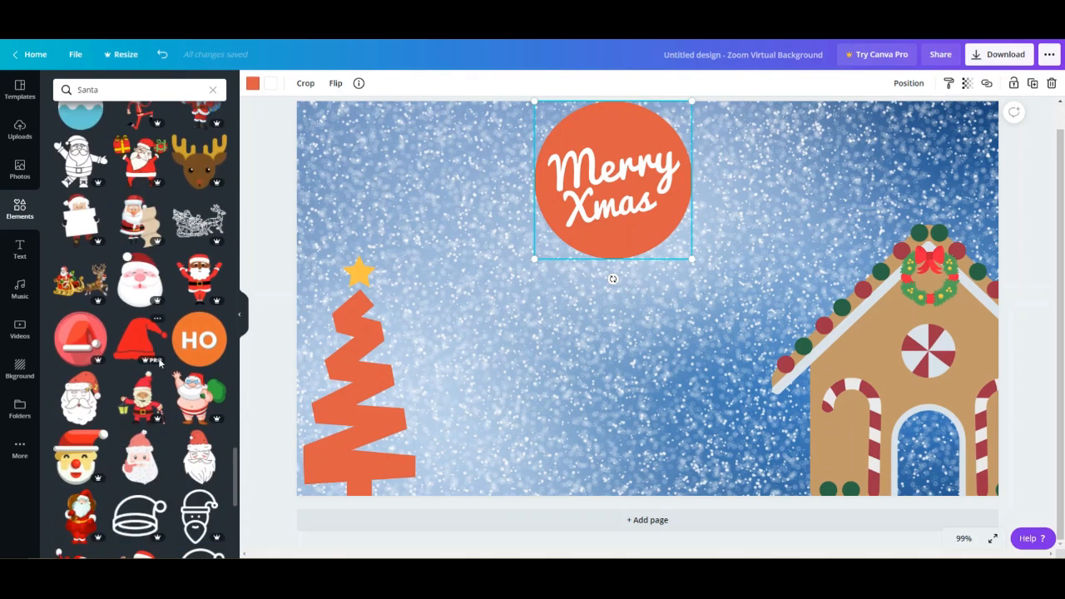
scroll(160, 365, "down", 3)
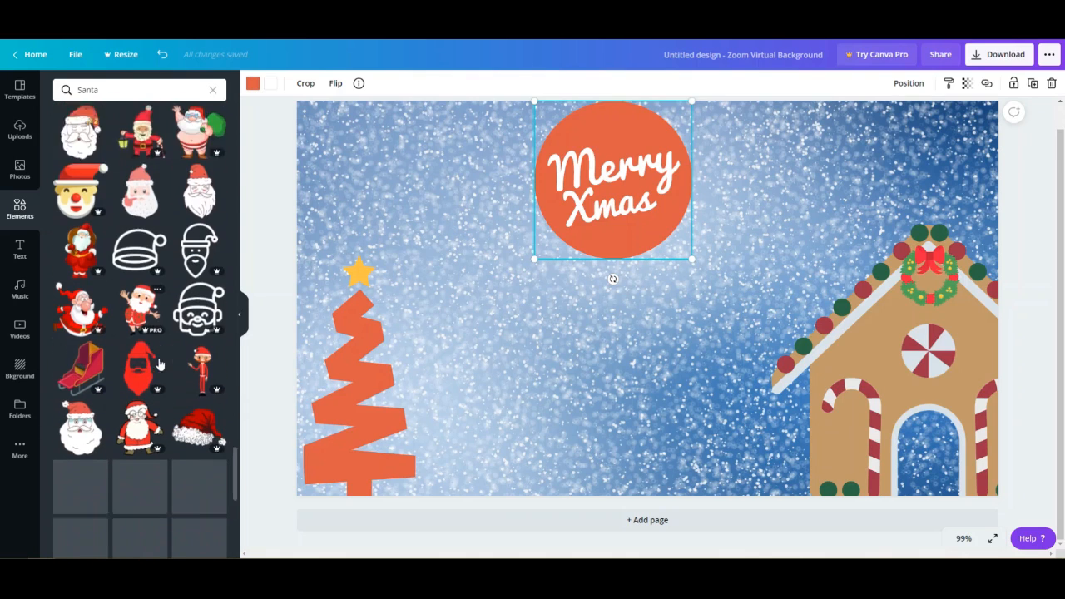
scroll(160, 364, "down", 6)
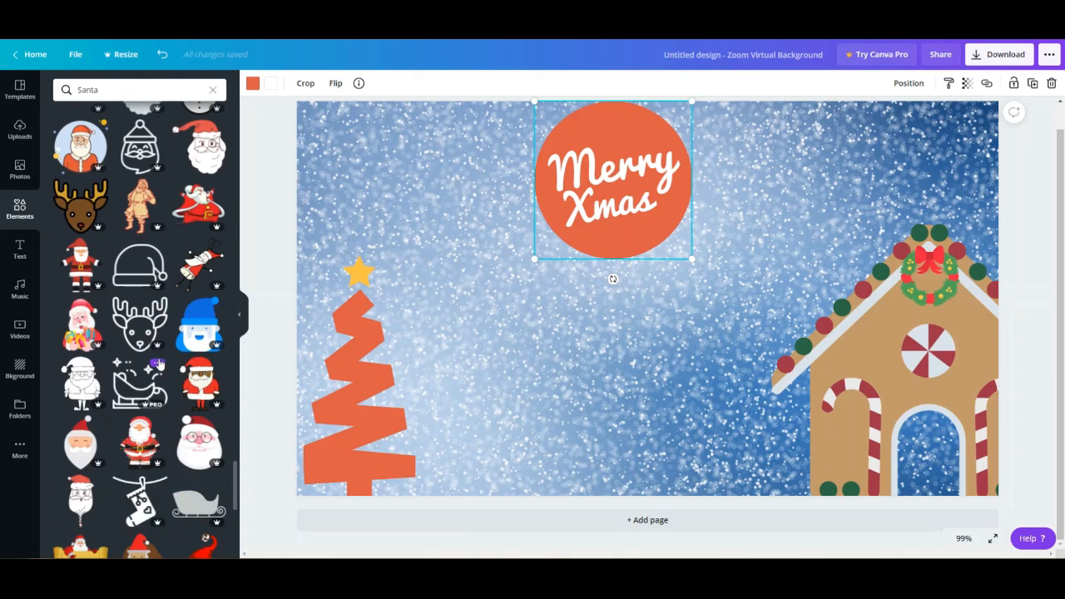
scroll(159, 364, "down", 6)
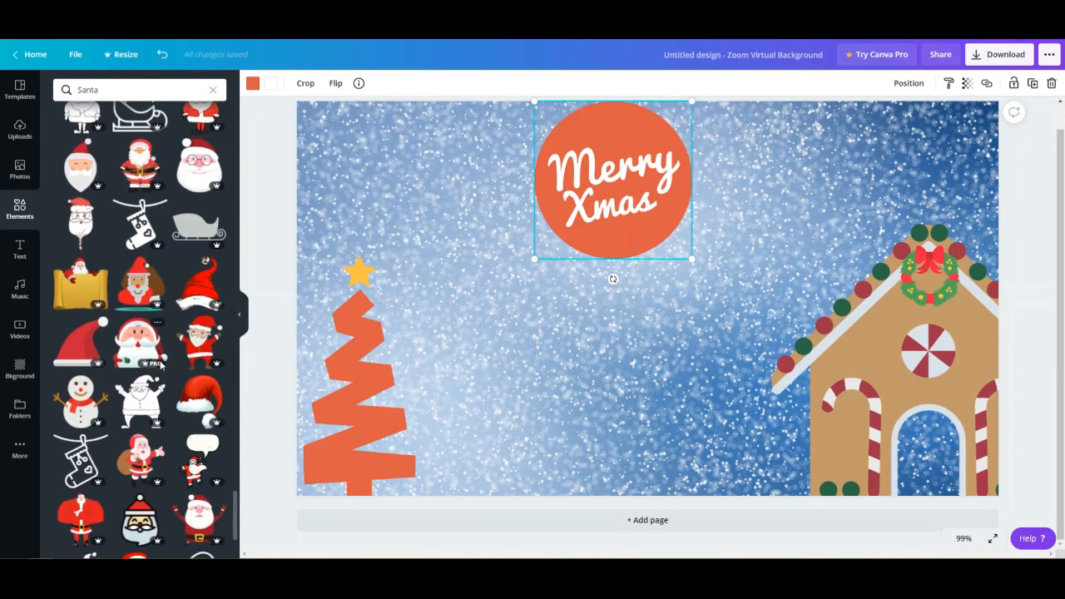
scroll(160, 363, "down", 5)
scroll(159, 363, "down", 8)
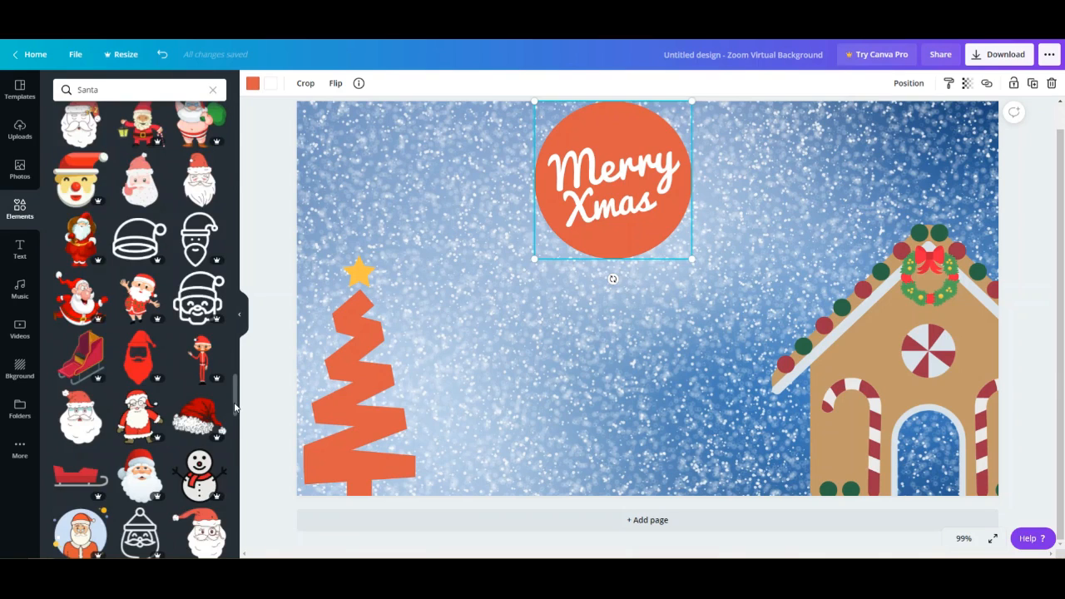
Add the red sleigh with presents from the first Santa results, shrink it, tilt it upward and place it above the tree's star
left_click_drag(237, 405, 235, 116)
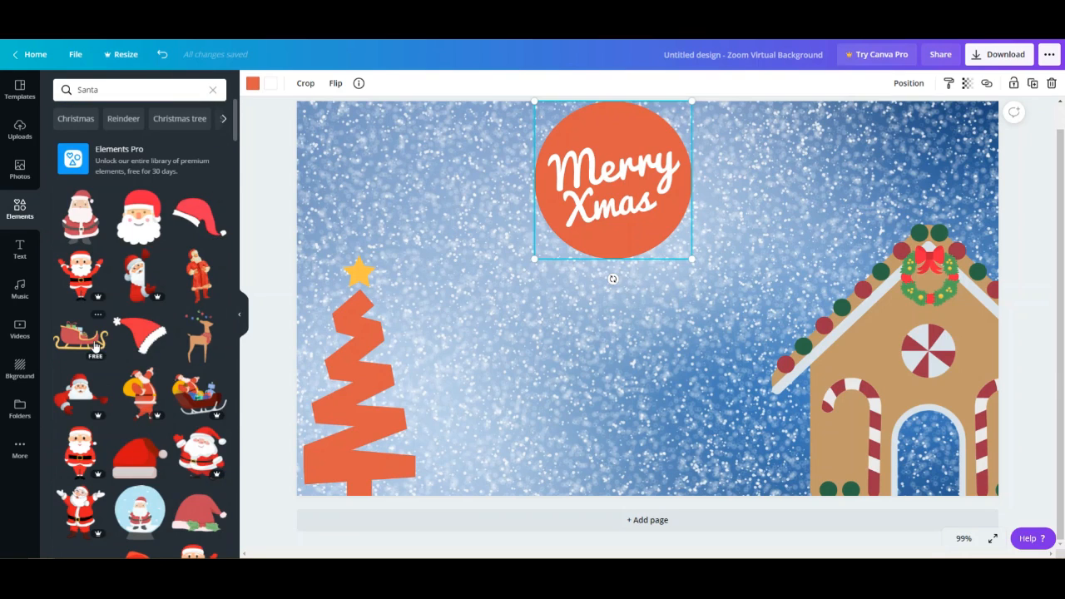
left_click(89, 344)
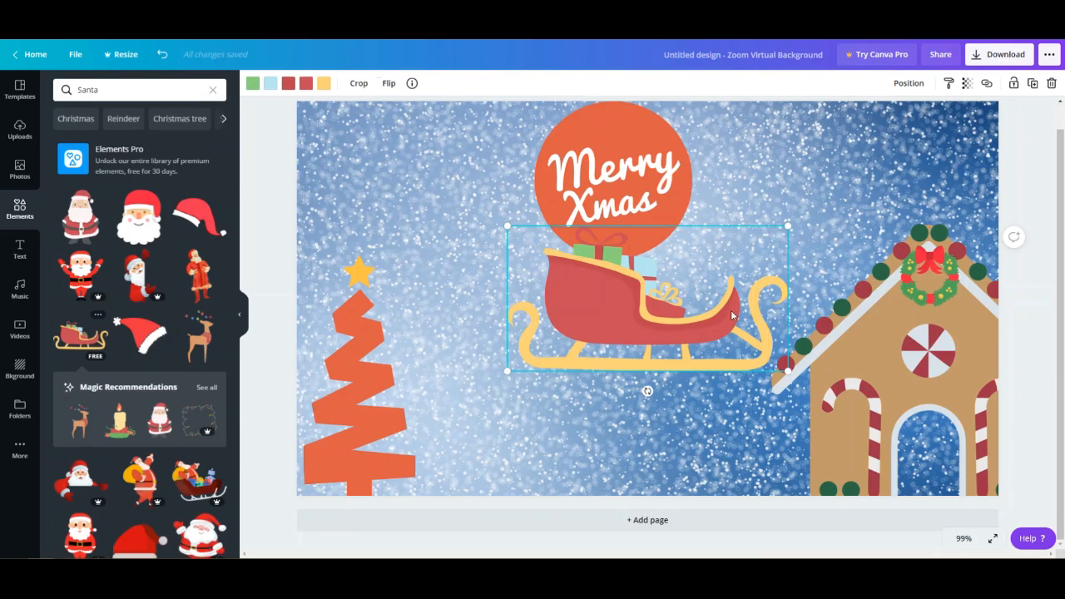
left_click_drag(643, 273, 504, 248)
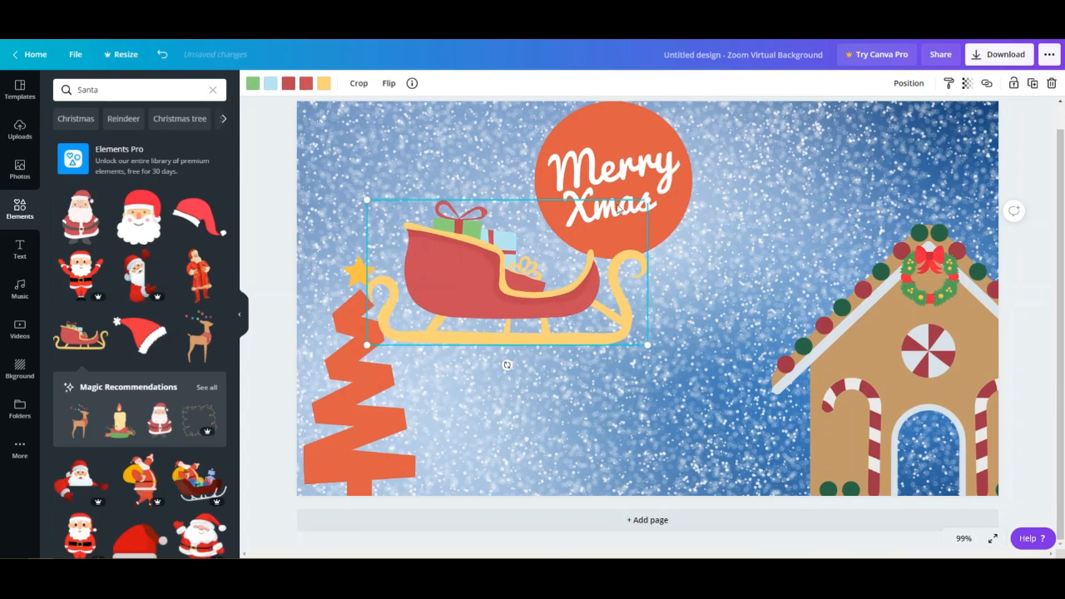
left_click_drag(642, 202, 389, 169)
mouse_move(355, 214)
left_mouse_down()
mouse_move(394, 214)
mouse_move(367, 217)
left_mouse_up()
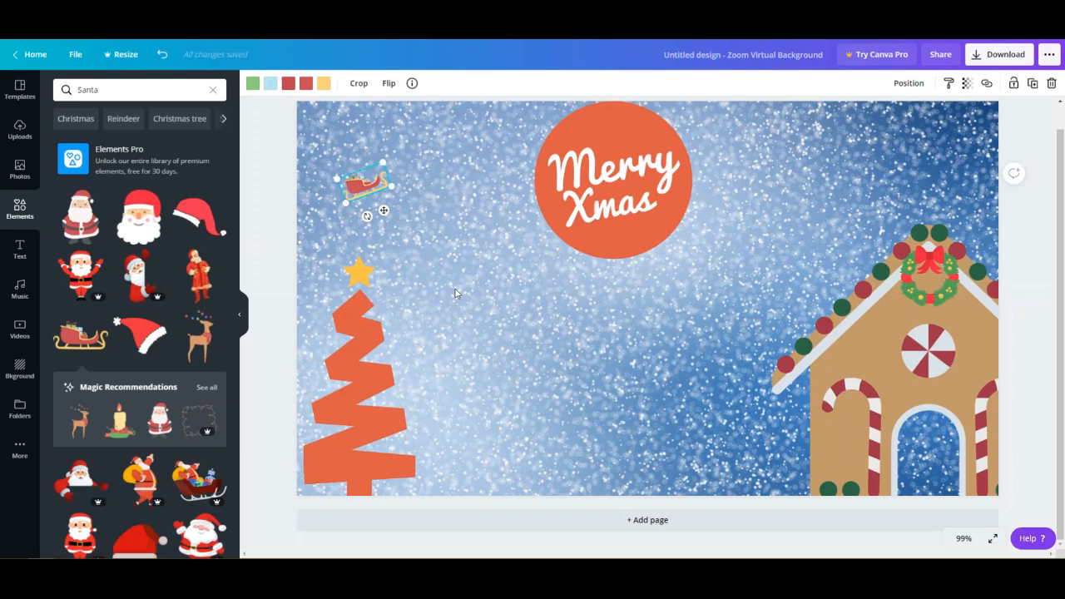
Add two copies of the recommended reindeer with the red scarf, then shrink and tilt one just ahead of the sleigh
left_click(81, 427)
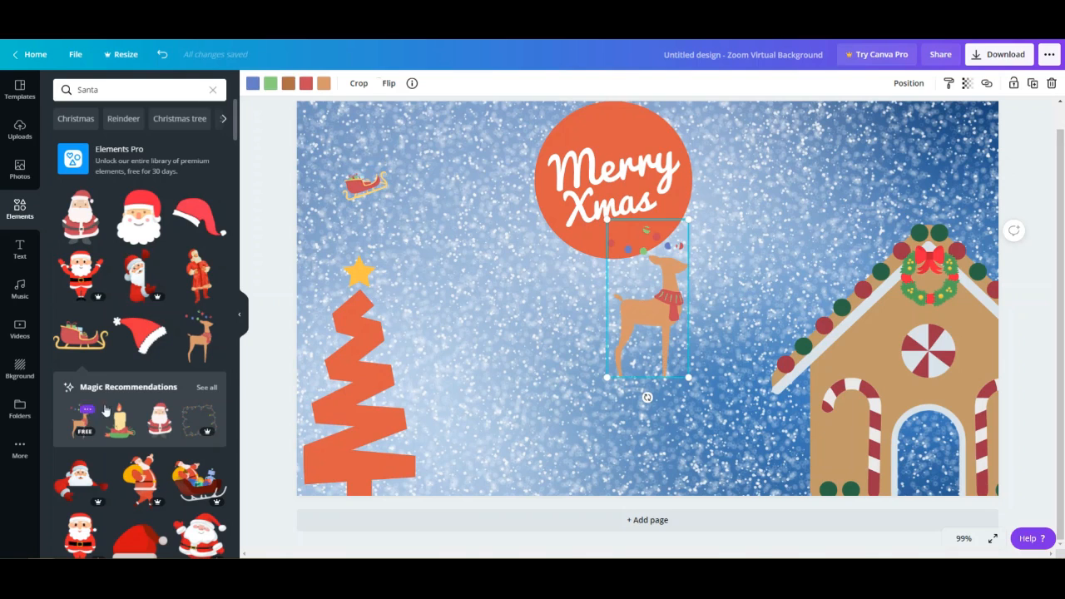
left_click(215, 388)
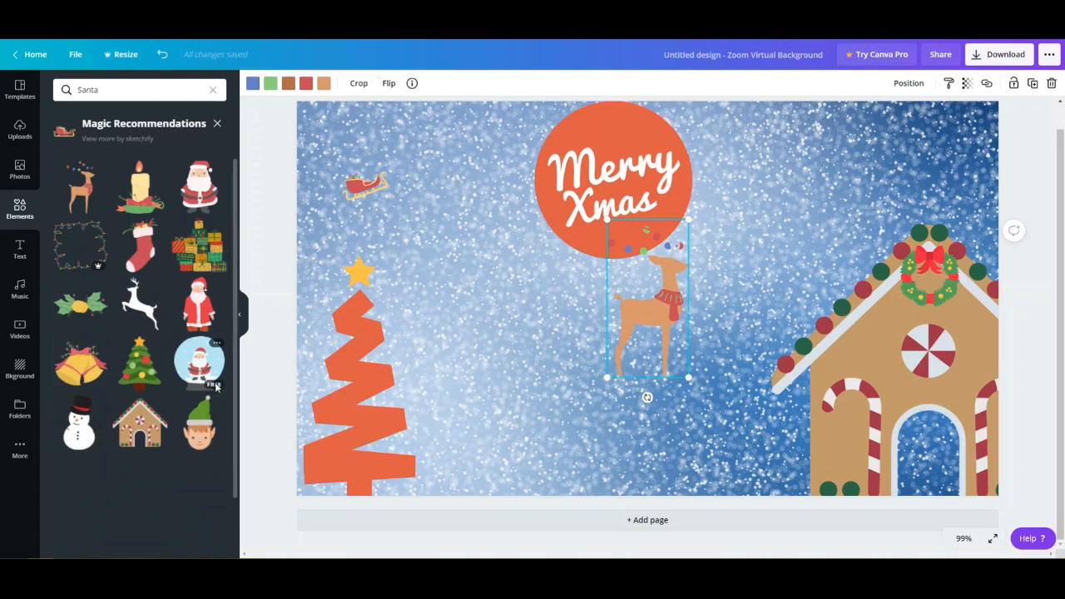
left_click(77, 194)
left_click_drag(668, 289, 515, 239)
left_click_drag(549, 180, 416, 156)
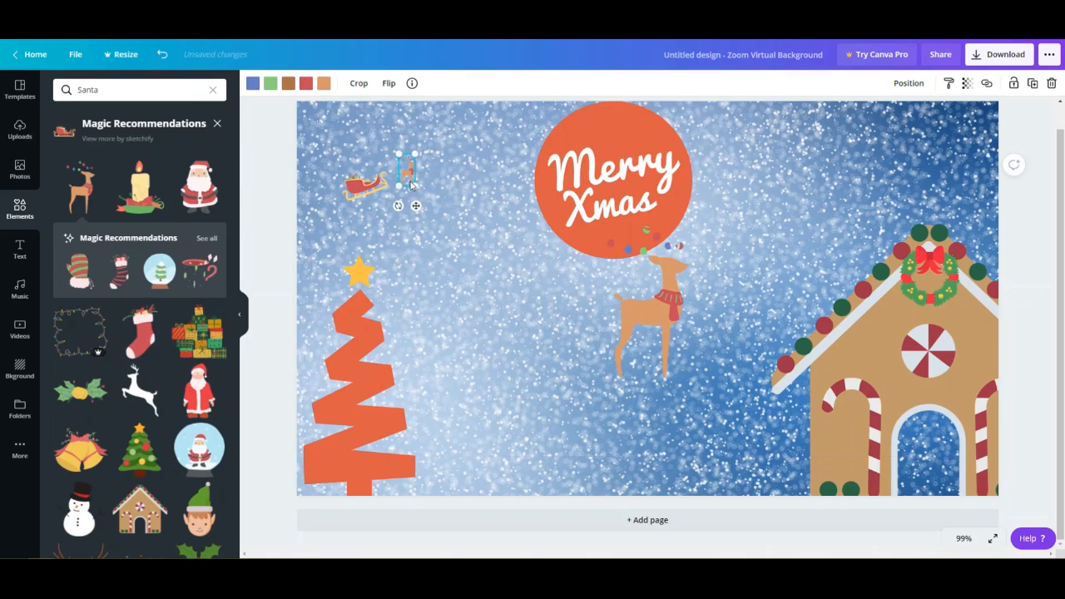
left_click_drag(399, 206, 405, 168)
Shrink the remaining large reindeer, tilt it about -26° and place it in front of the first small reindeer
left_click(663, 317)
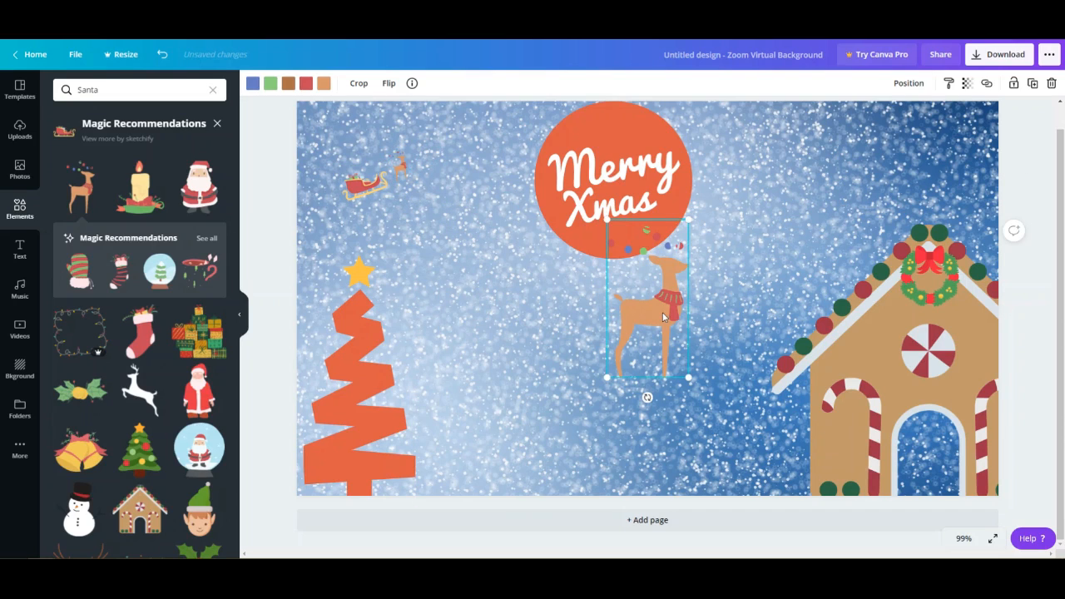
left_click_drag(609, 218, 668, 336)
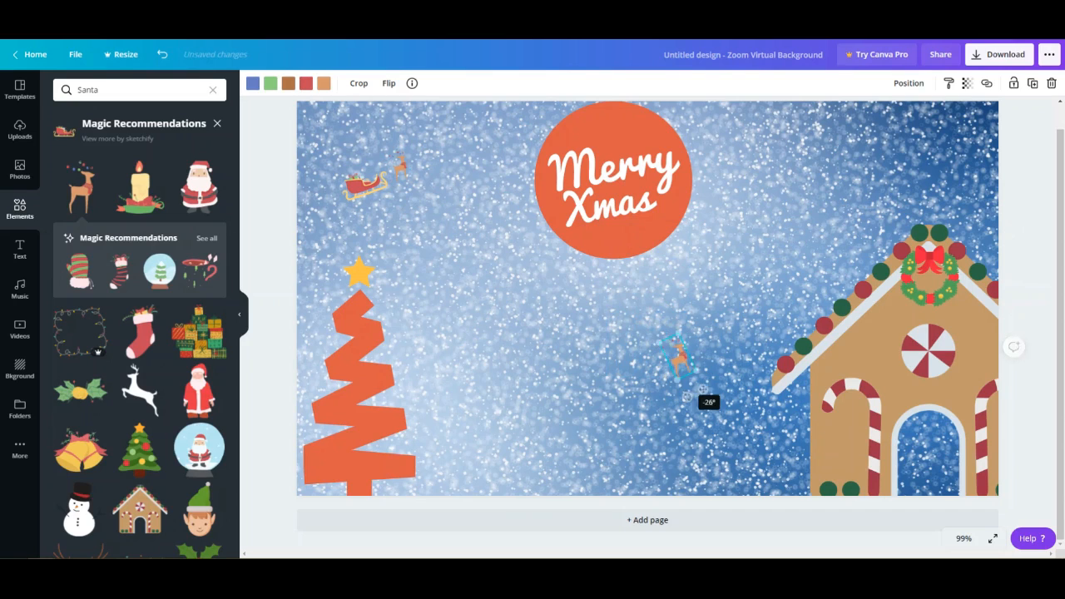
left_click_drag(686, 397, 429, 164)
left_click(468, 240)
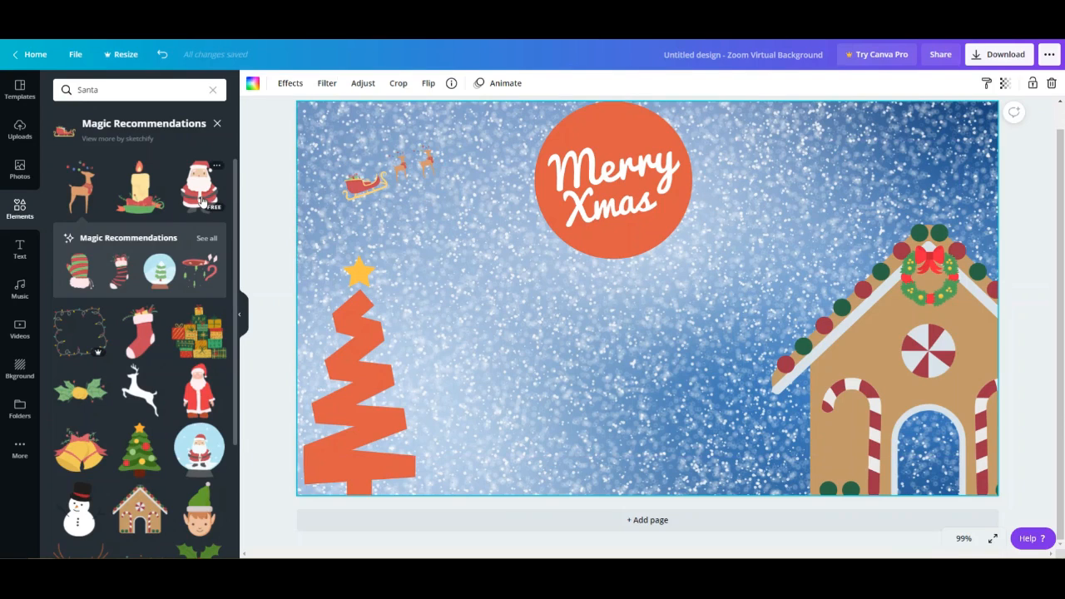
Add the recommended Santa with the black belt, shrink him onto the sleigh and send him backward so he sits behind its side
left_click(199, 187)
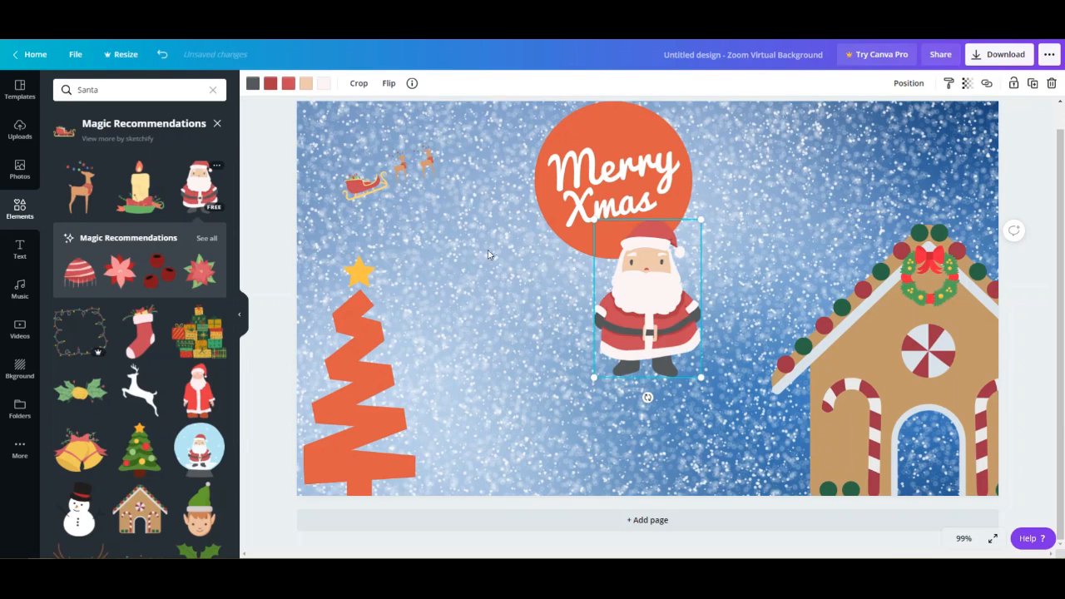
left_click_drag(702, 218, 377, 189)
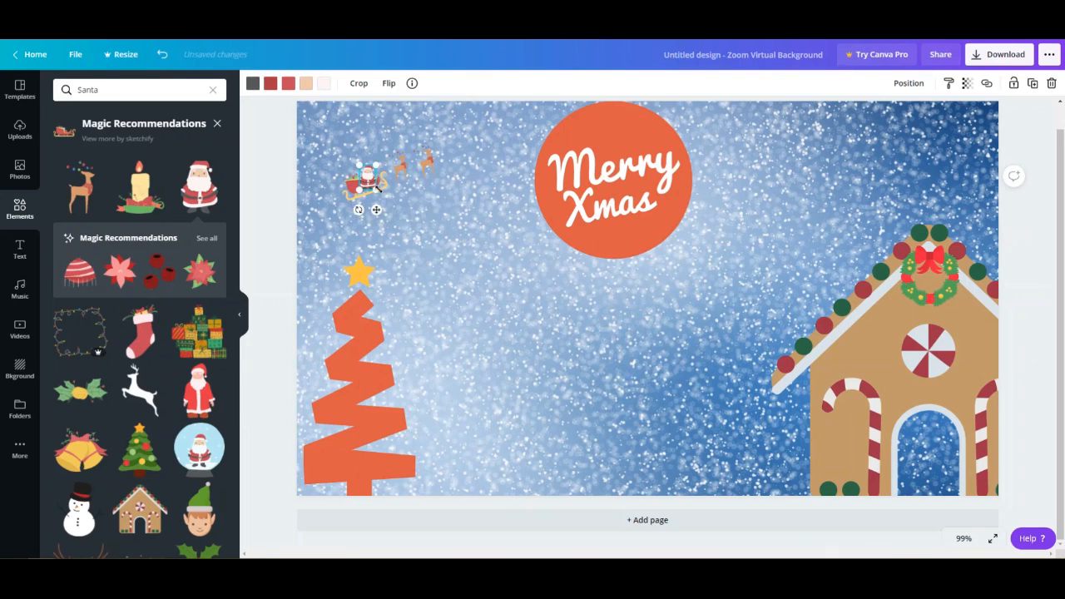
left_click(900, 86)
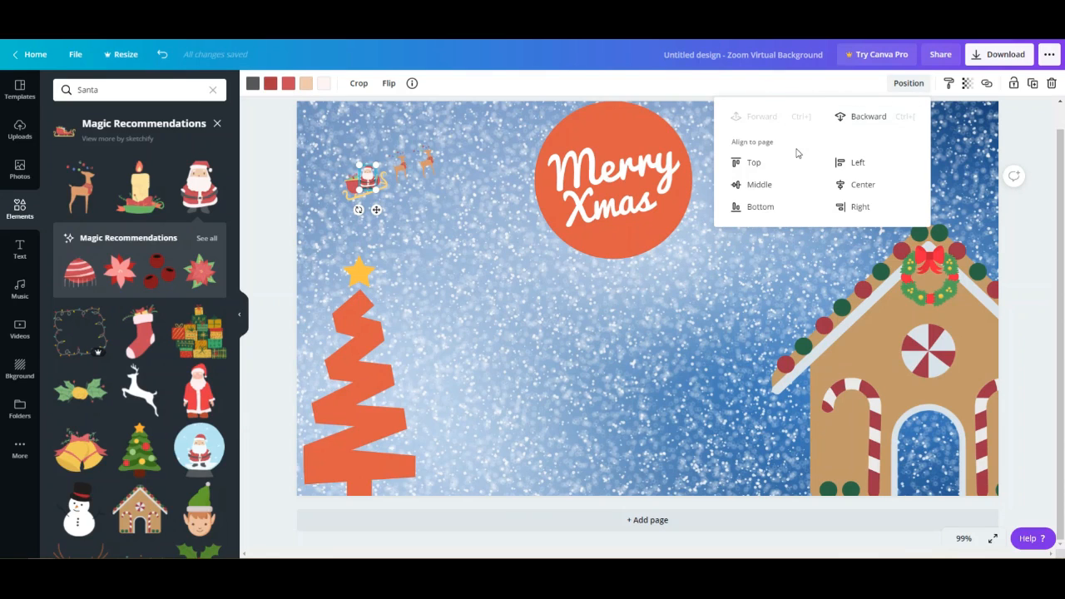
left_click(865, 119)
left_click(499, 233)
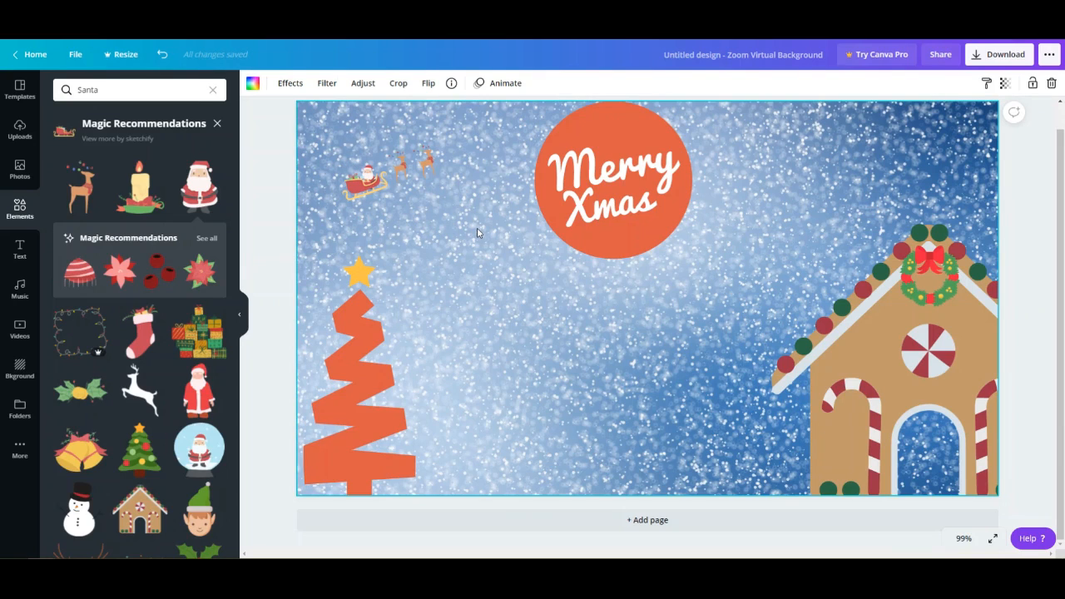
Tilt the small Santa so he lines up with the angle of the sleigh he is sitting in
left_click(368, 181)
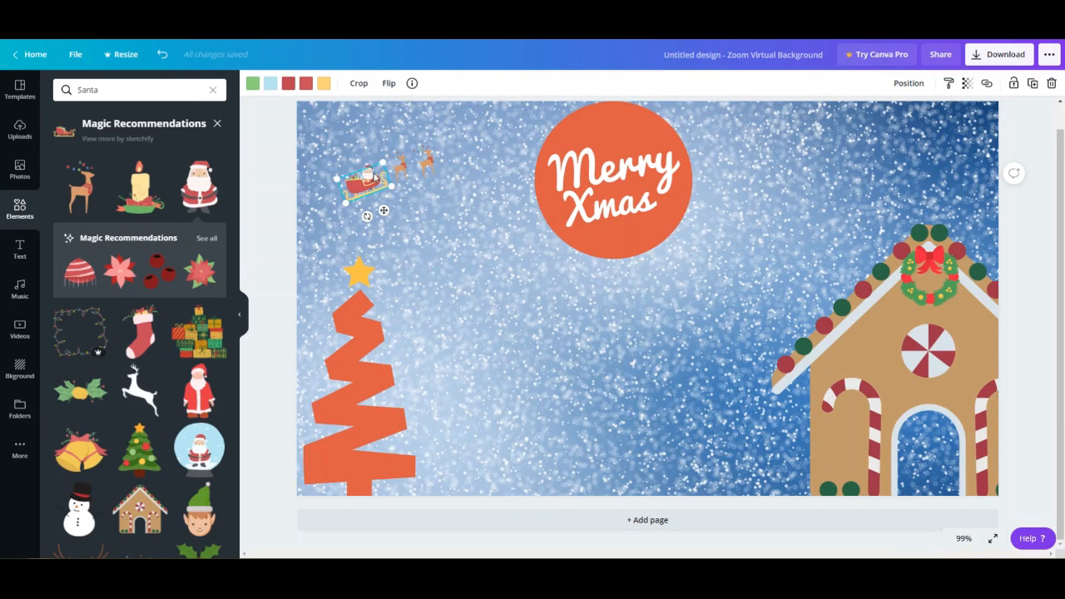
left_click(367, 169)
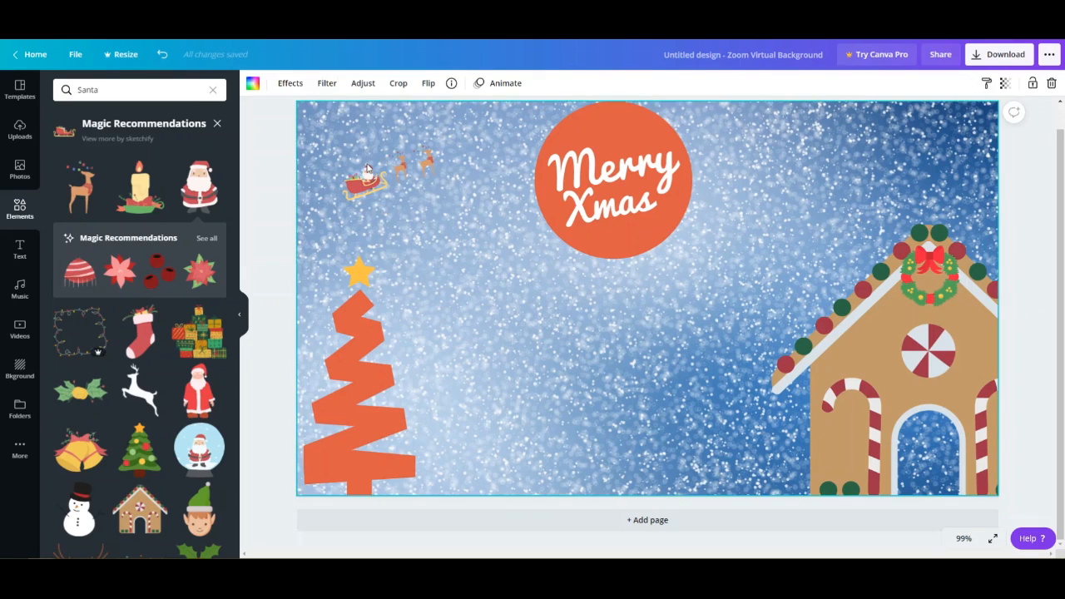
left_click(367, 169)
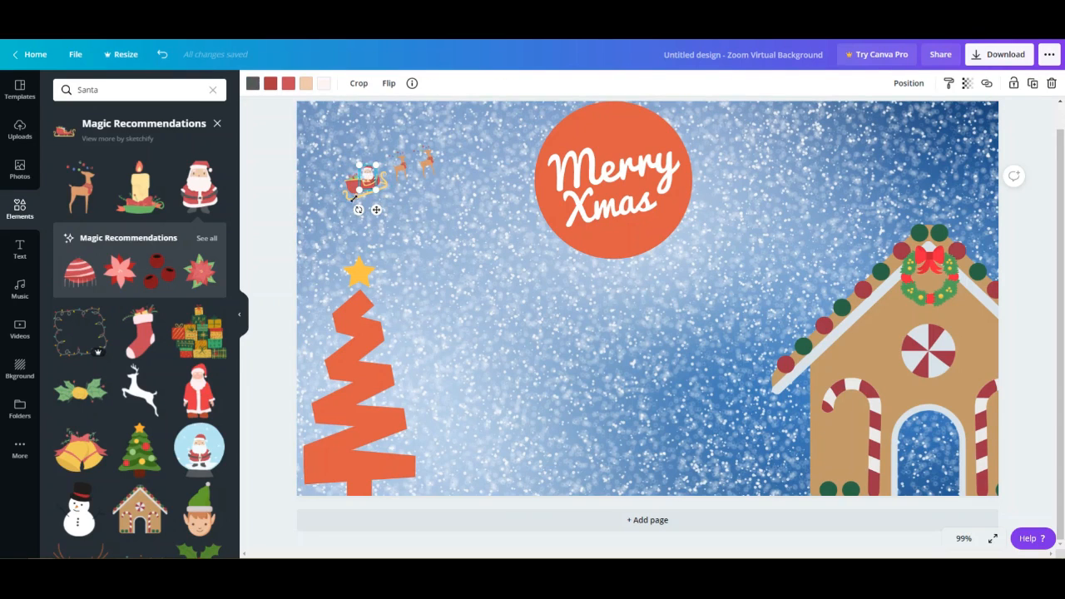
left_click_drag(359, 209, 369, 164)
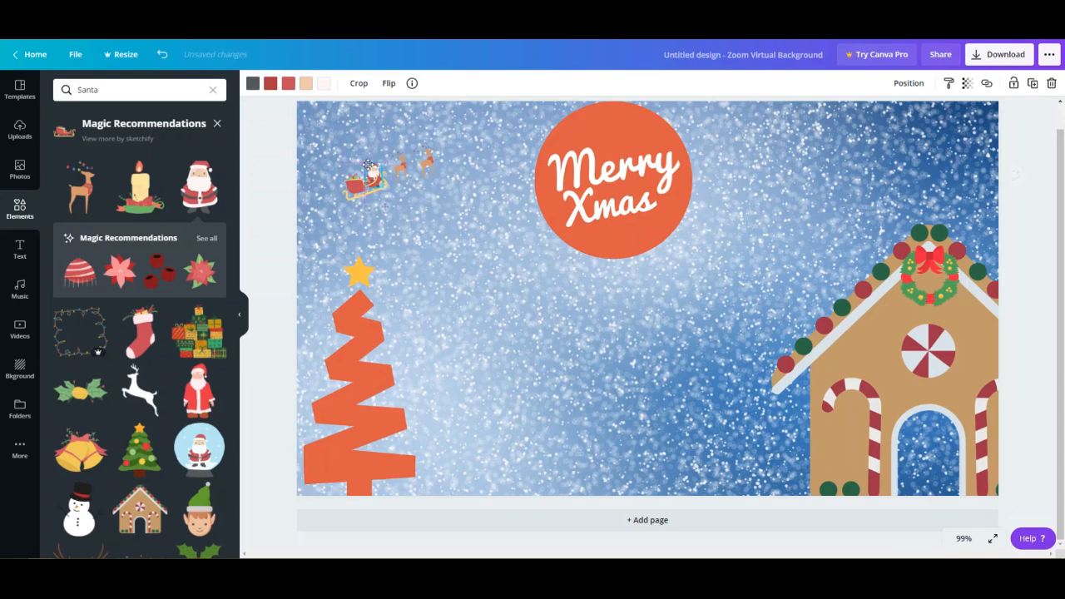
left_click(550, 325)
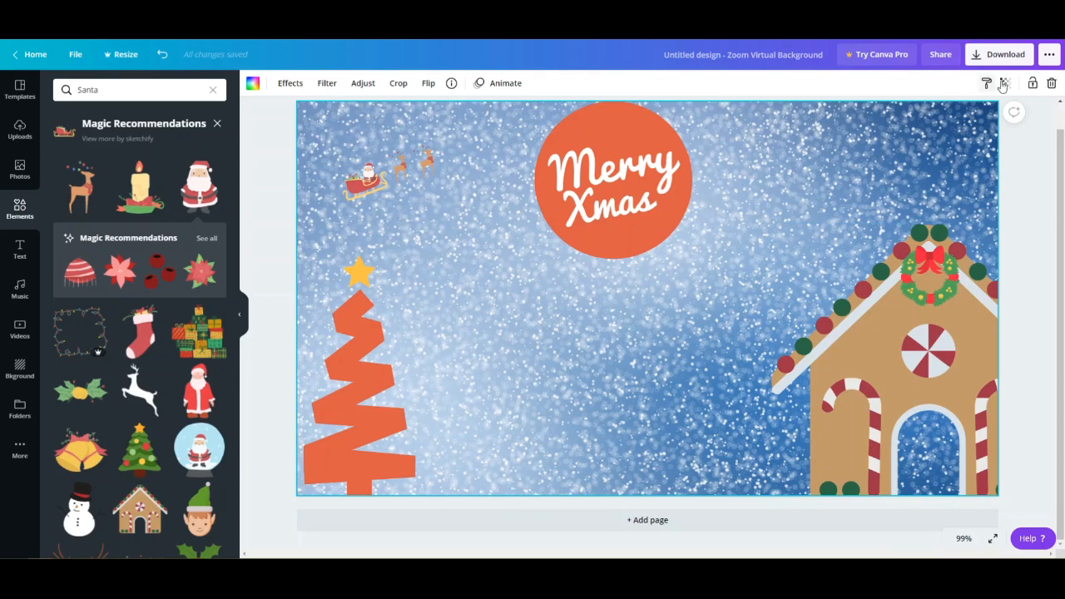
Download the finished design as a PNG named "zoom background" in the Pictures folder and dismiss the post-scheduling offer
left_click(1001, 55)
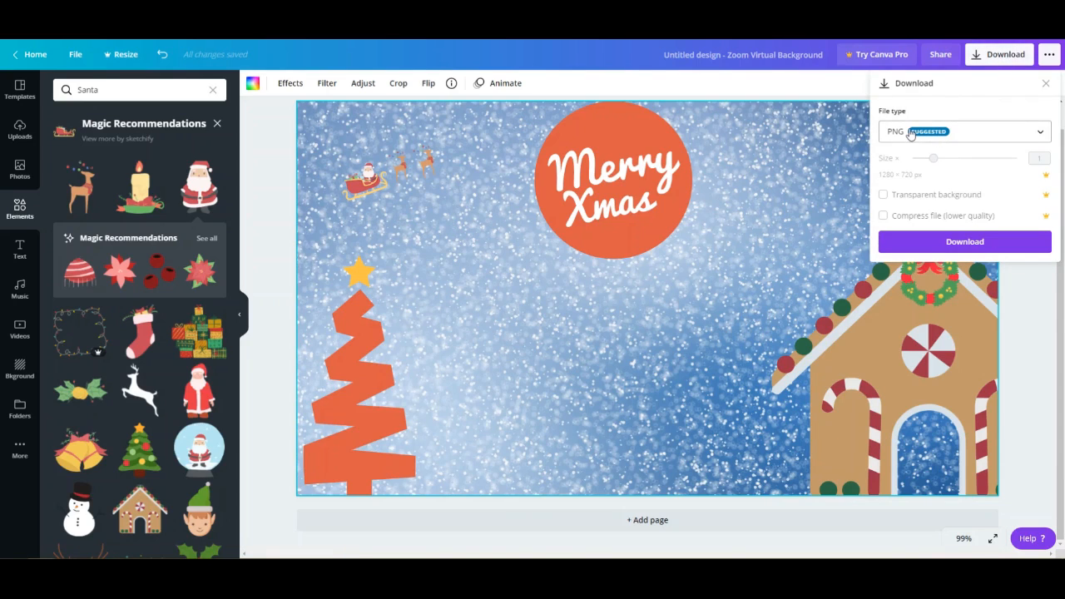
left_click(974, 133)
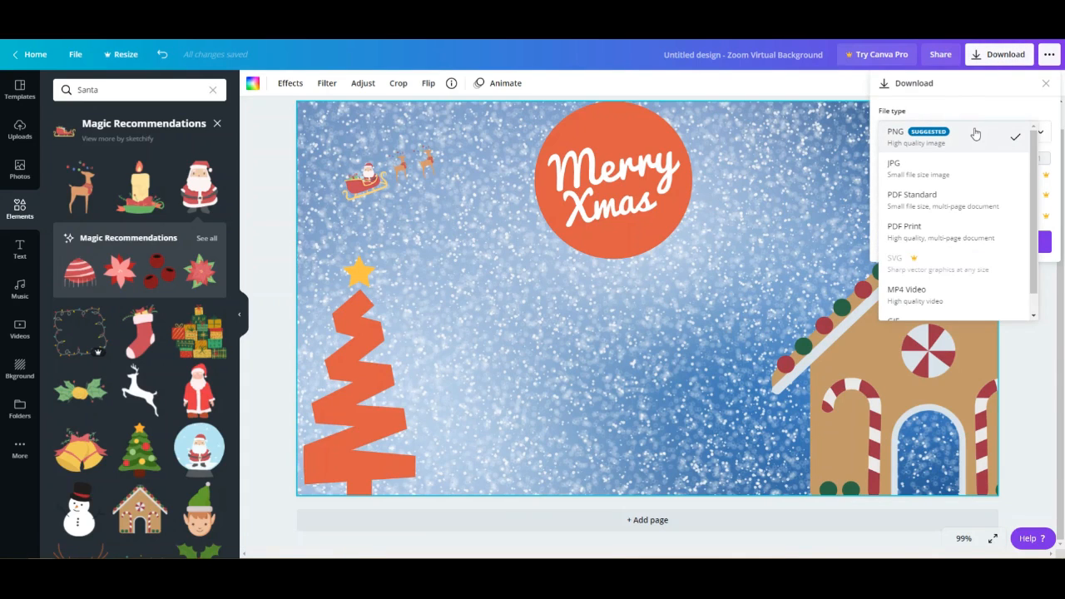
left_click(975, 133)
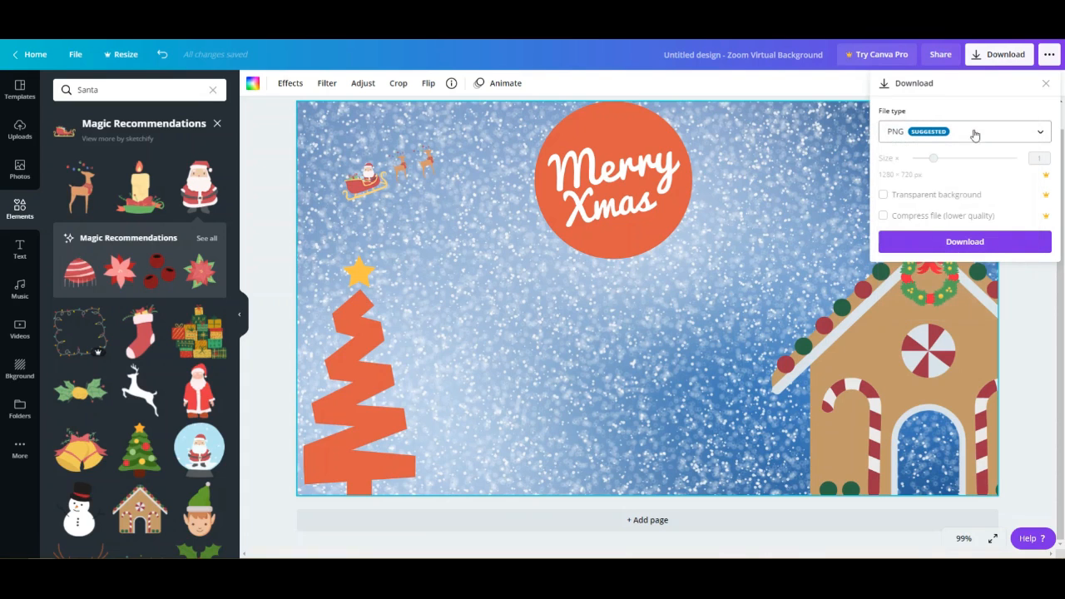
left_click(946, 242)
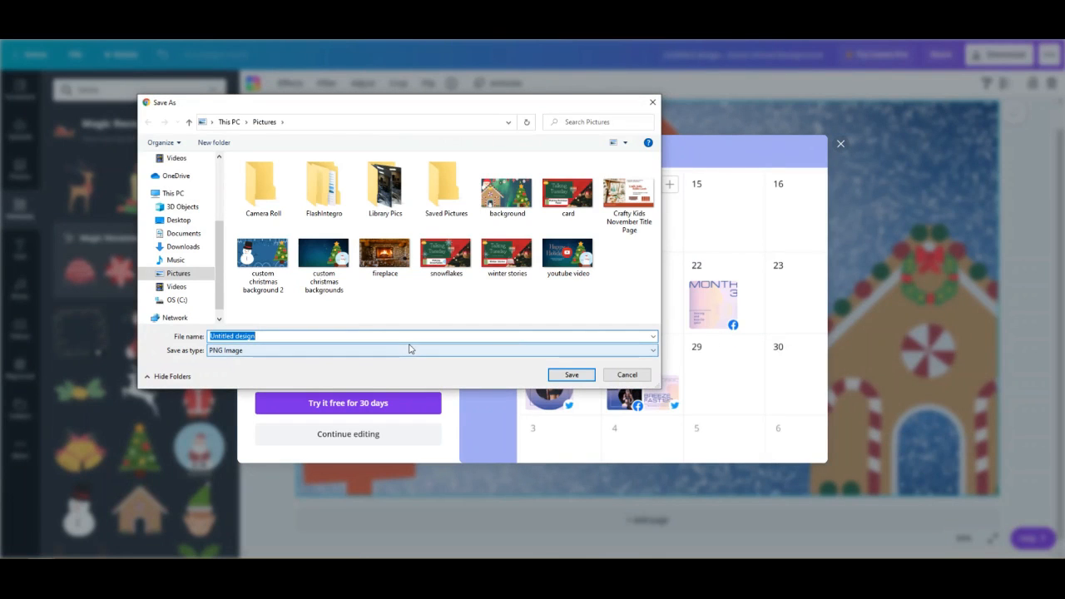
type("zoom")
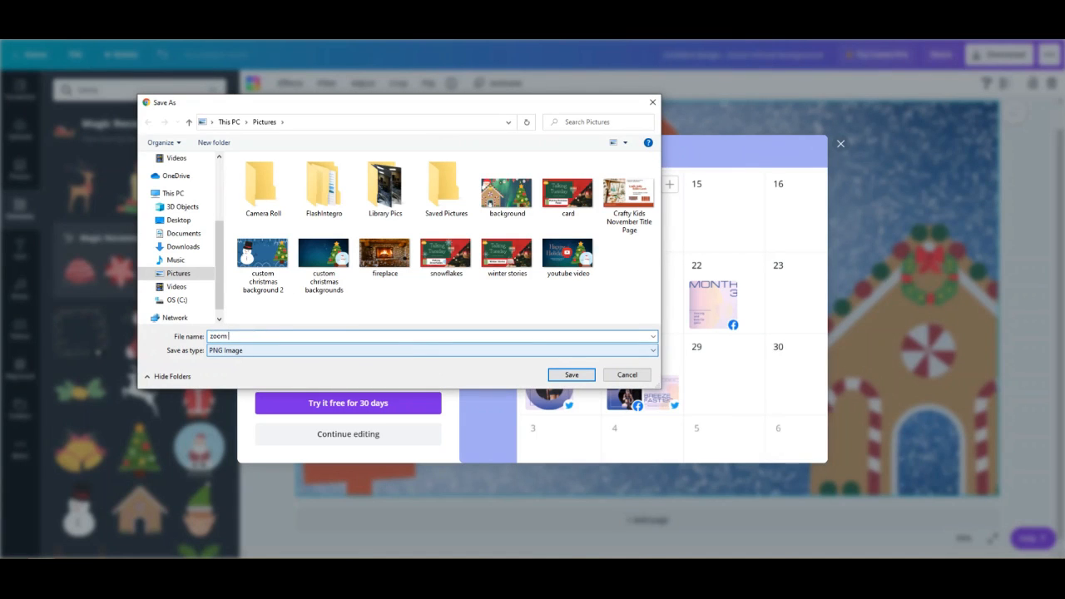
type(" background")
key("Return")
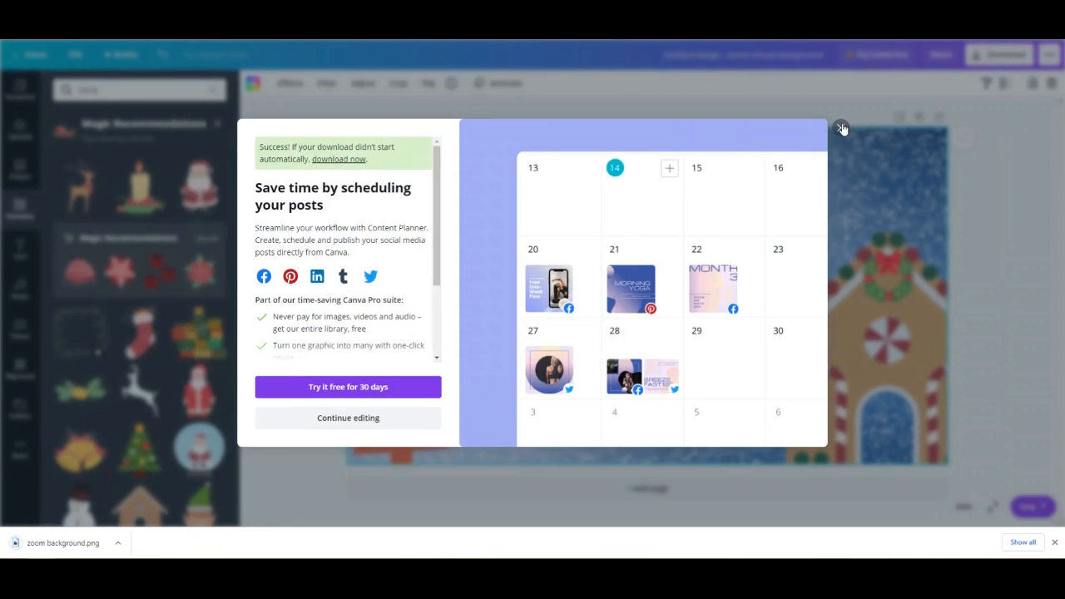
left_click(841, 127)
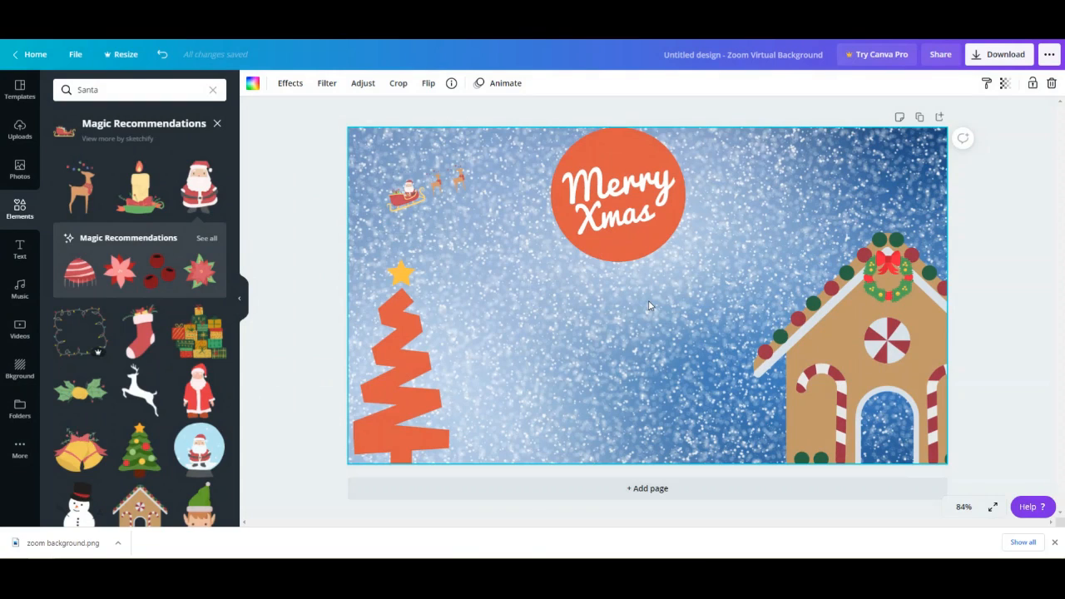
Create a new blank Logo design from the list of design types
left_click(995, 185)
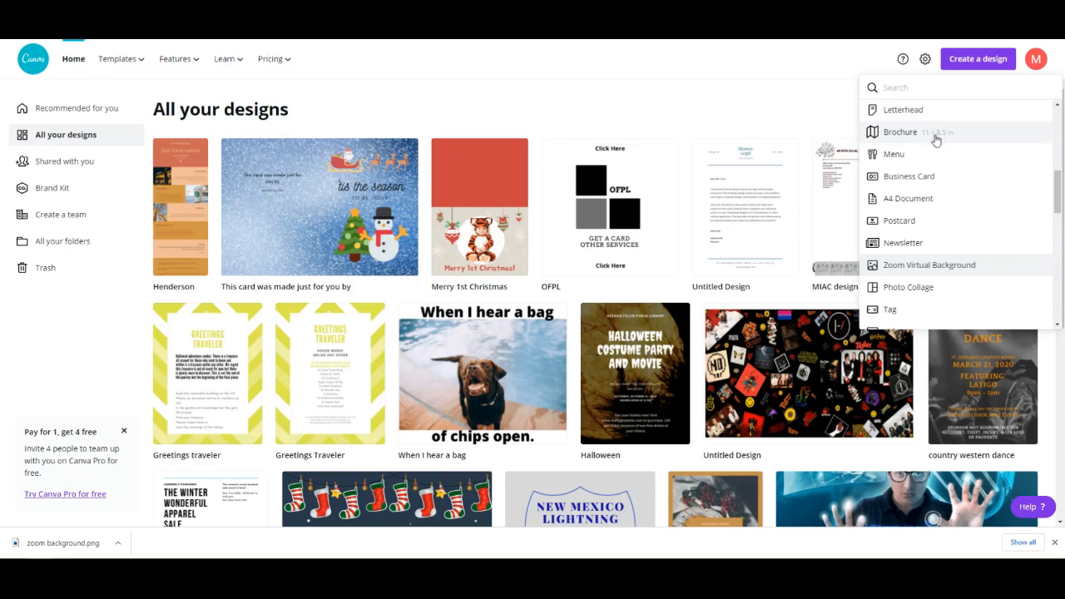
scroll(963, 219, "down", 1)
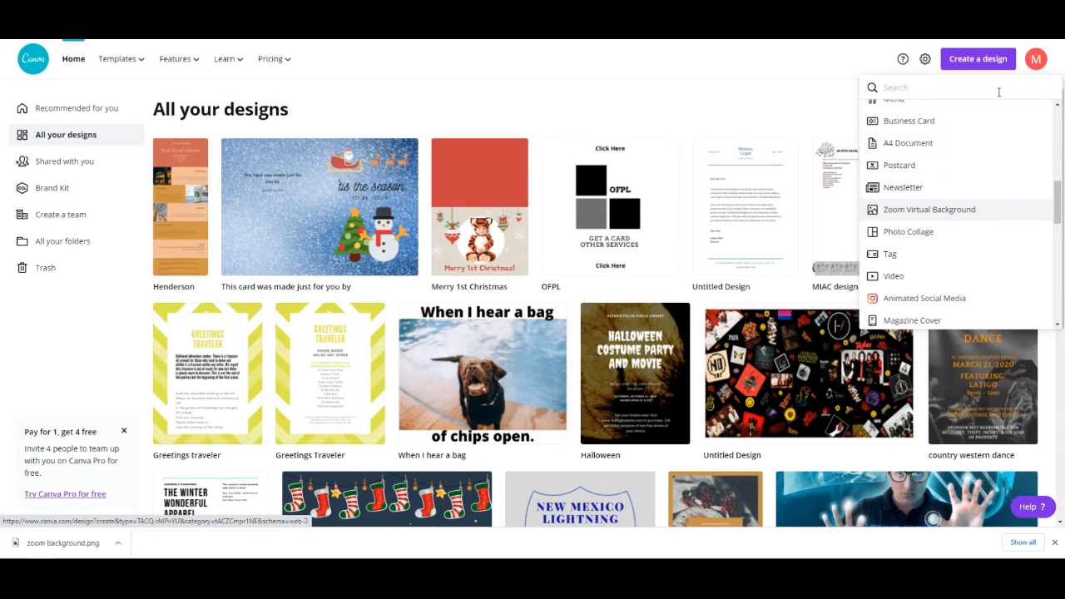
scroll(966, 209, "up", 6)
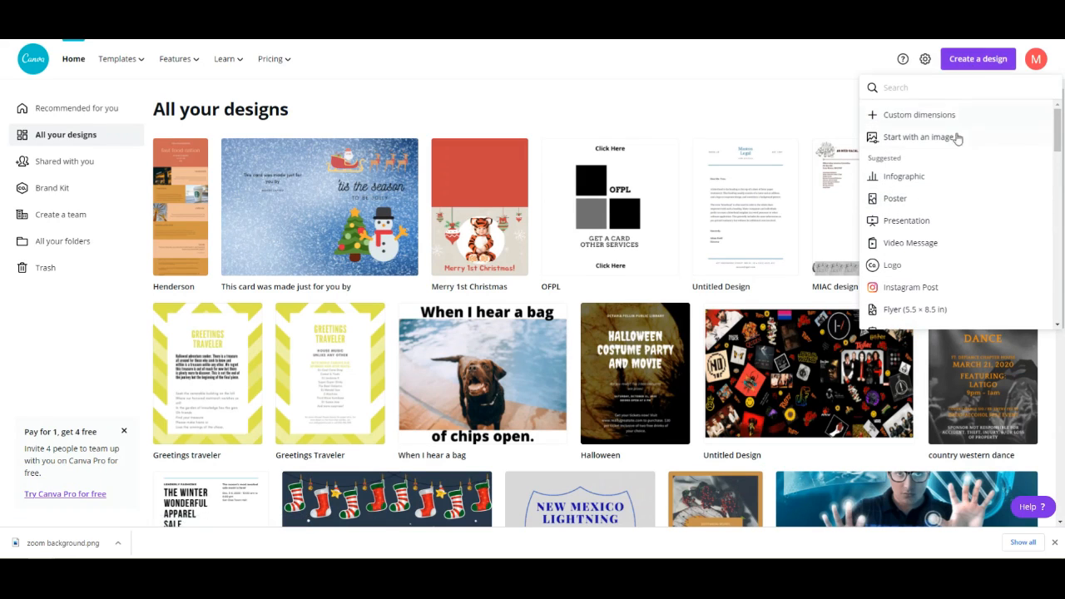
left_click(955, 271)
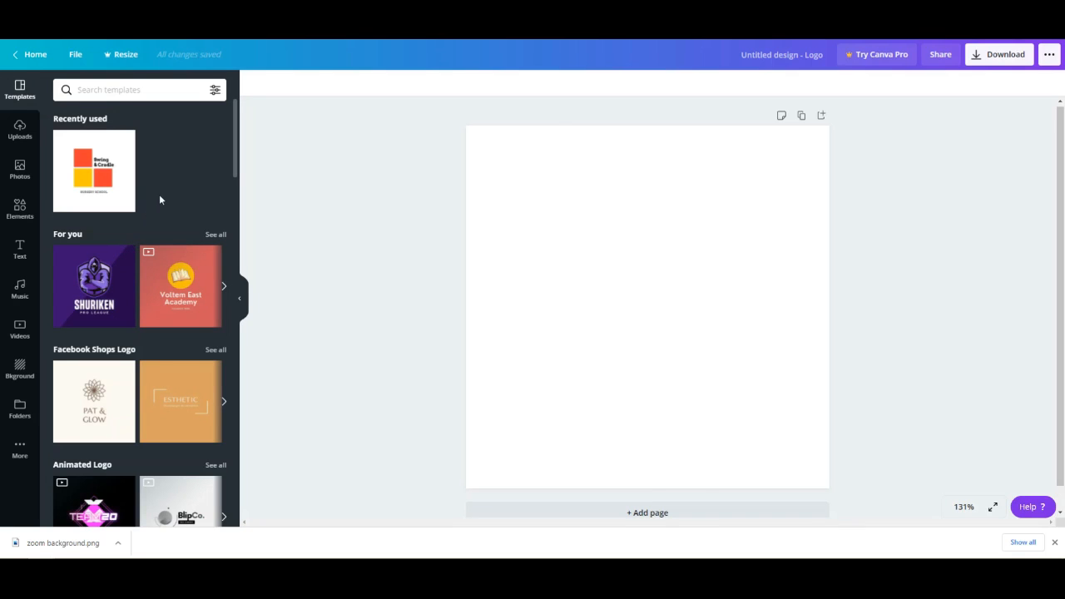
Look through the logo templates by category, from the suggested ones down to the full list of results, and return to the start
scroll(160, 200, "down", 1)
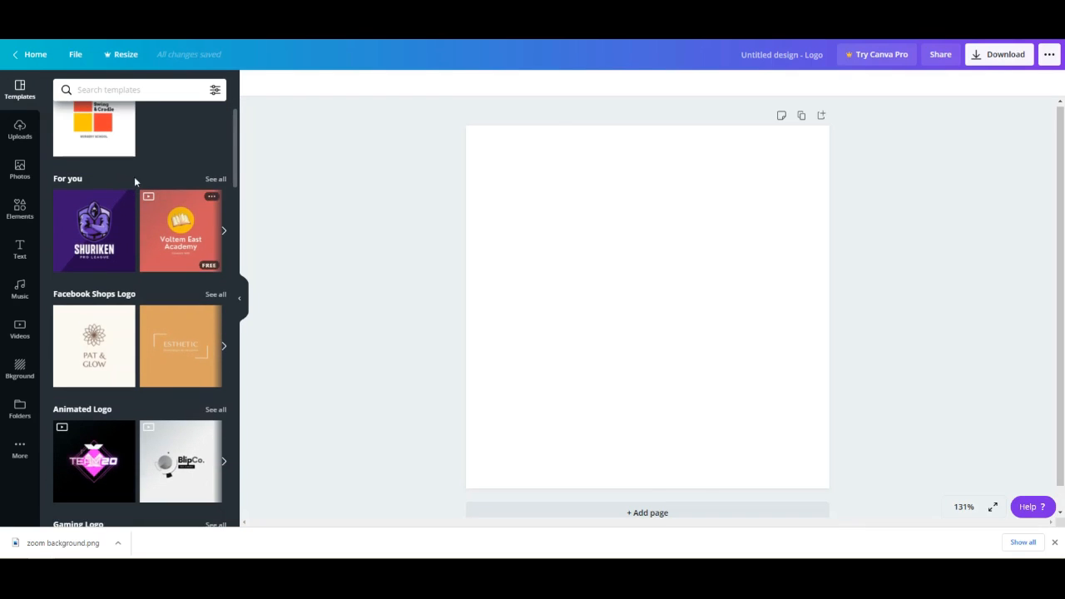
scroll(127, 345, "down", 3)
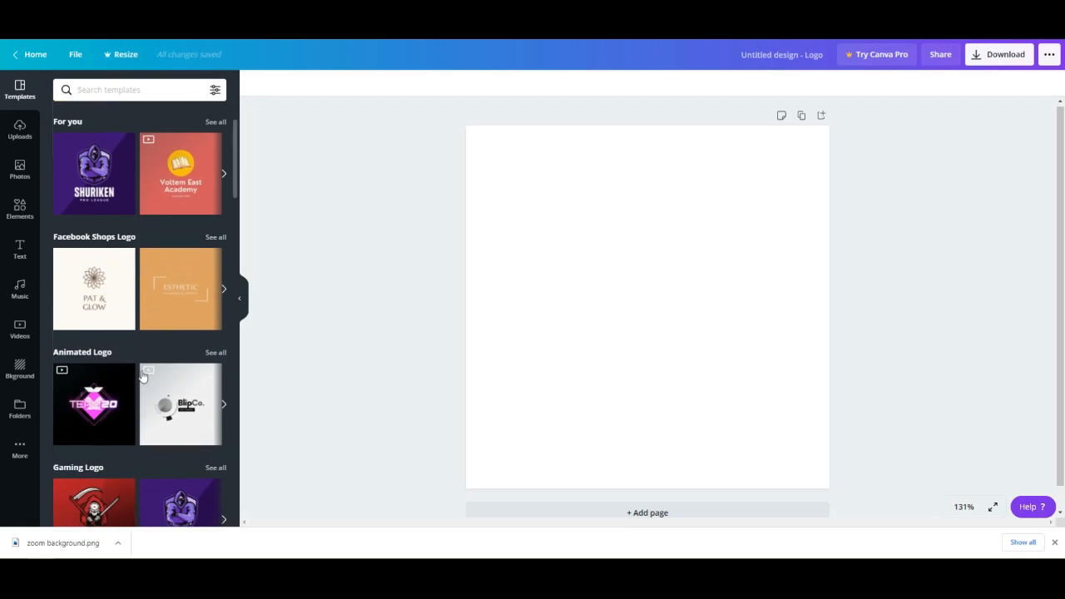
scroll(131, 358, "down", 2)
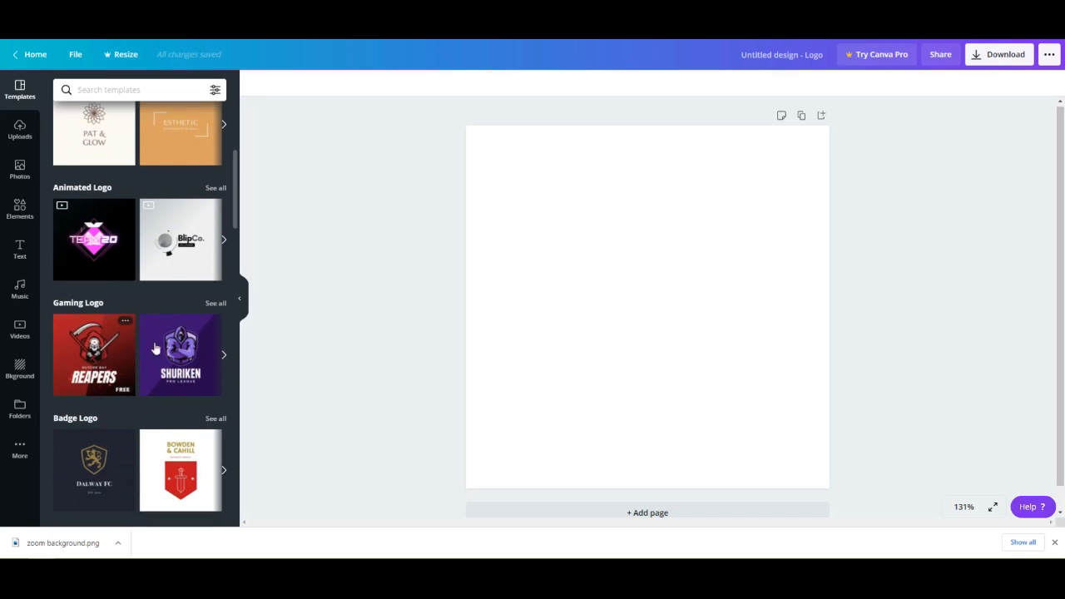
scroll(150, 383, "down", 2)
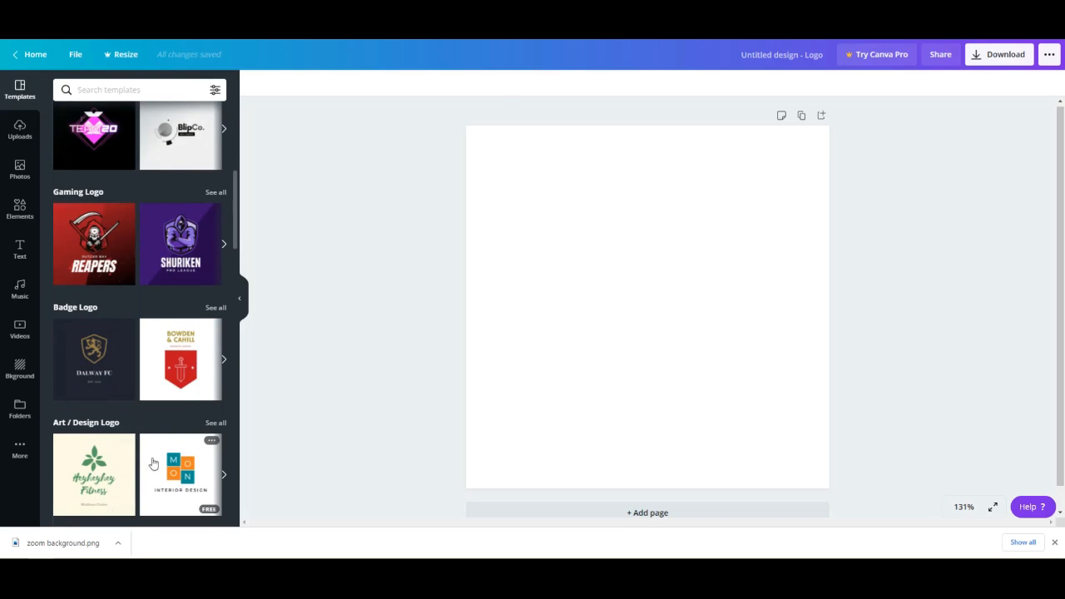
scroll(154, 333, "down", 2)
scroll(152, 333, "down", 5)
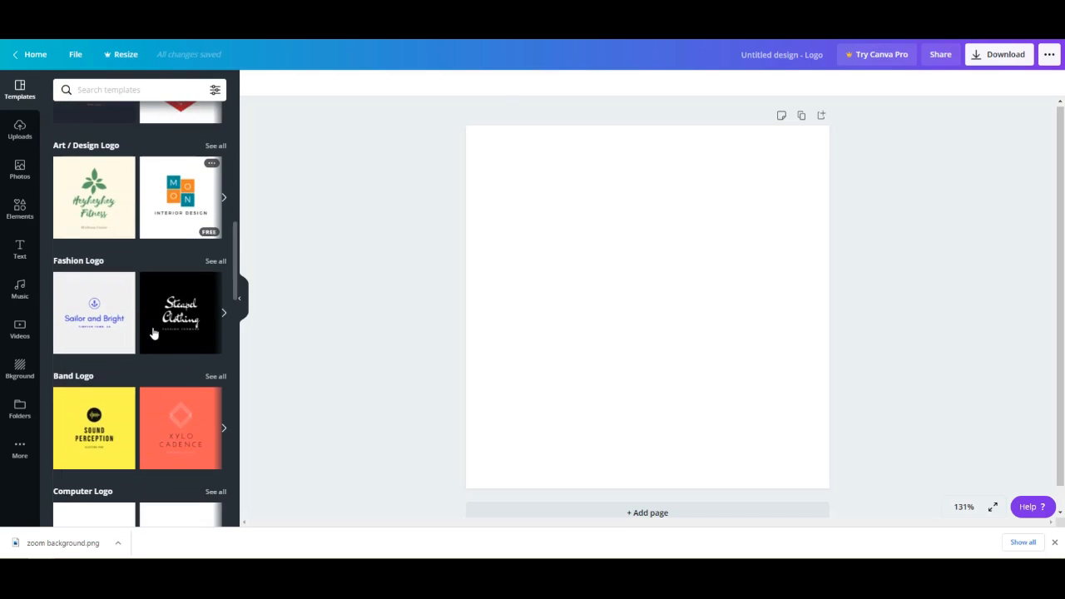
scroll(150, 333, "down", 1)
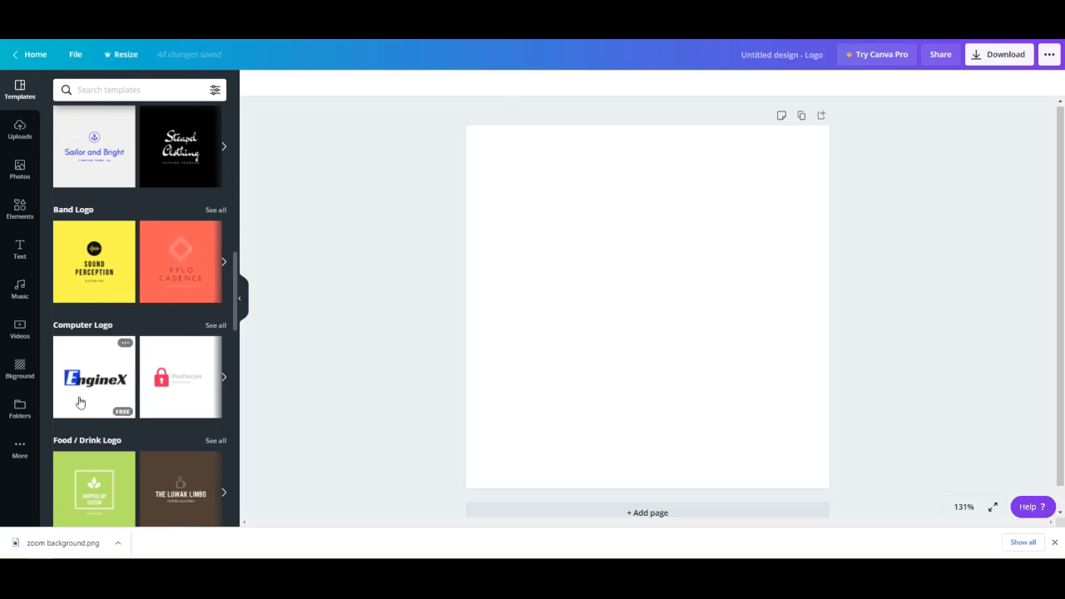
scroll(162, 395, "down", 2)
scroll(158, 383, "down", 4)
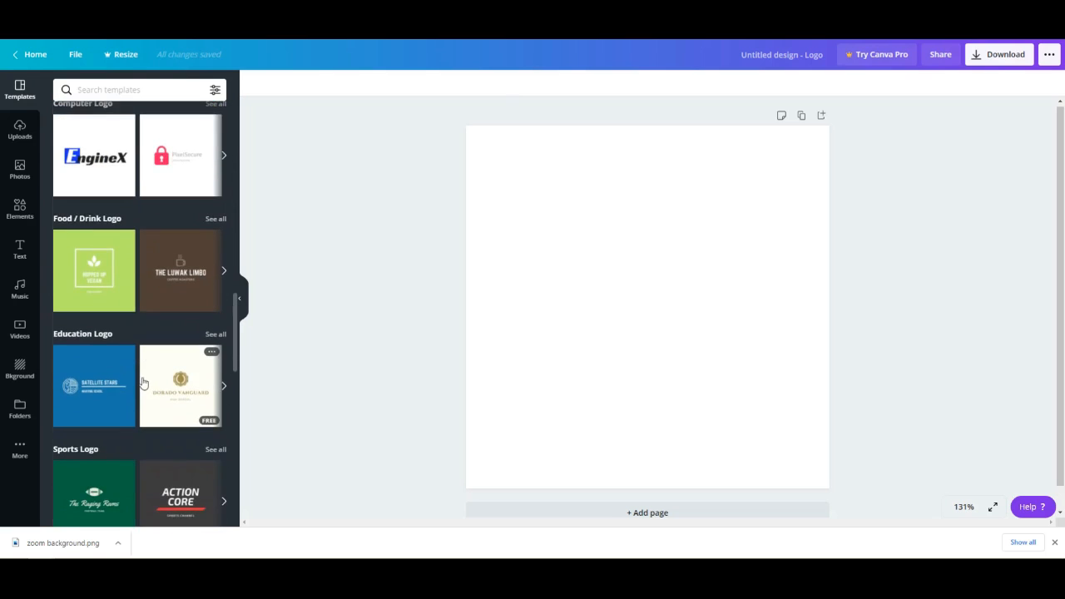
scroll(143, 382, "down", 2)
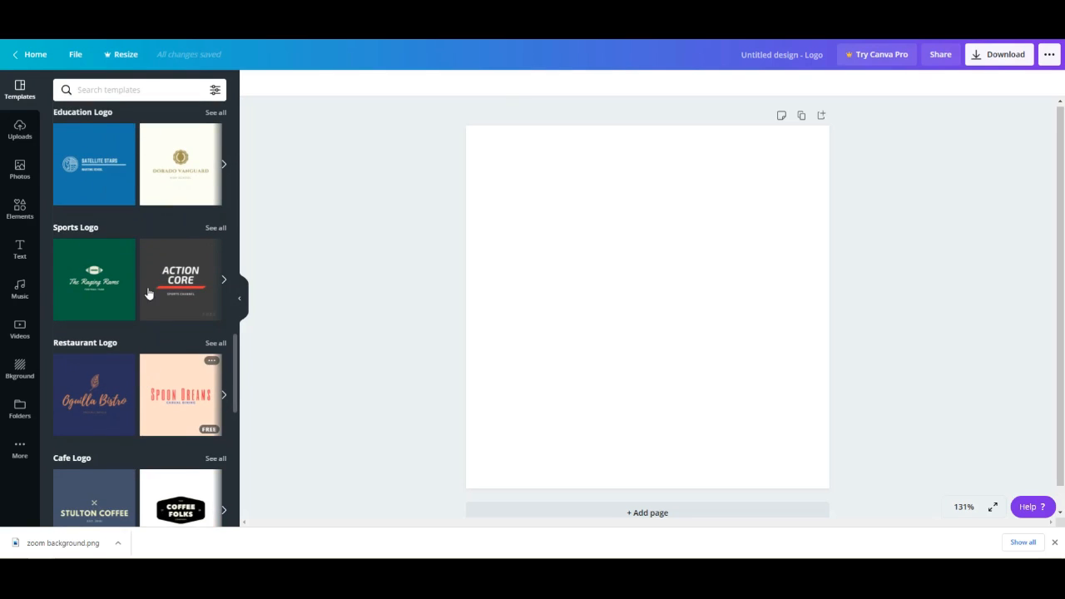
scroll(148, 291, "down", 1)
scroll(148, 289, "down", 4)
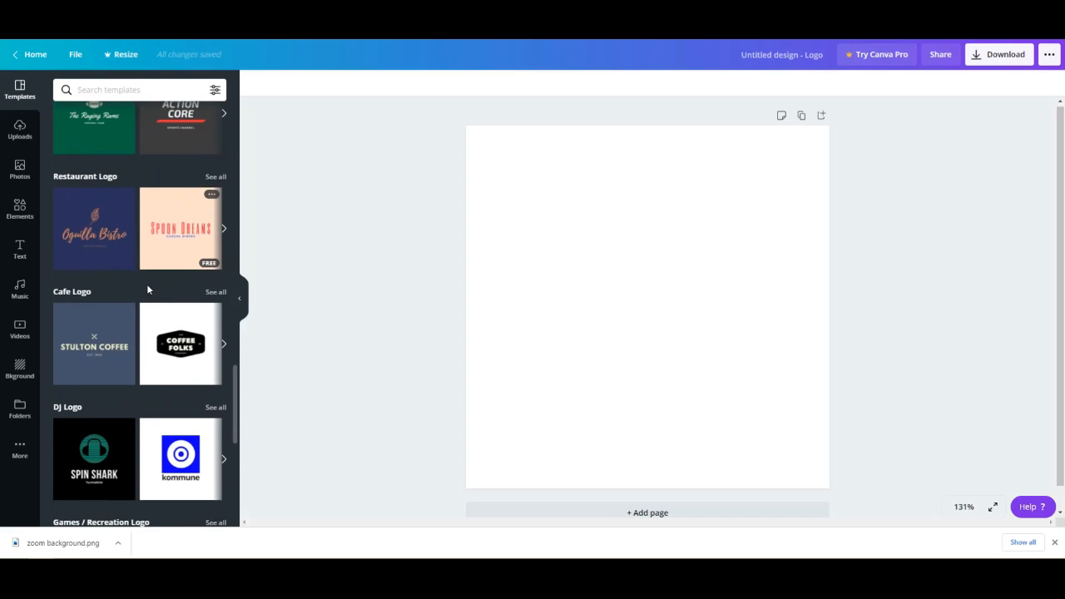
scroll(147, 290, "down", 6)
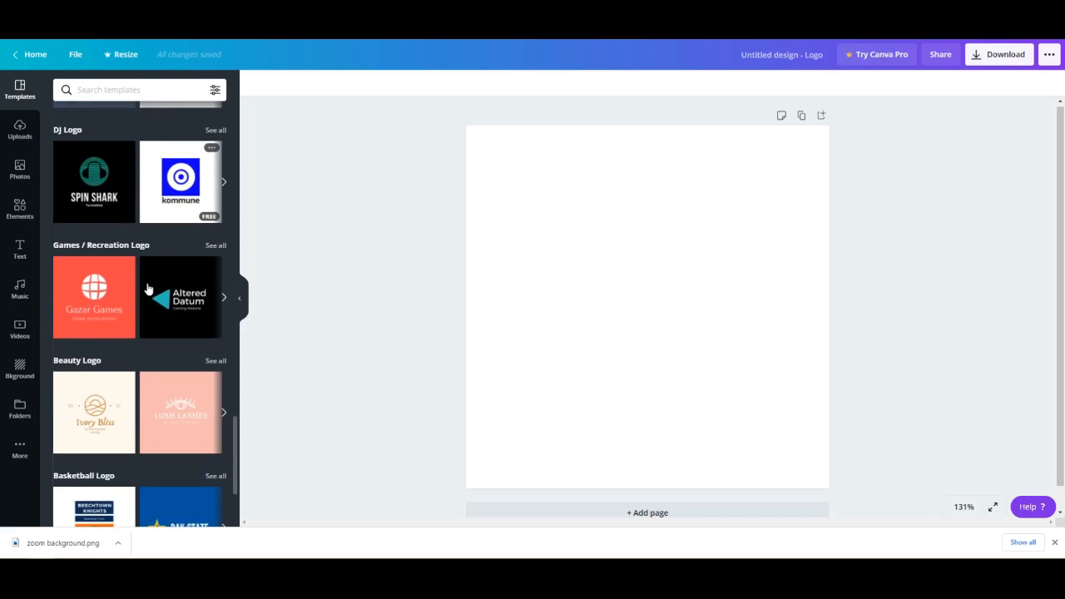
scroll(148, 288, "down", 5)
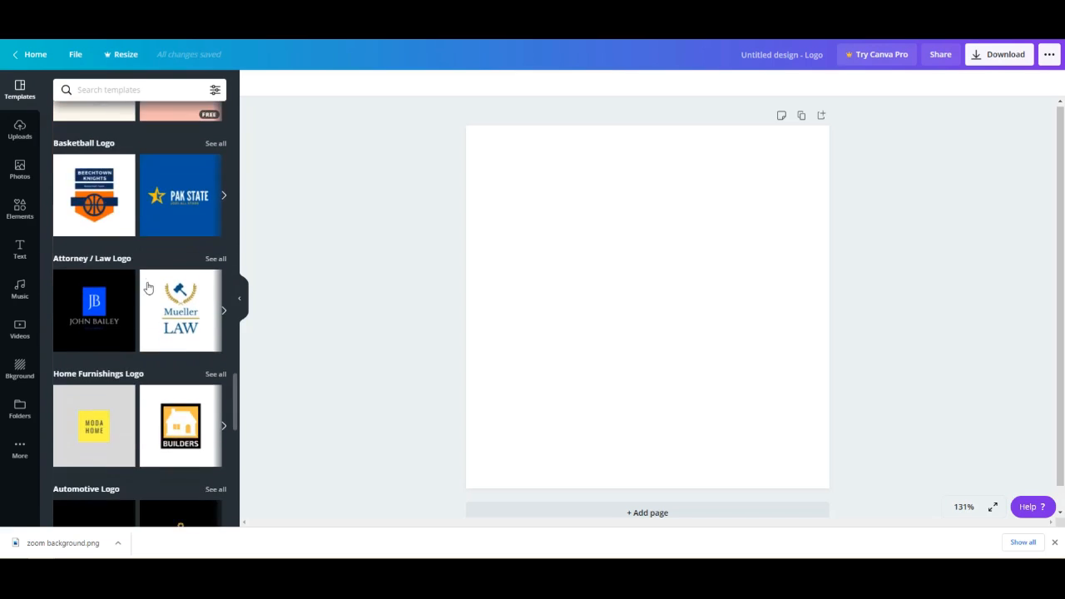
scroll(147, 288, "down", 2)
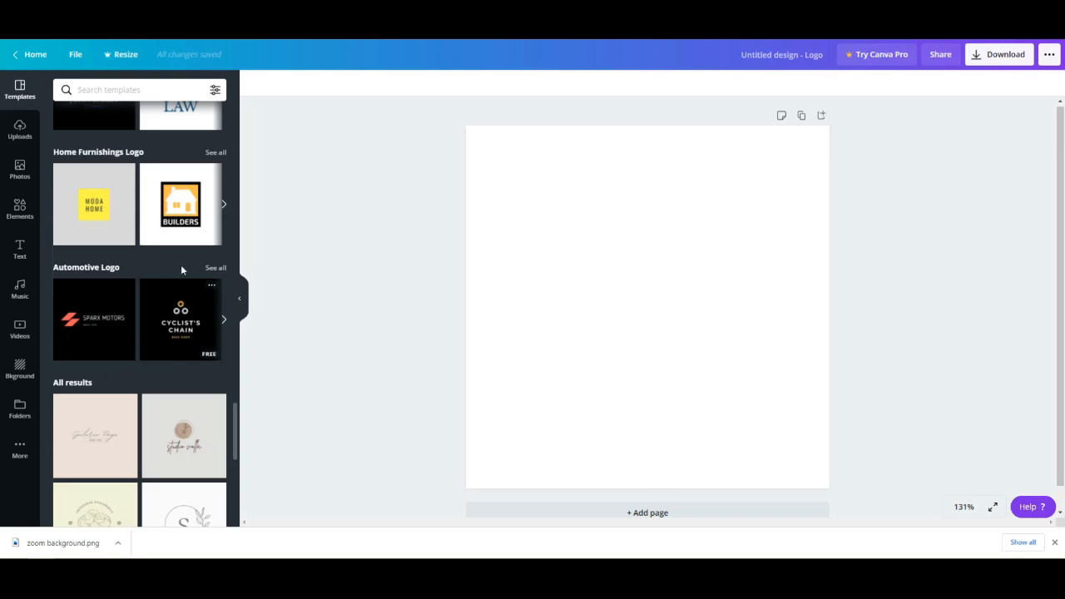
scroll(158, 354, "down", 5)
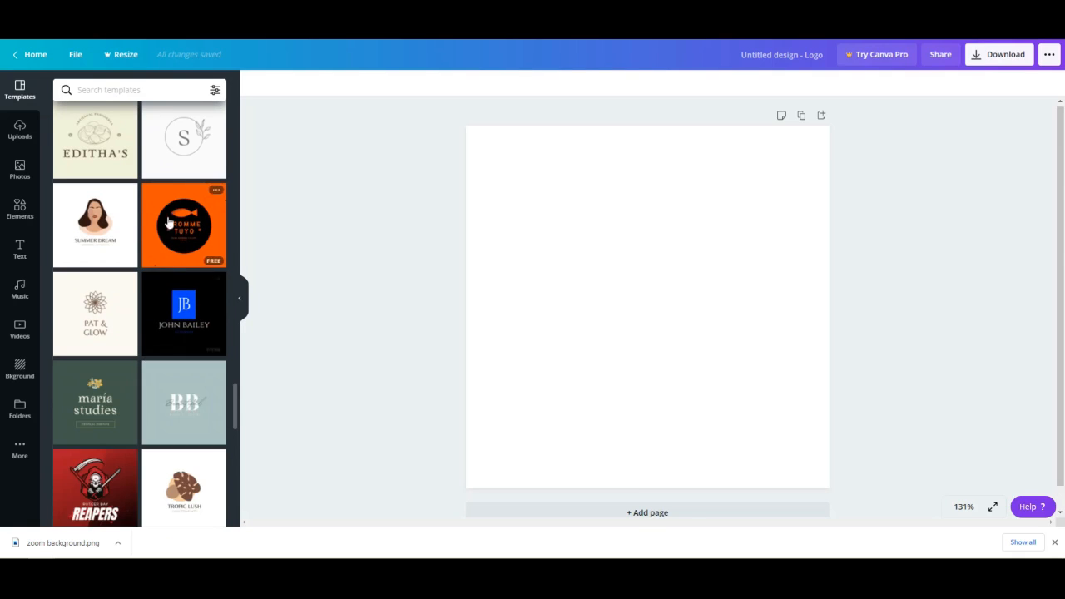
scroll(108, 355, "down", 2)
scroll(109, 355, "down", 1)
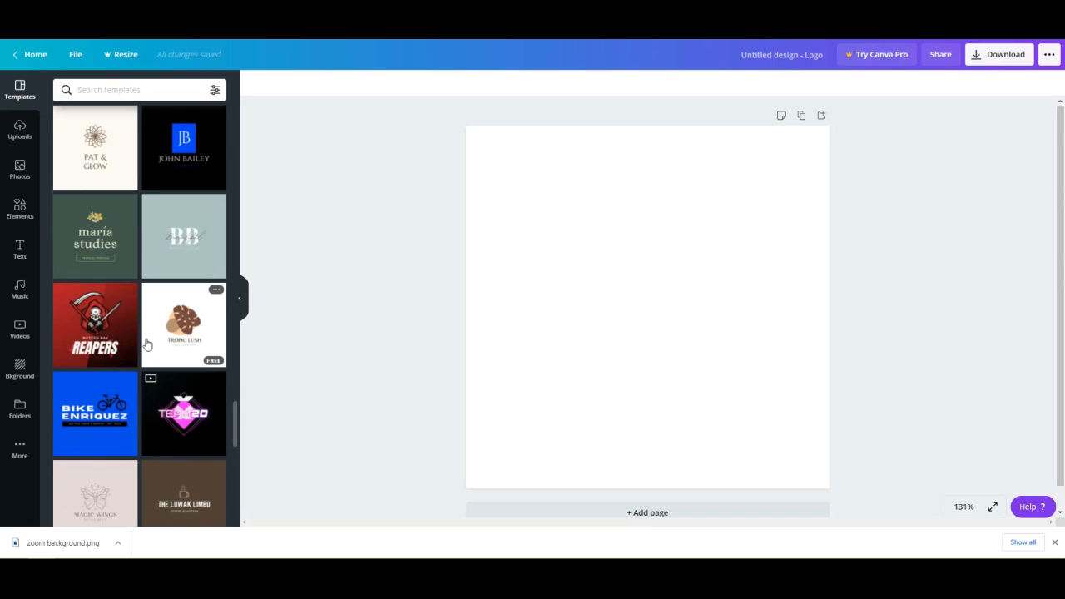
scroll(148, 367, "up", 10)
scroll(145, 358, "up", 15)
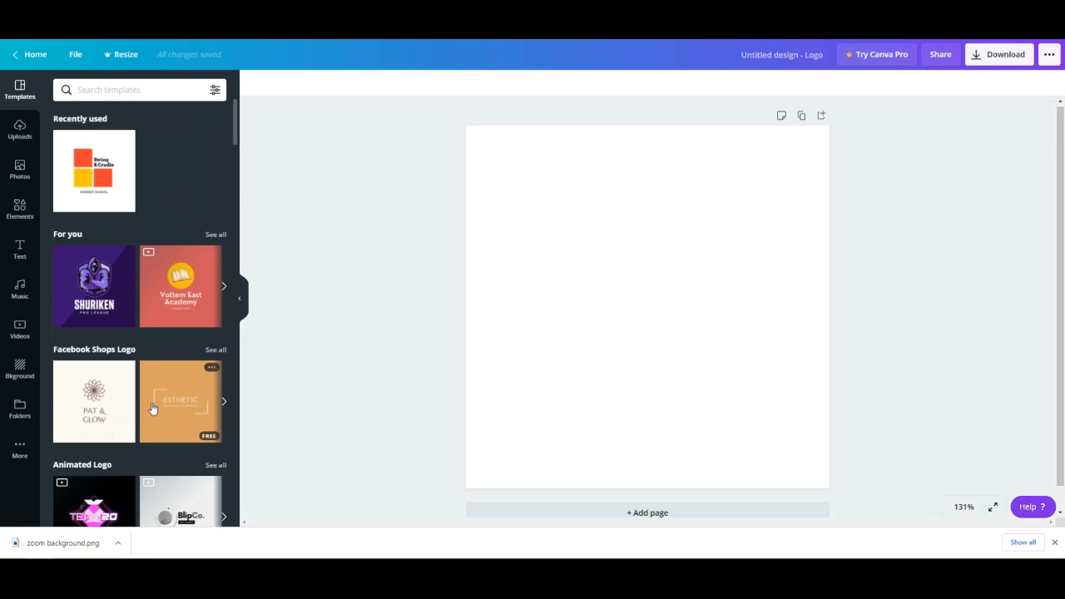
Fill the blank logo page with the recently used background of blurred pastel and orange lights
left_click(20, 369)
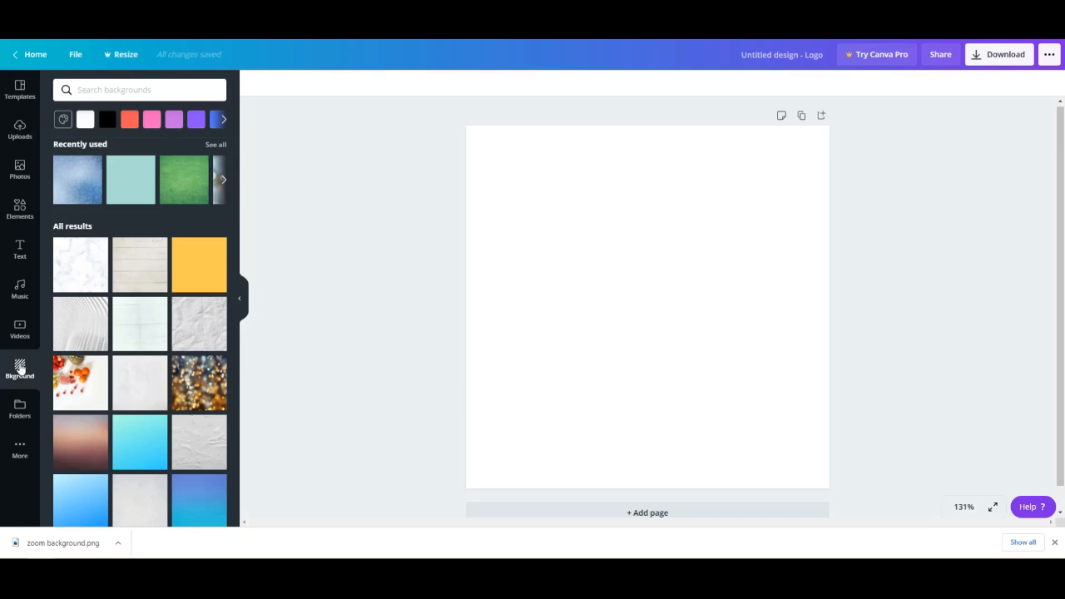
left_click(223, 181)
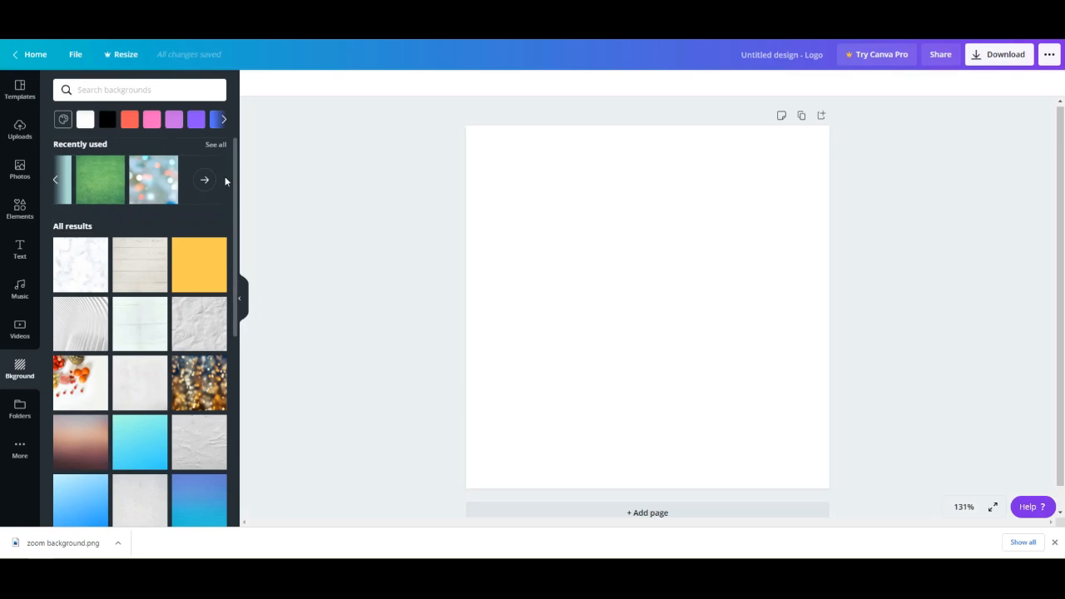
left_click(215, 147)
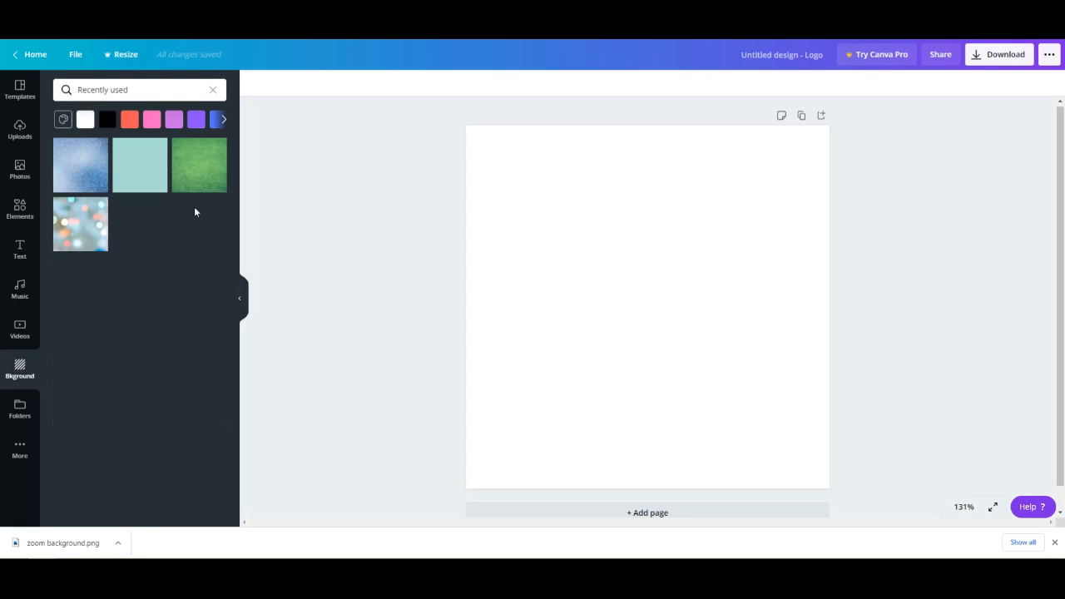
left_click(82, 237)
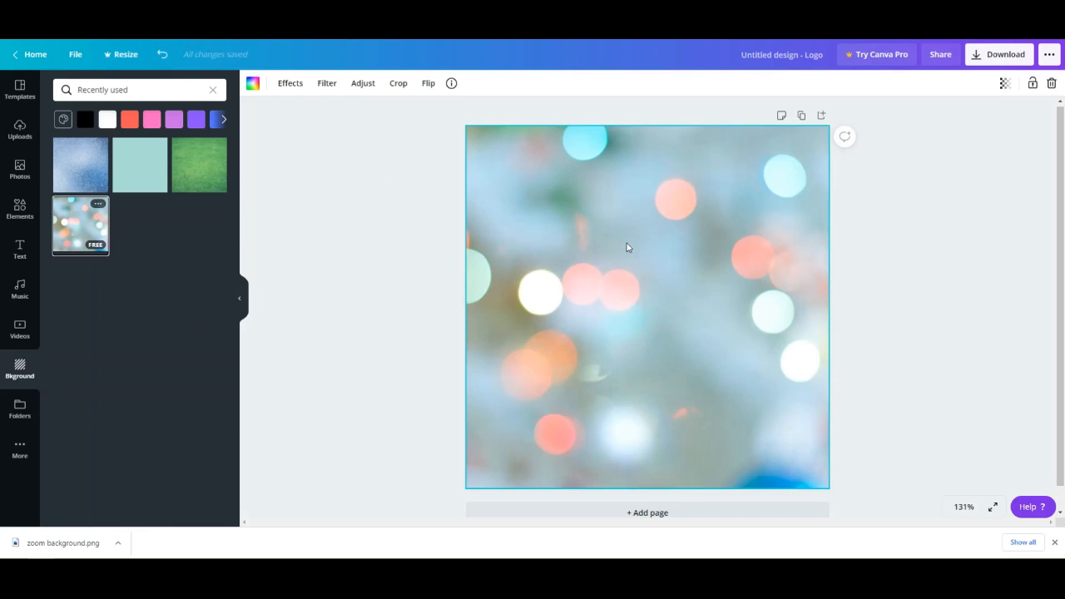
Undo the blurred-lights background and fill the logo page with the blue-green starry night sky background instead
left_click(163, 54)
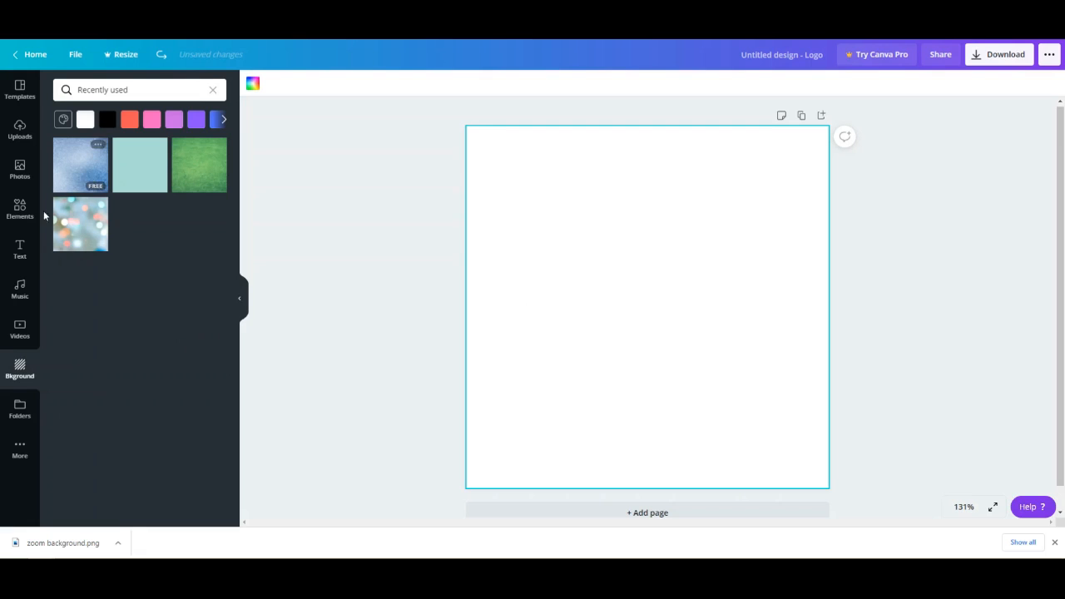
left_click(19, 372)
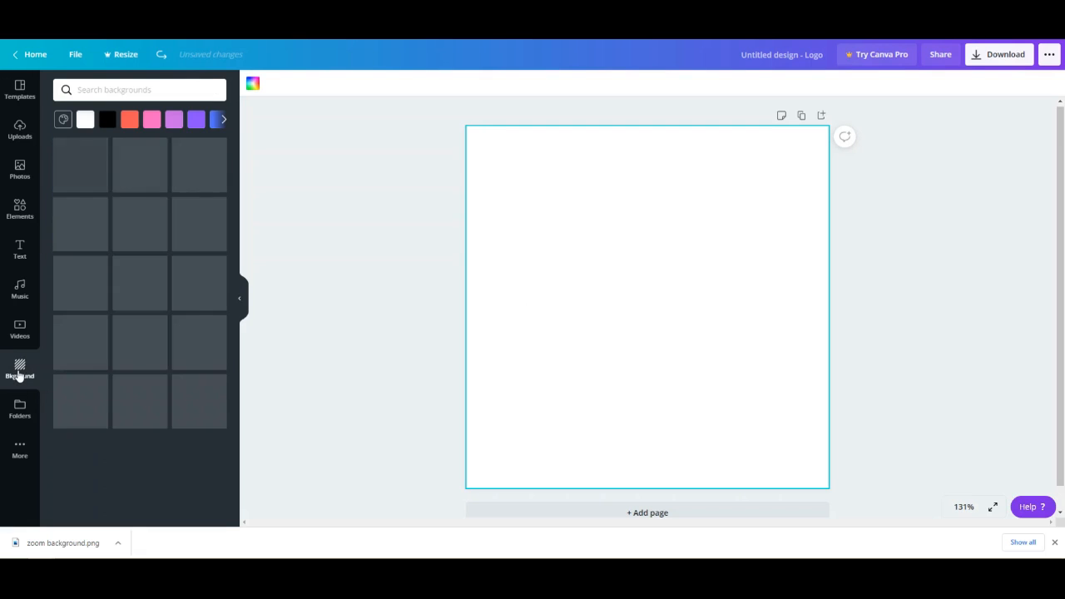
scroll(181, 254, "down", 1)
scroll(181, 254, "down", 5)
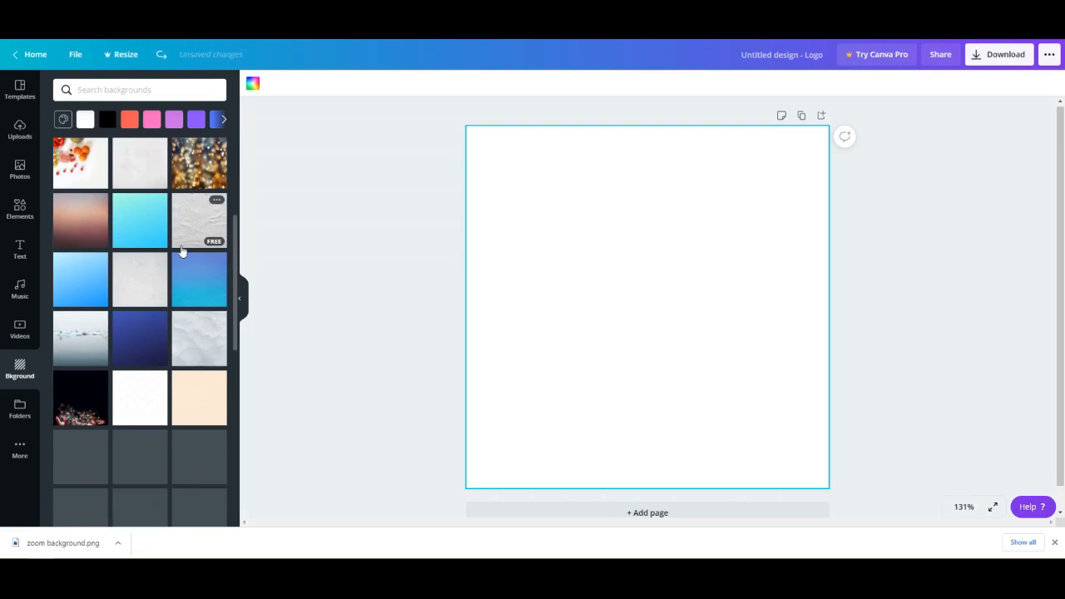
scroll(181, 252, "down", 5)
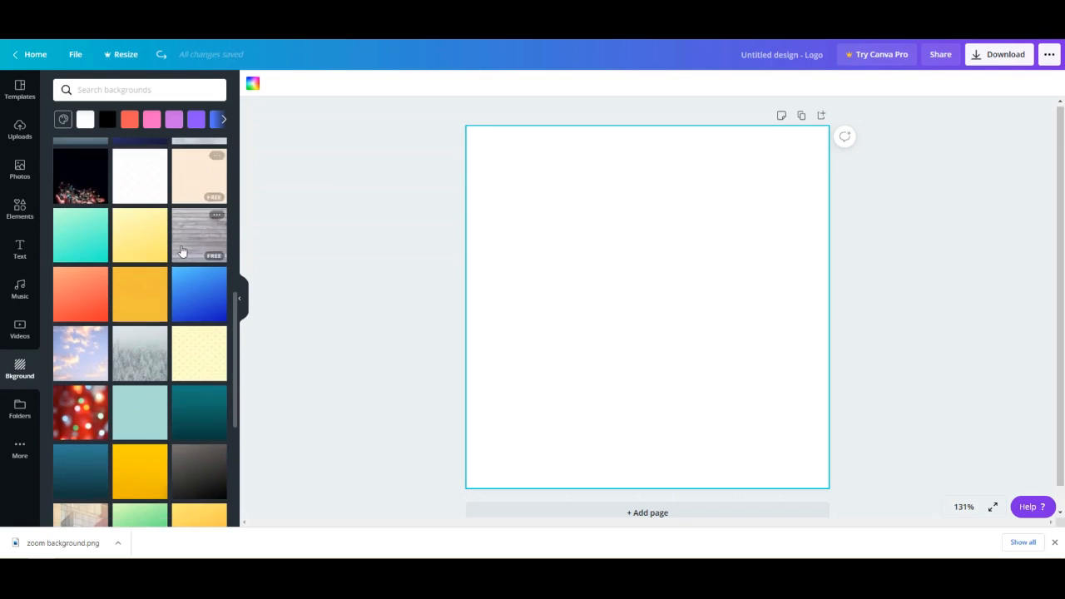
scroll(180, 252, "down", 3)
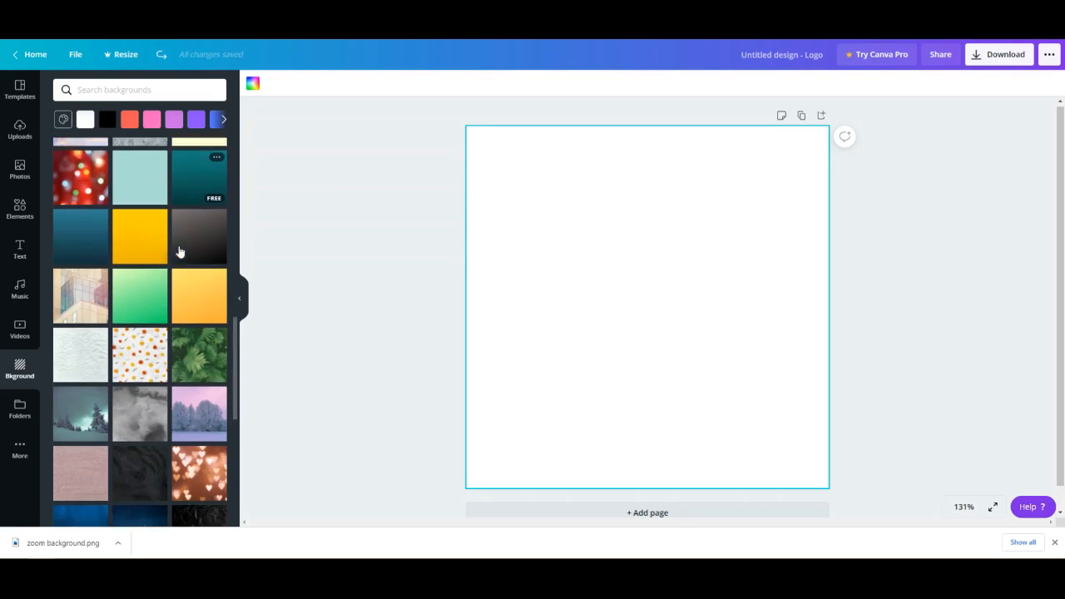
scroll(179, 253, "down", 4)
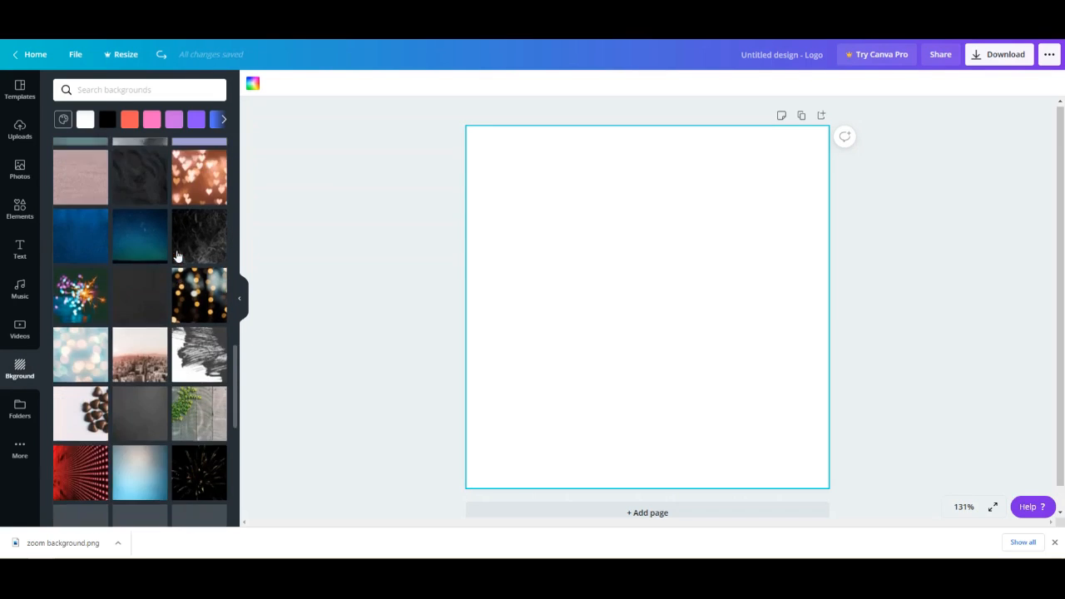
left_click(142, 226)
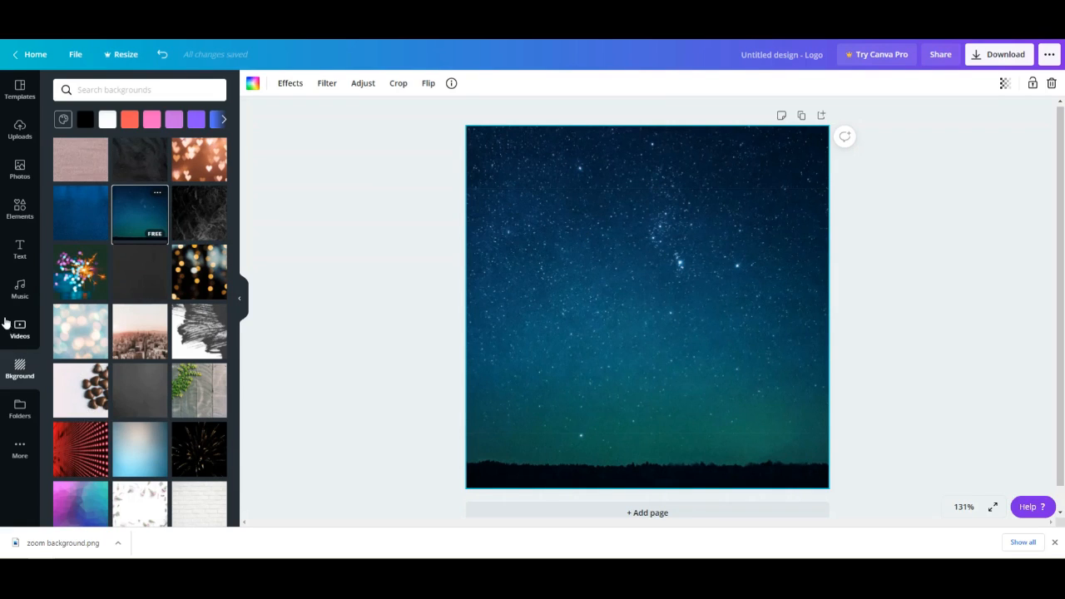
Add the yellow HUGE SALE font combination to the logo page
left_click(21, 244)
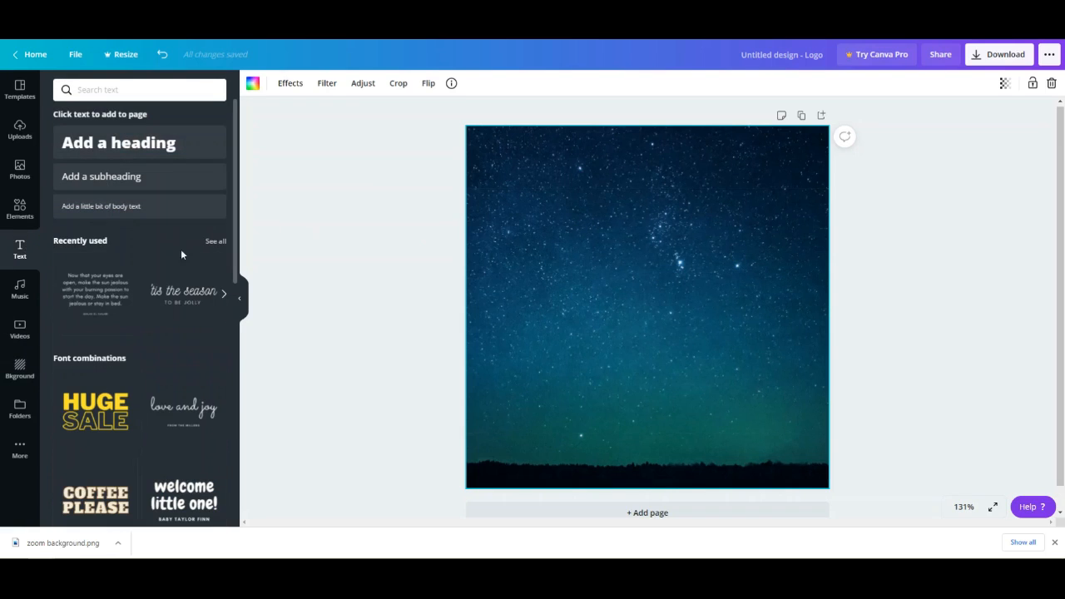
scroll(204, 357, "down", 1)
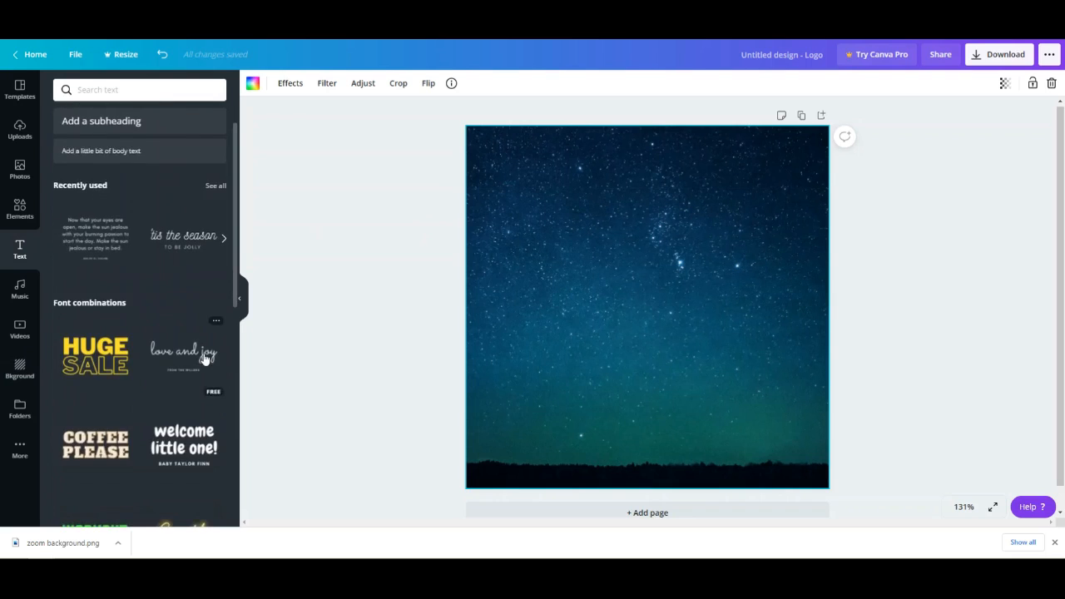
scroll(203, 352, "down", 1)
left_click(93, 308)
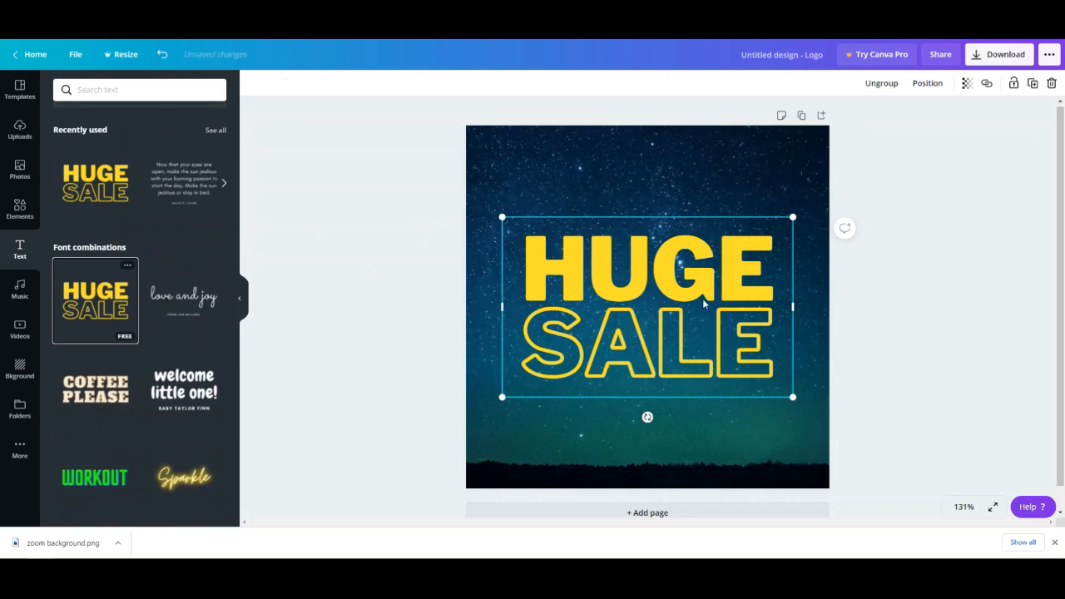
Try replacing the word HUGE in the yellow text with a surname in capitals
left_click(668, 300)
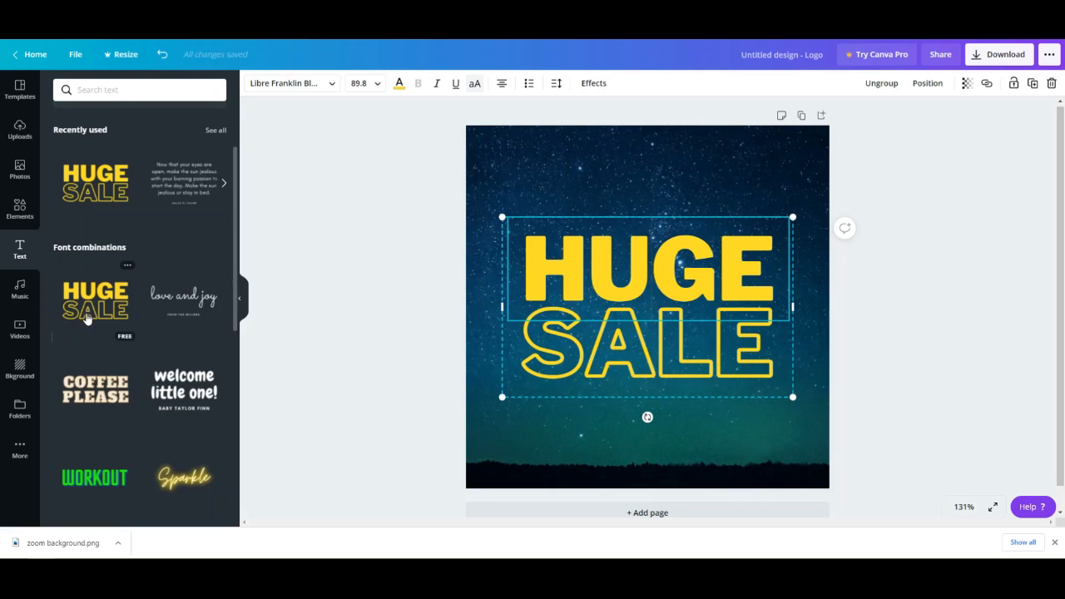
scroll(170, 395, "down", 2)
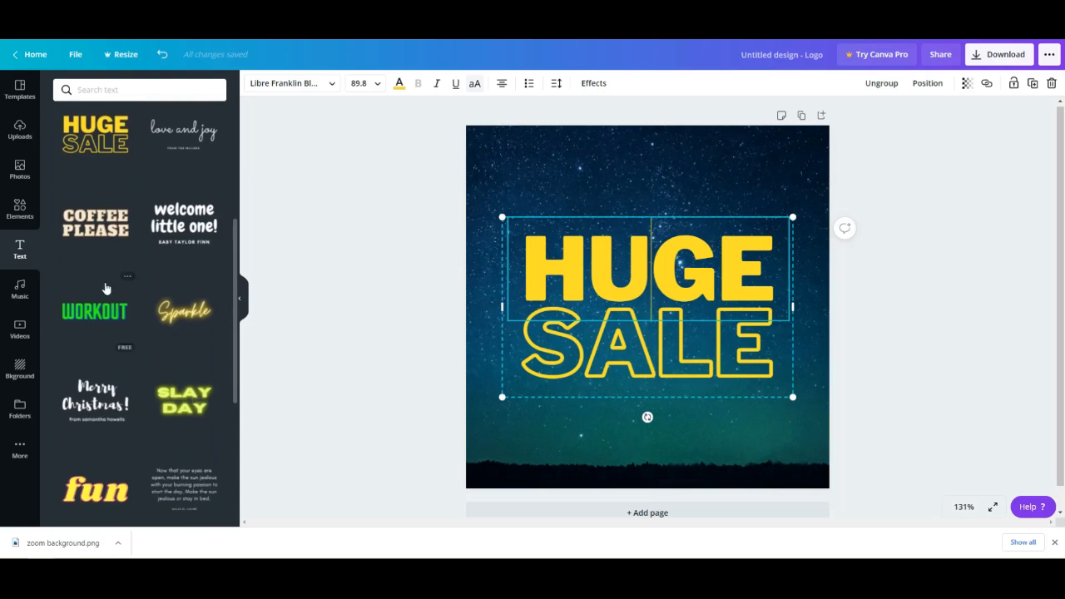
scroll(116, 445, "down", 2)
scroll(106, 433, "up", 4)
scroll(108, 420, "up", 3)
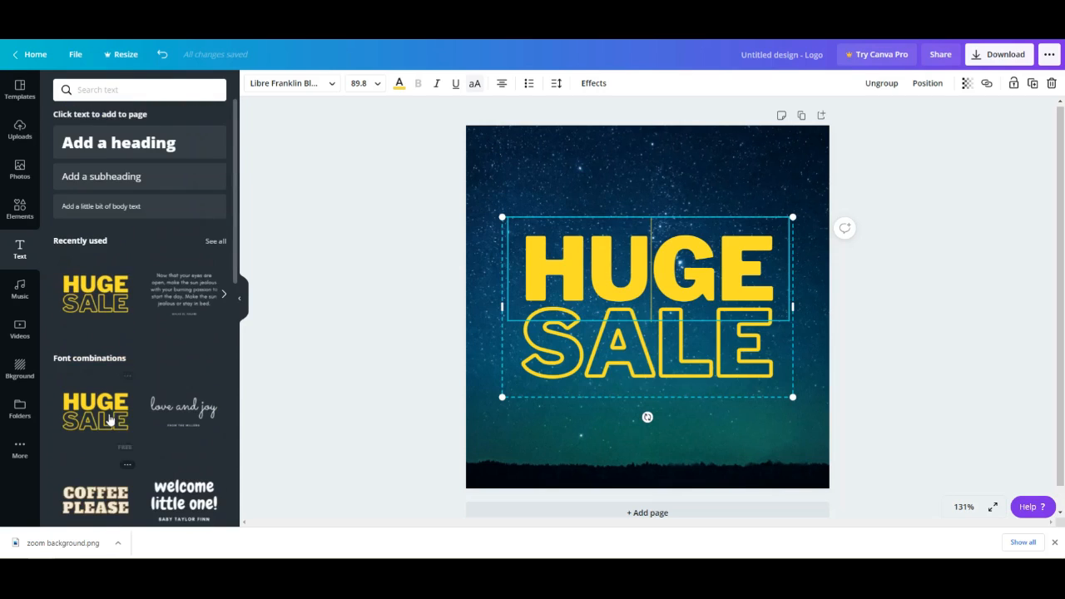
scroll(116, 412, "down", 1)
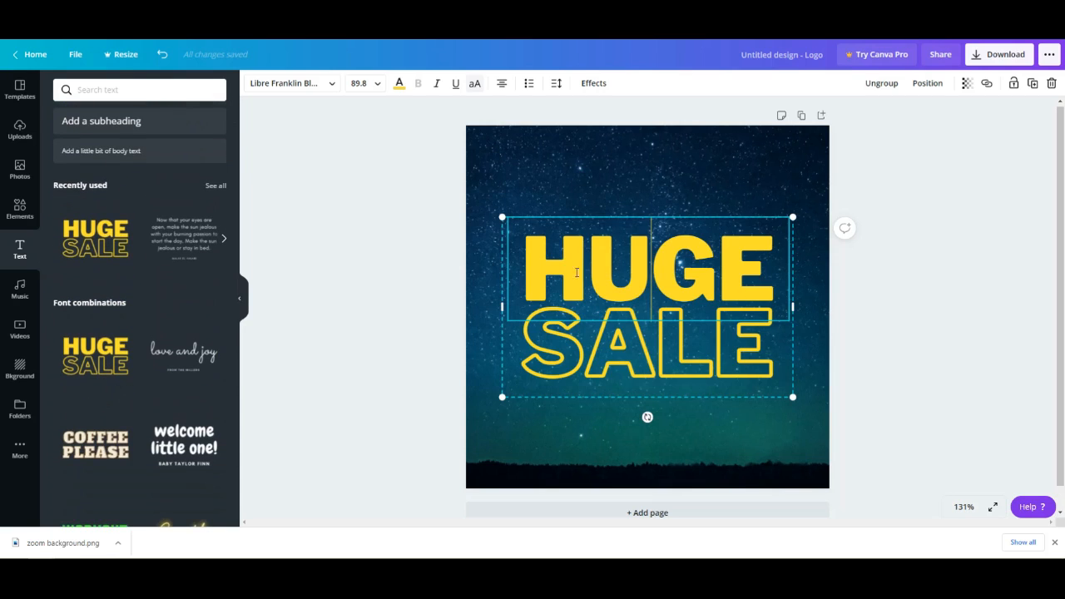
left_click(776, 269)
key("BackSpace")
key("BackSpace")
key("BackSpace")
key("BackSpace")
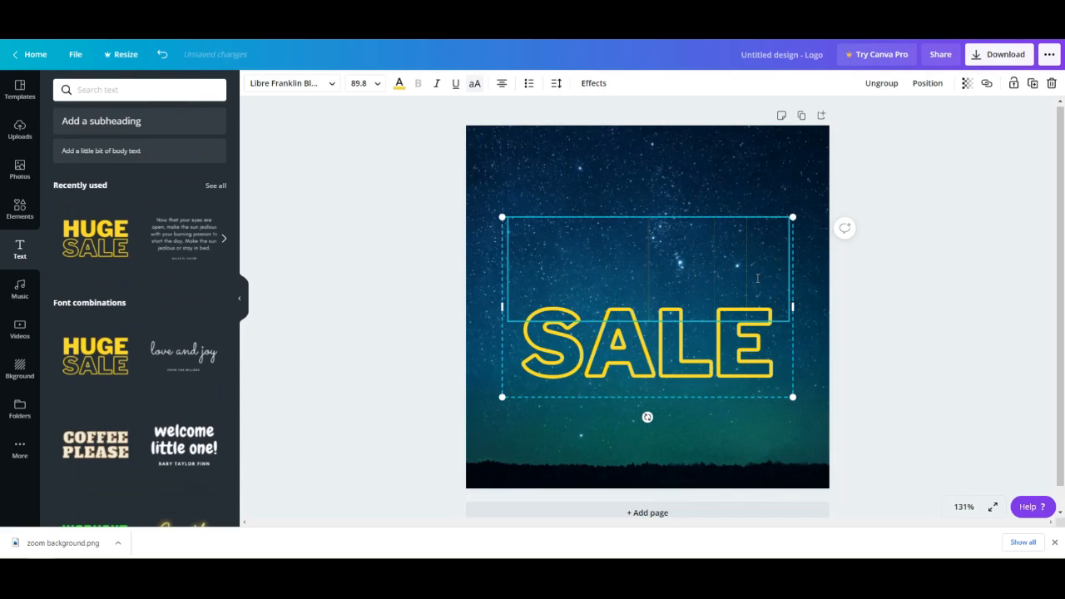
type("CHAVEZ")
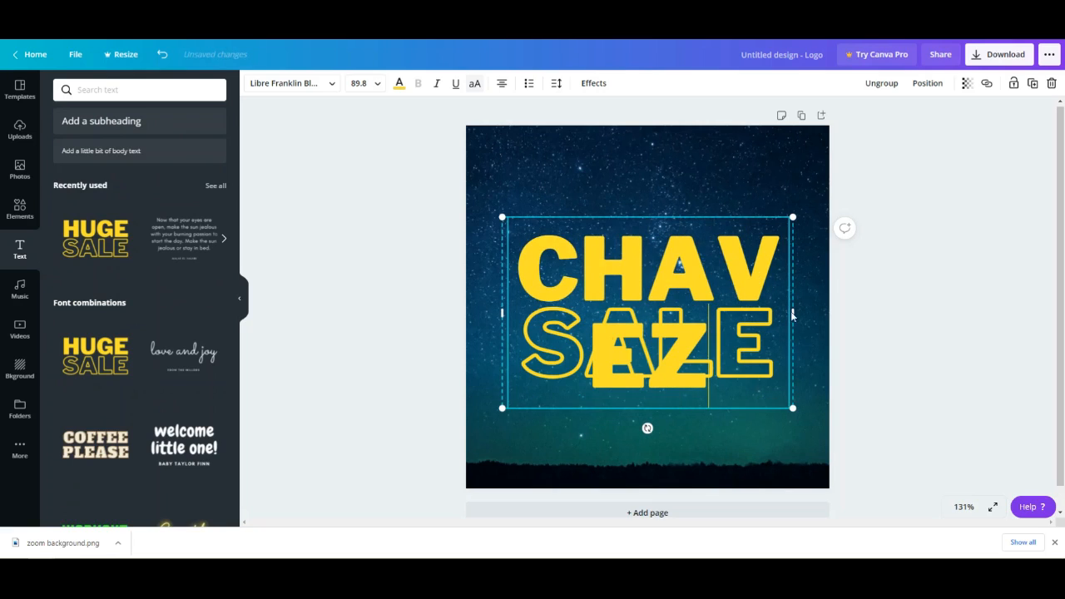
Widen the yellow text group on both sides to nearly the page width and change its upper line to MC
left_click_drag(792, 313, 825, 312)
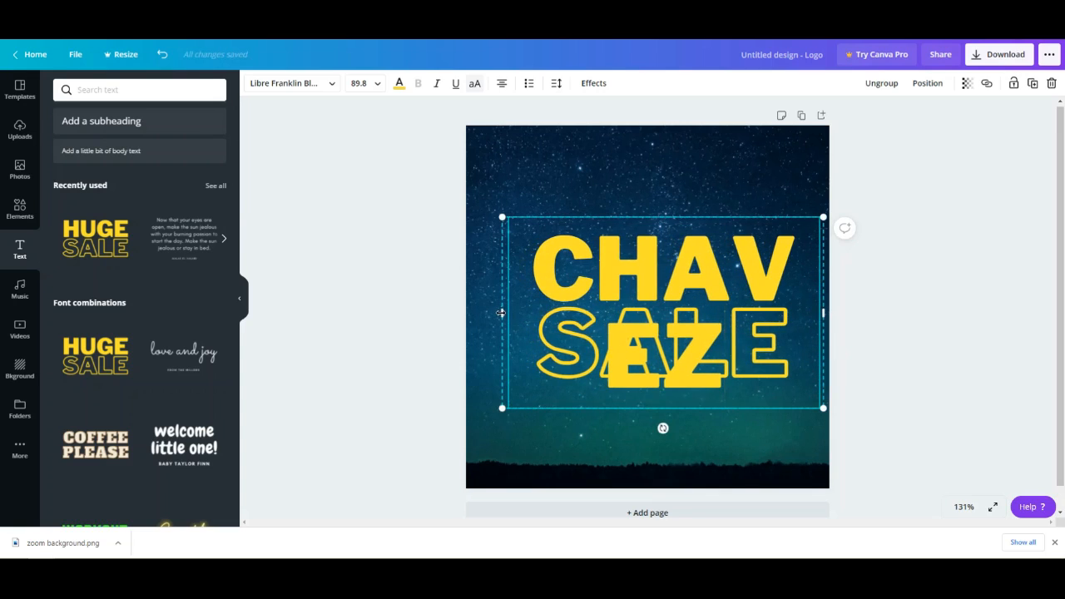
left_click_drag(500, 313, 478, 311)
key("ctrl+a")
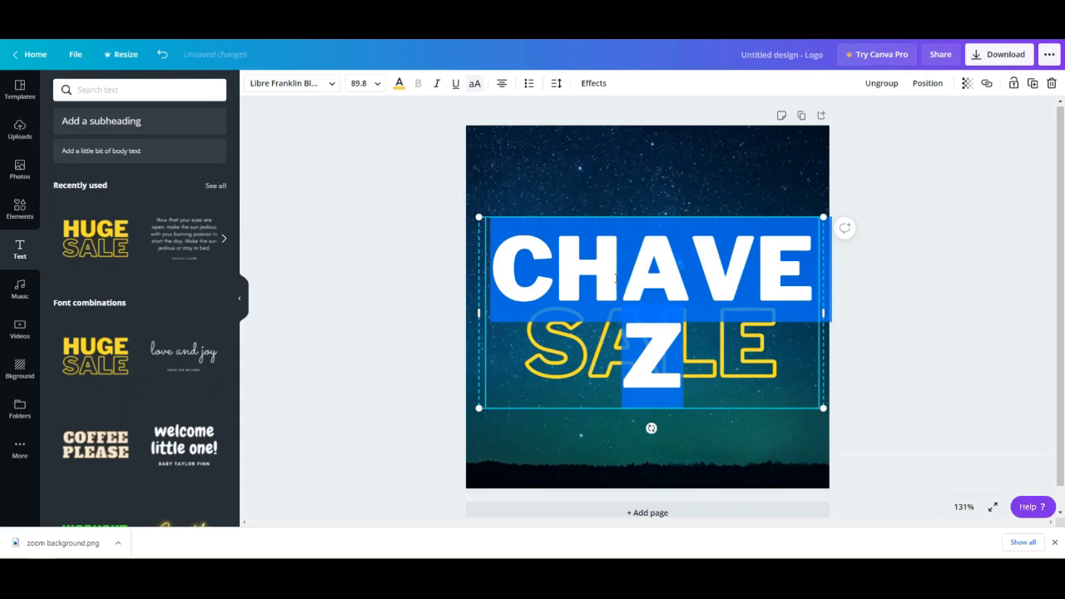
type("MC")
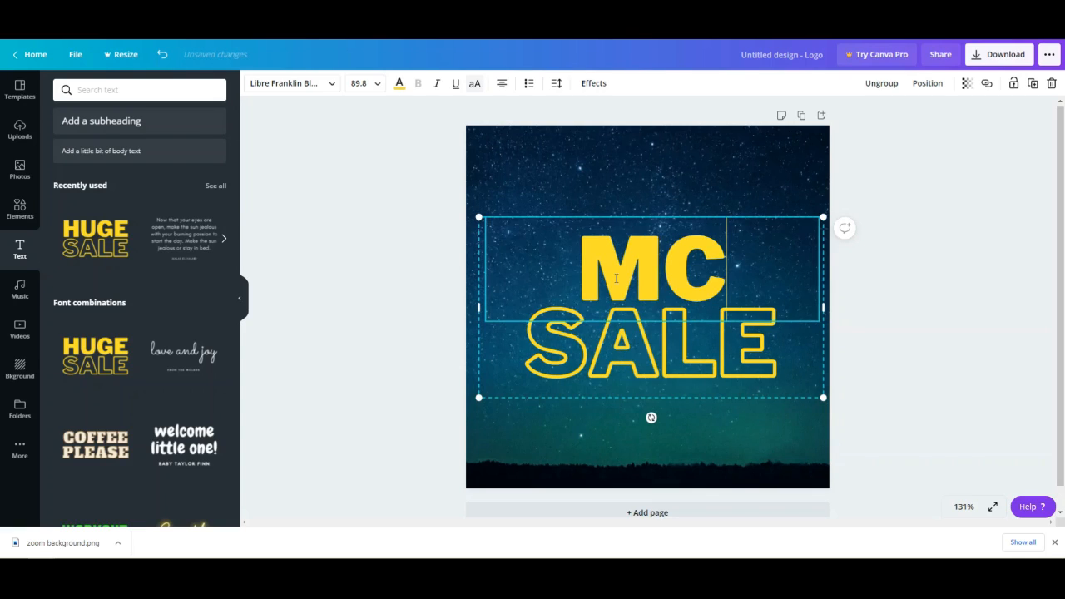
Replace the outlined word SALE with INC and deselect the text group
left_click(685, 349)
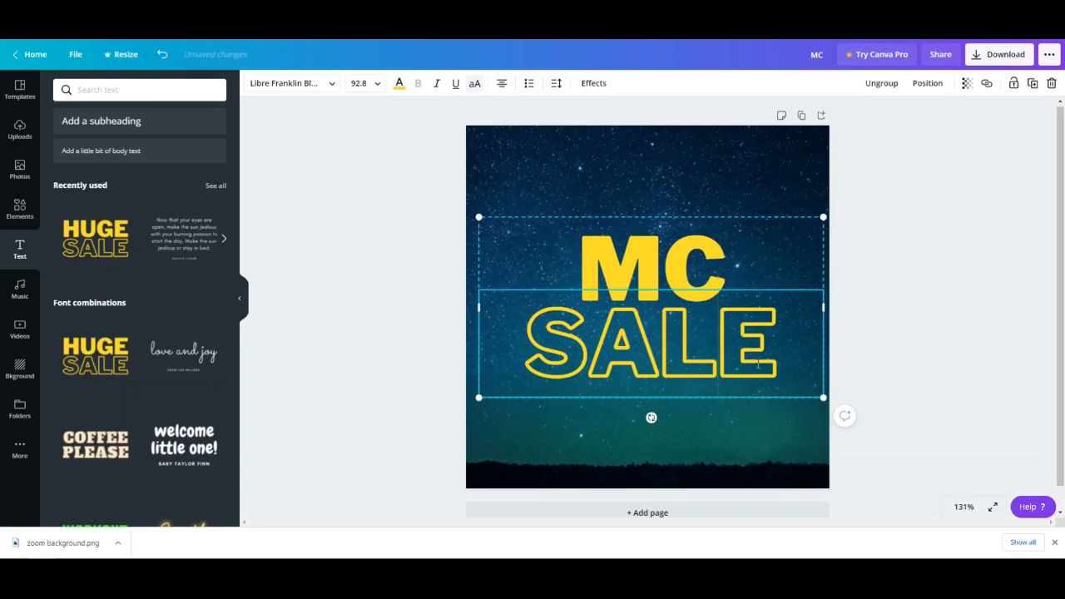
left_click_drag(782, 363, 557, 353)
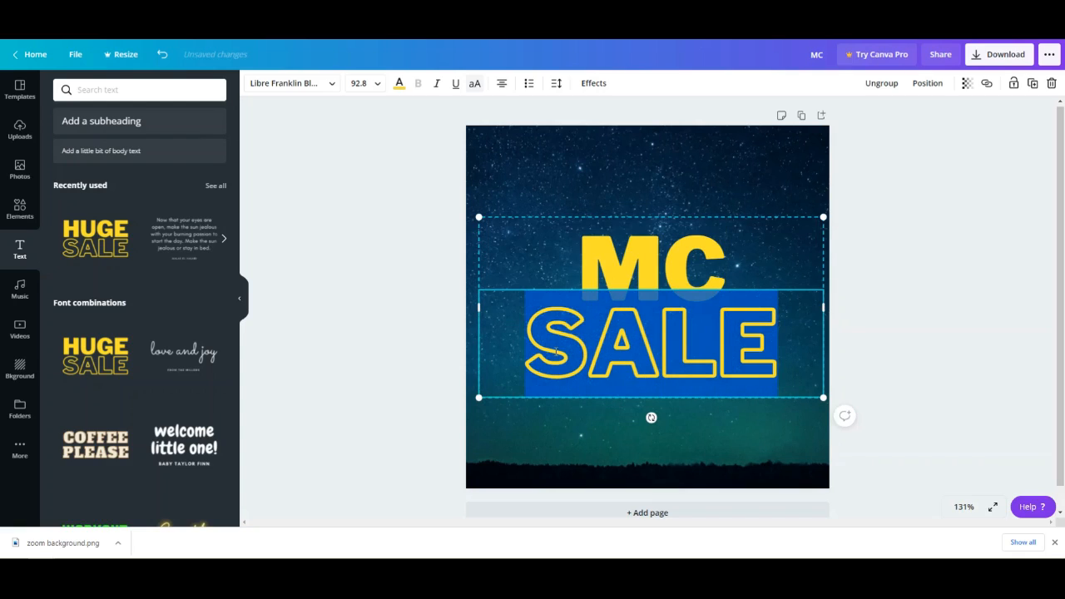
type("INC")
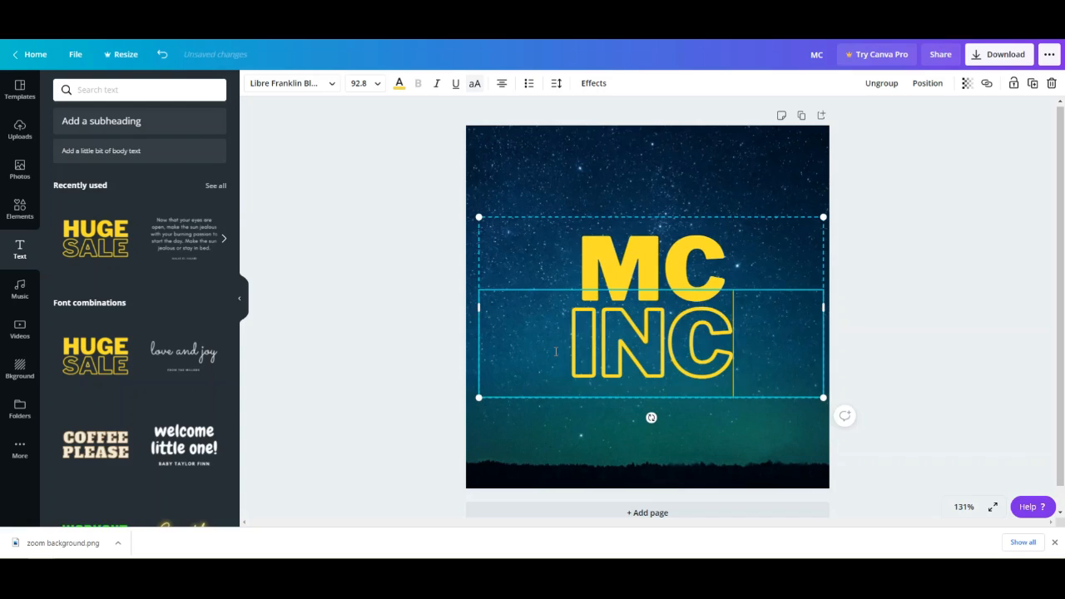
left_click(919, 308)
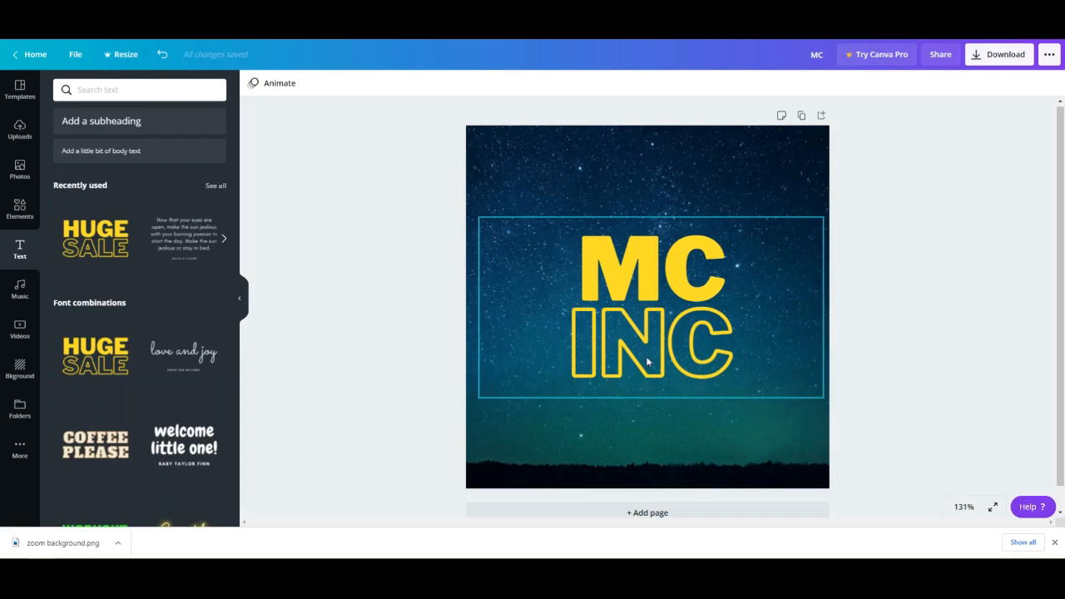
Add a subheading text box and place it below the word INC
scroll(98, 399, "down", 5)
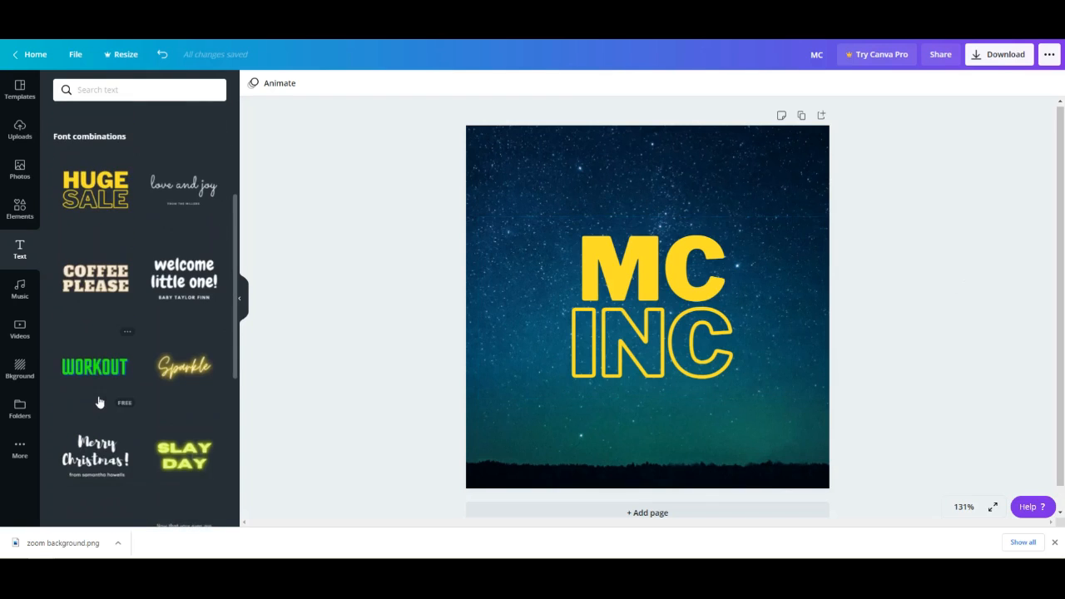
scroll(95, 404, "down", 3)
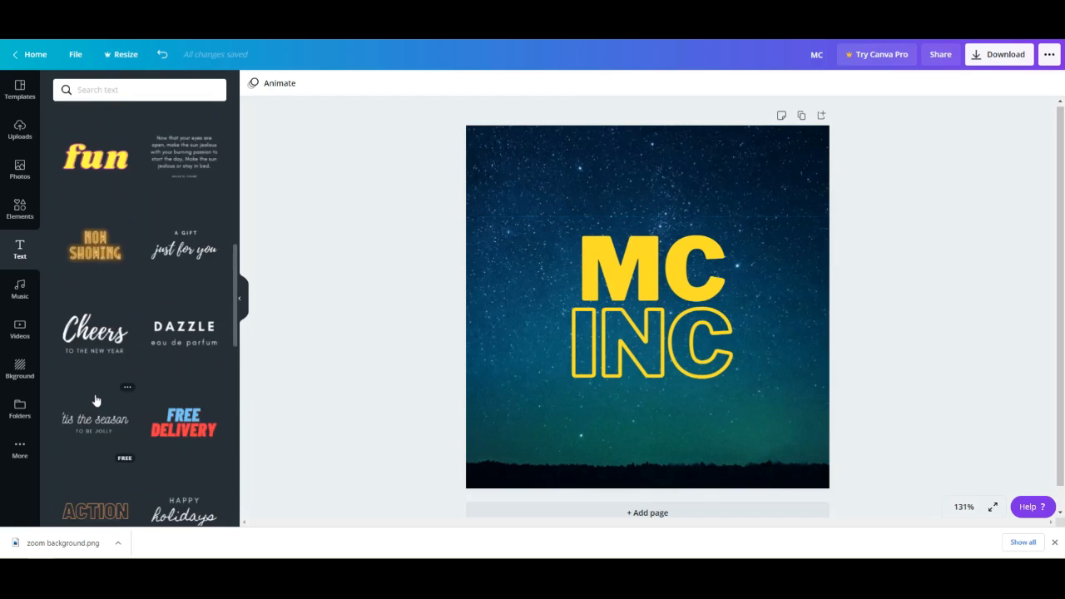
scroll(95, 399, "up", 7)
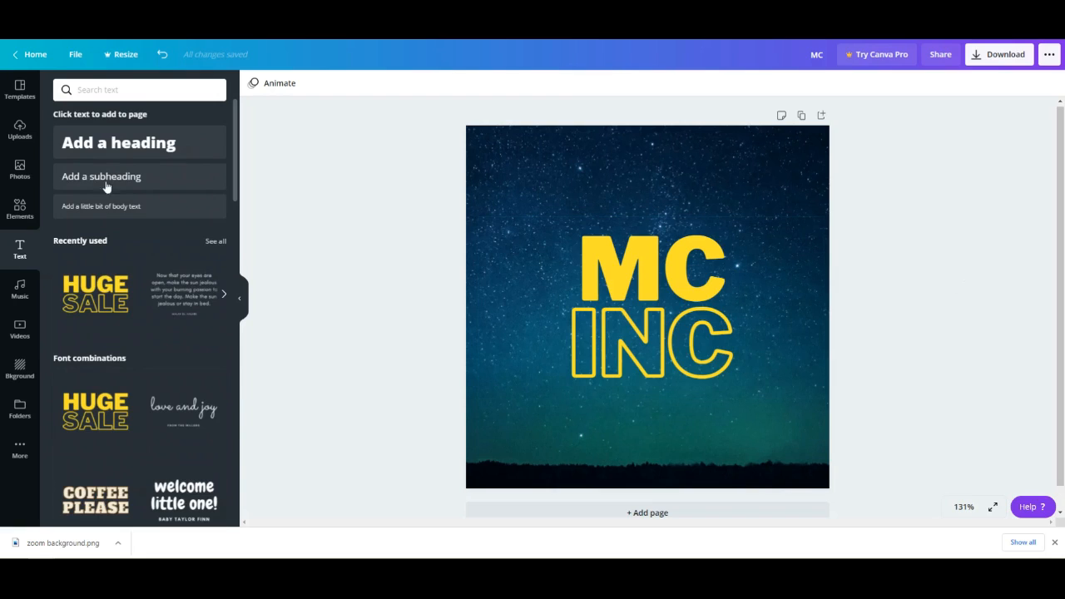
left_click(132, 178)
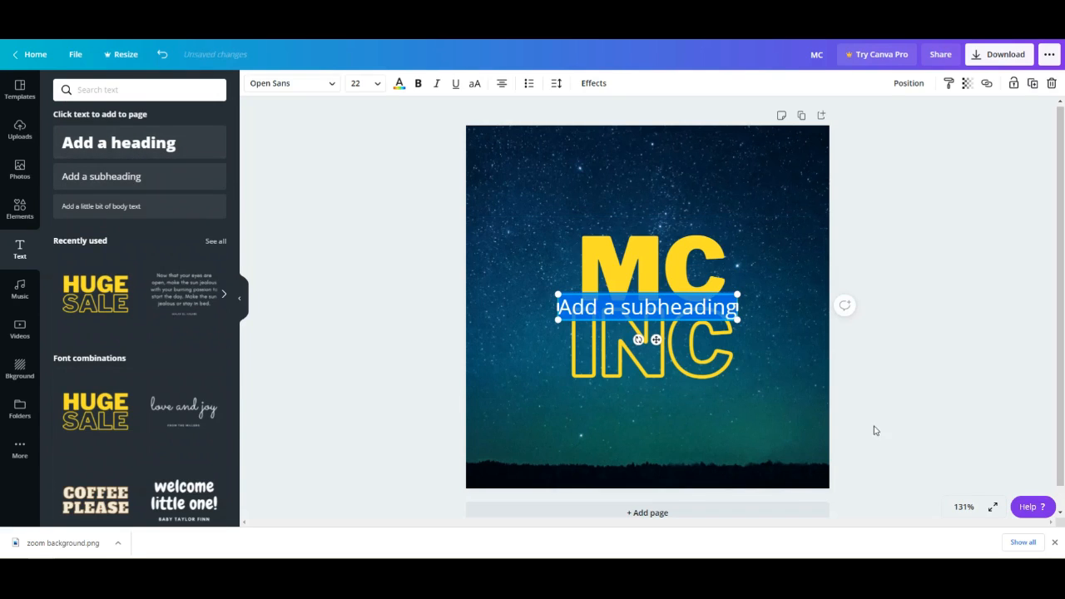
left_click_drag(648, 296, 651, 386)
Move the MC INC text group slightly higher and centre it on the page, with the subheading centred close beneath it
left_click_drag(698, 314, 690, 285)
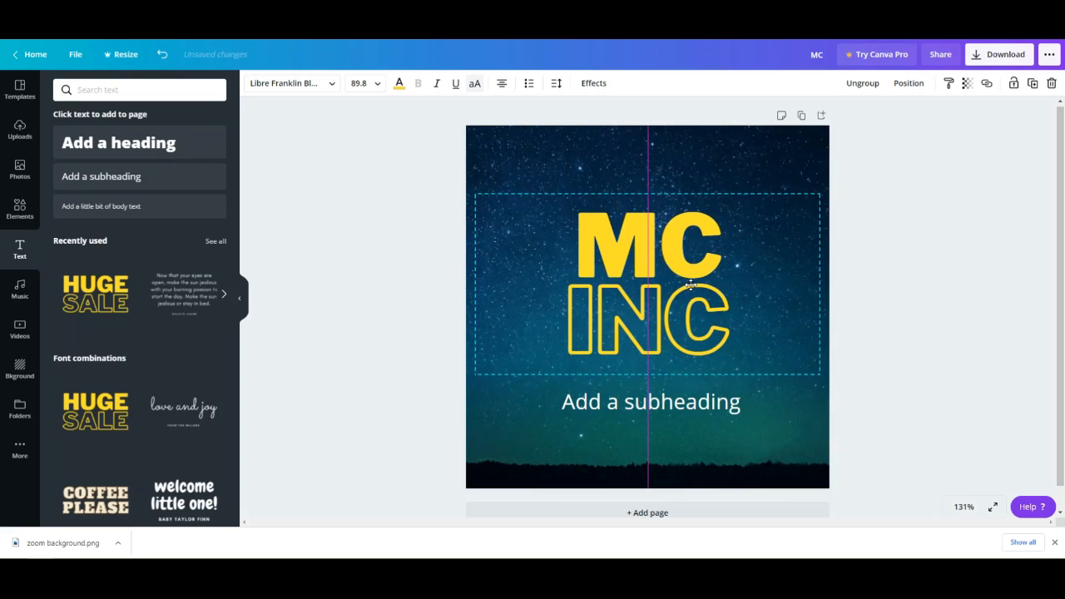
left_click_drag(691, 284, 691, 280)
left_click_drag(691, 404, 689, 384)
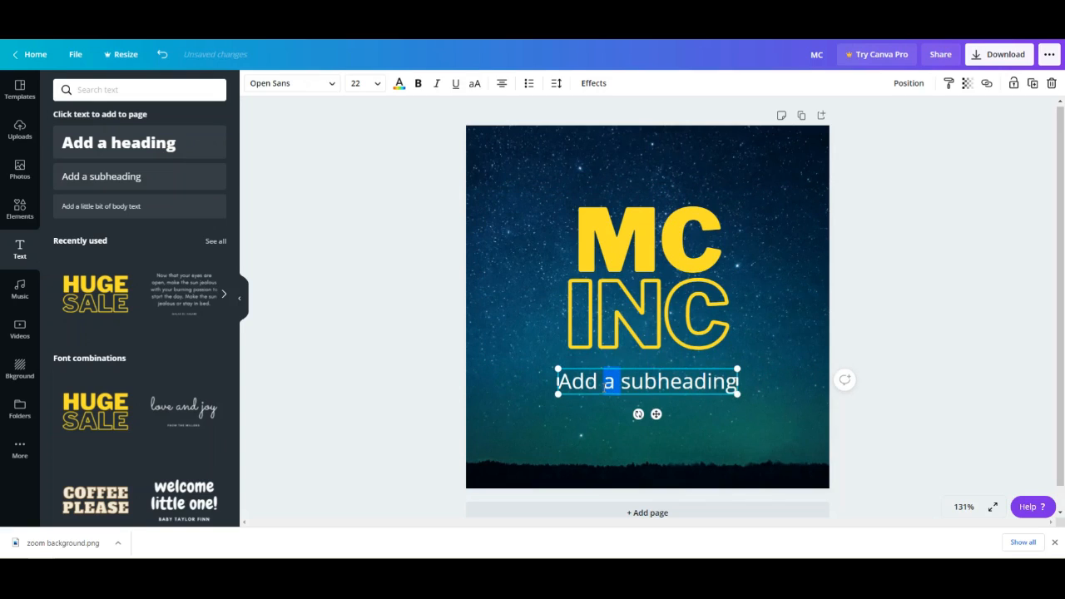
Replace the subheading's placeholder text with "Technology Masters" and leave text editing
triple_click(605, 390)
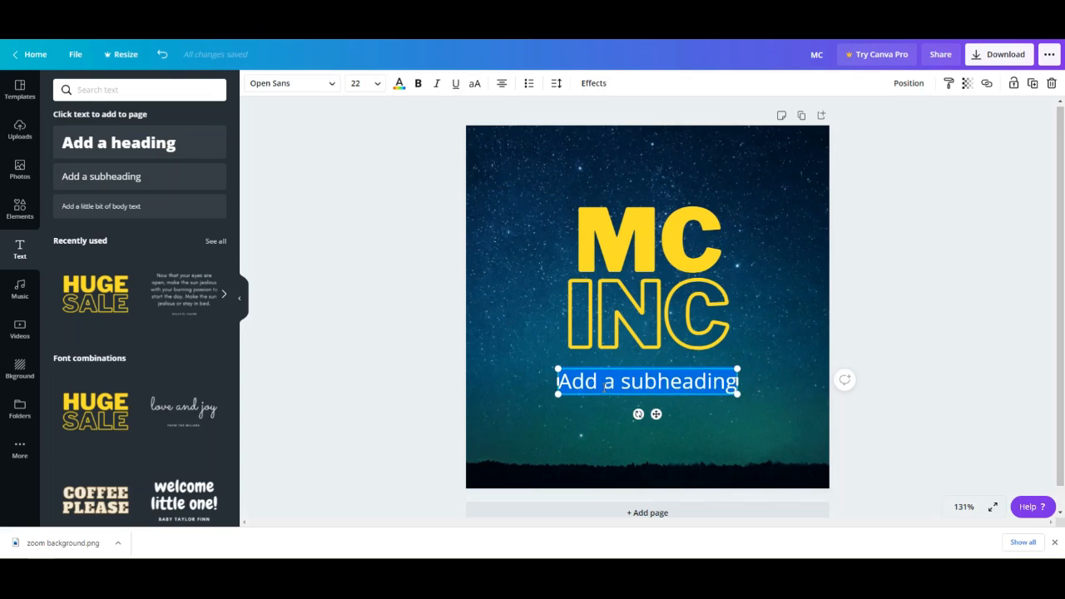
key("BackSpace")
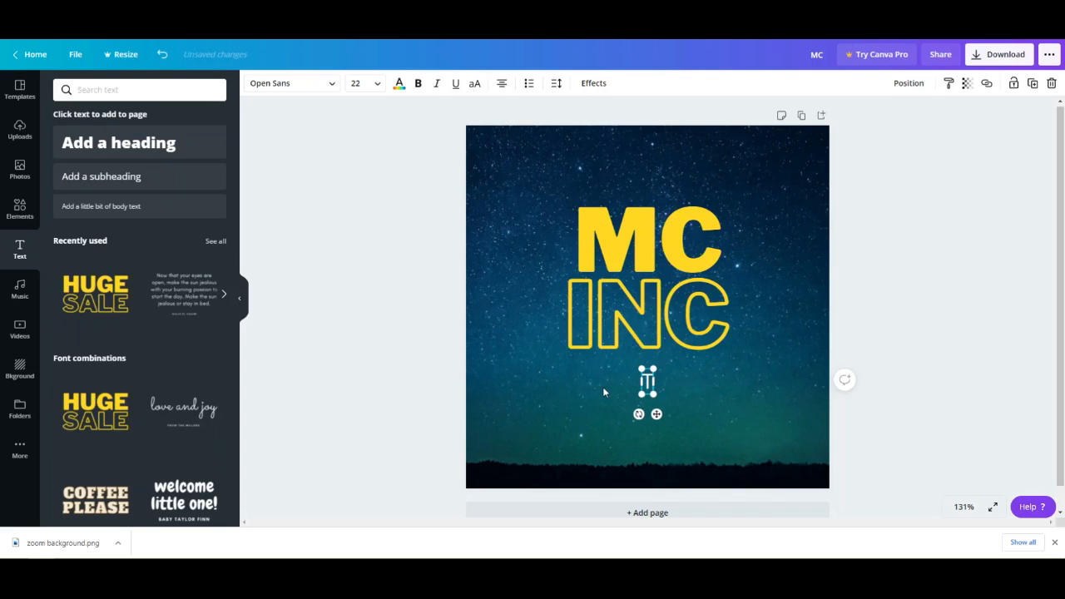
type("Techno")
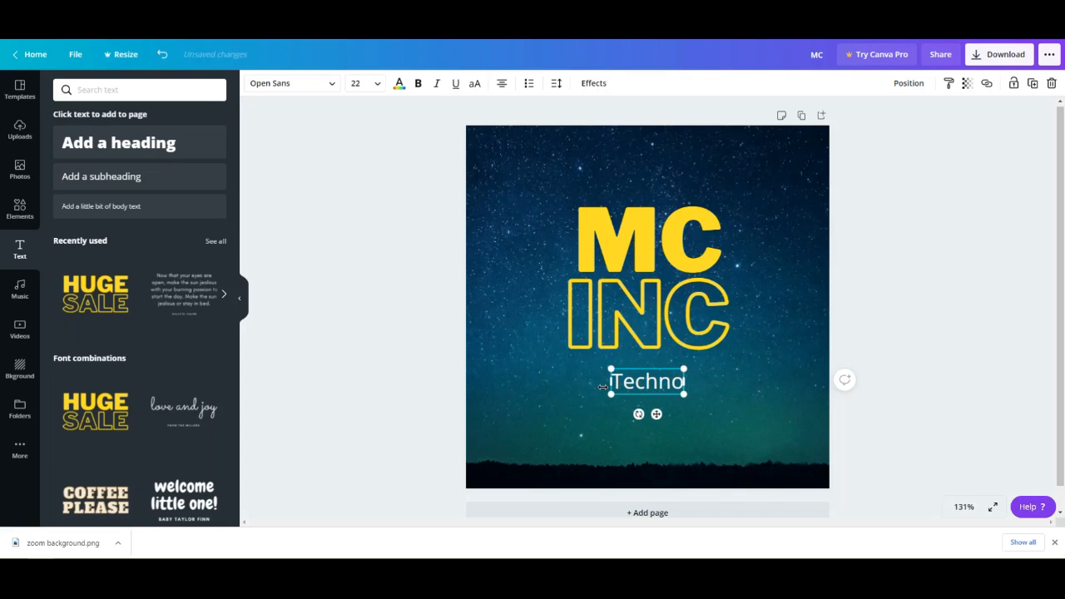
type("logy")
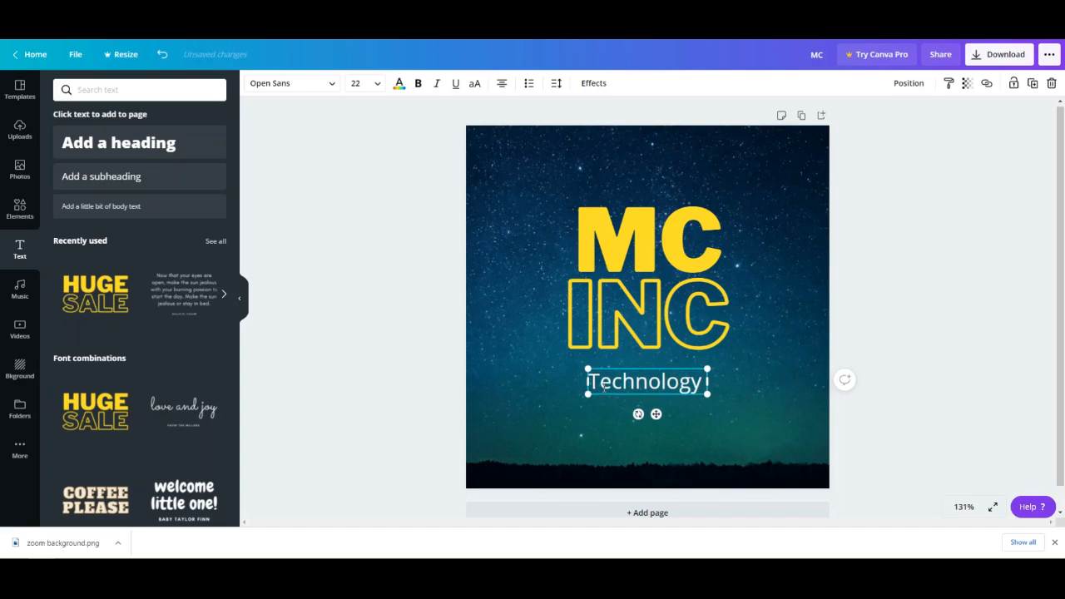
type(" Masters")
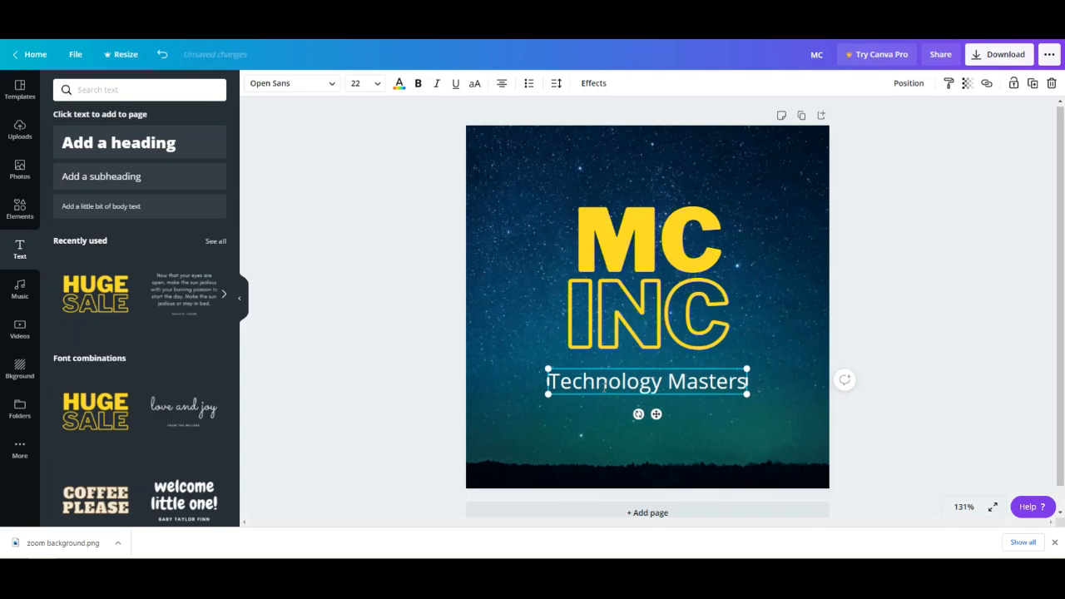
left_click(760, 422)
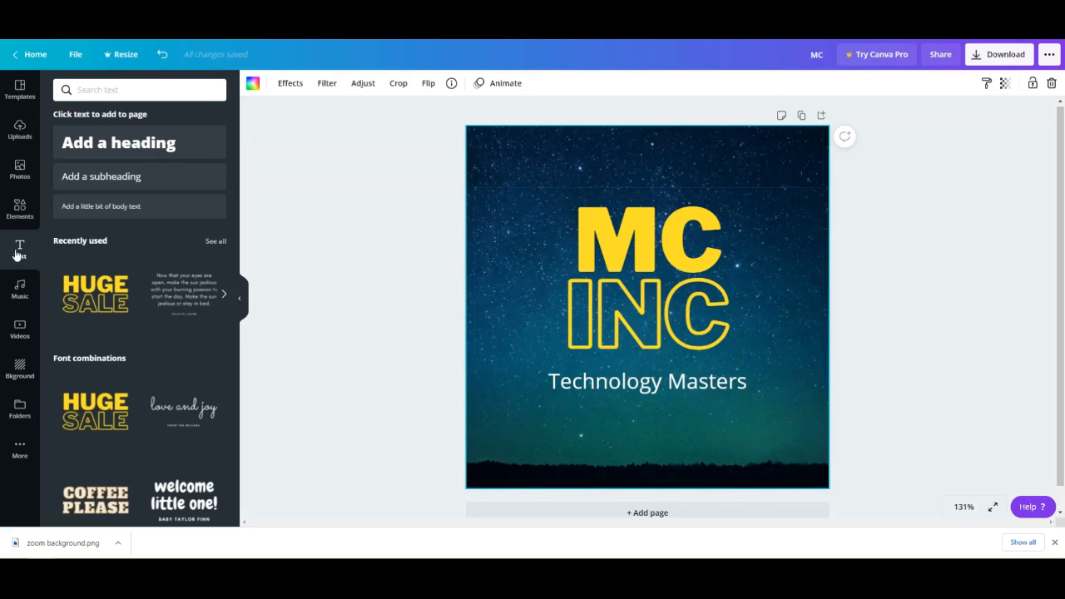
Search the graphic elements library for "tech"
left_click(20, 209)
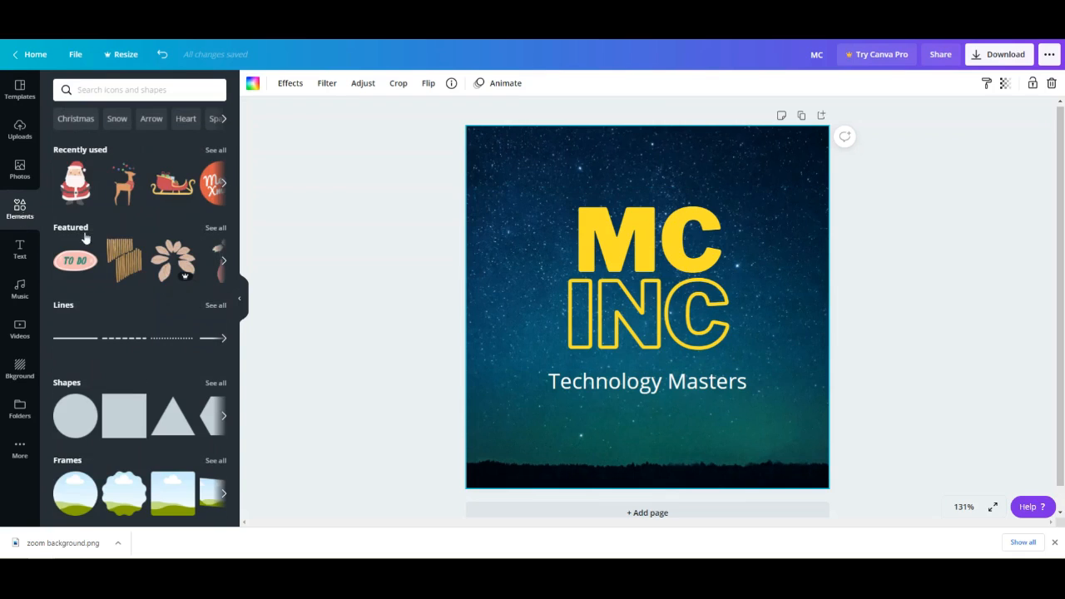
left_click(105, 92)
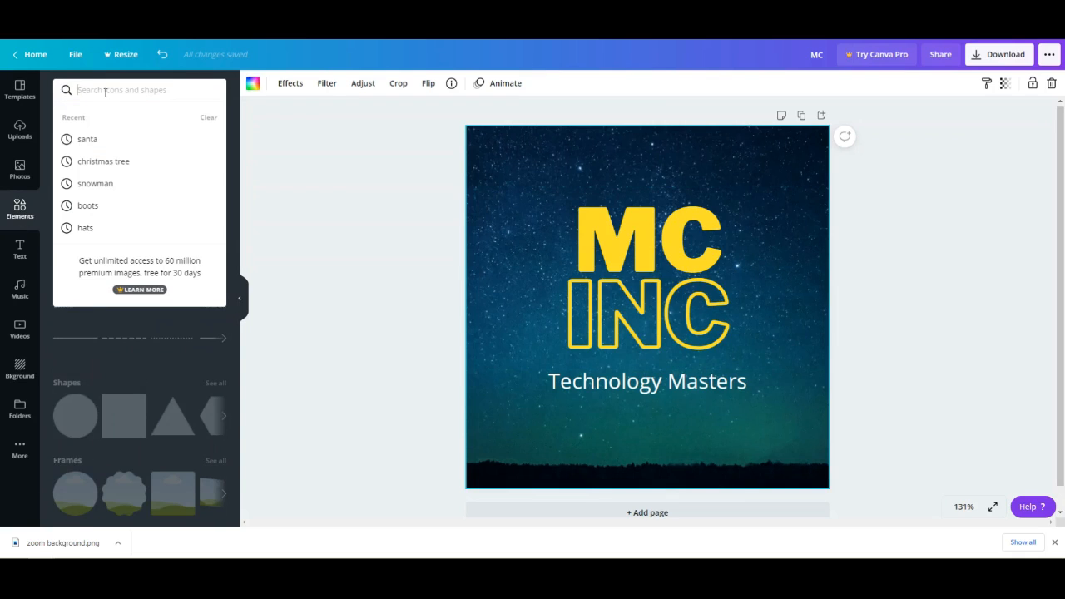
type("tech")
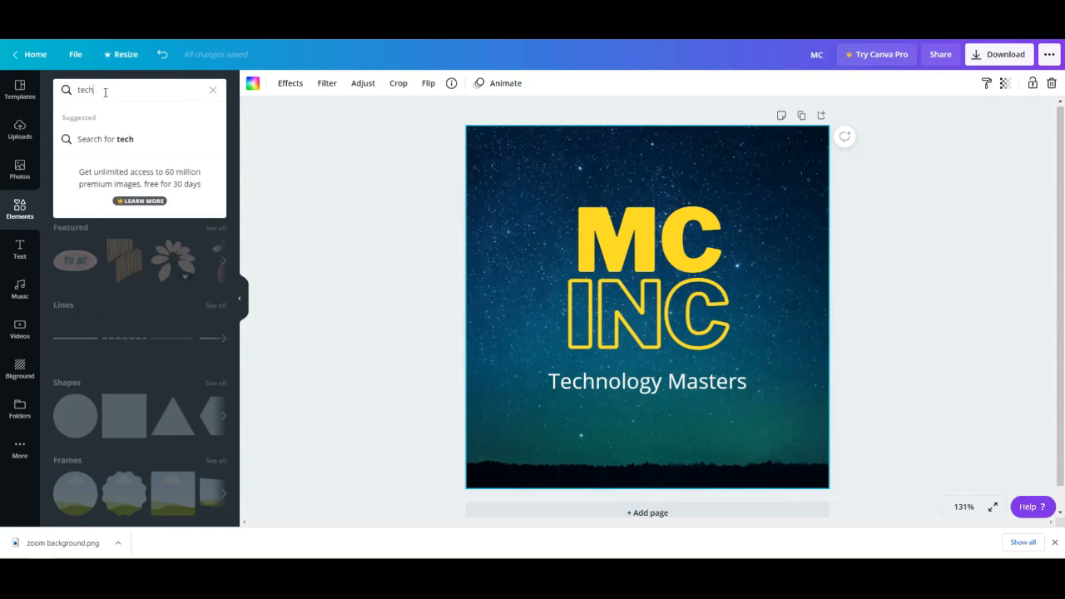
key("Return")
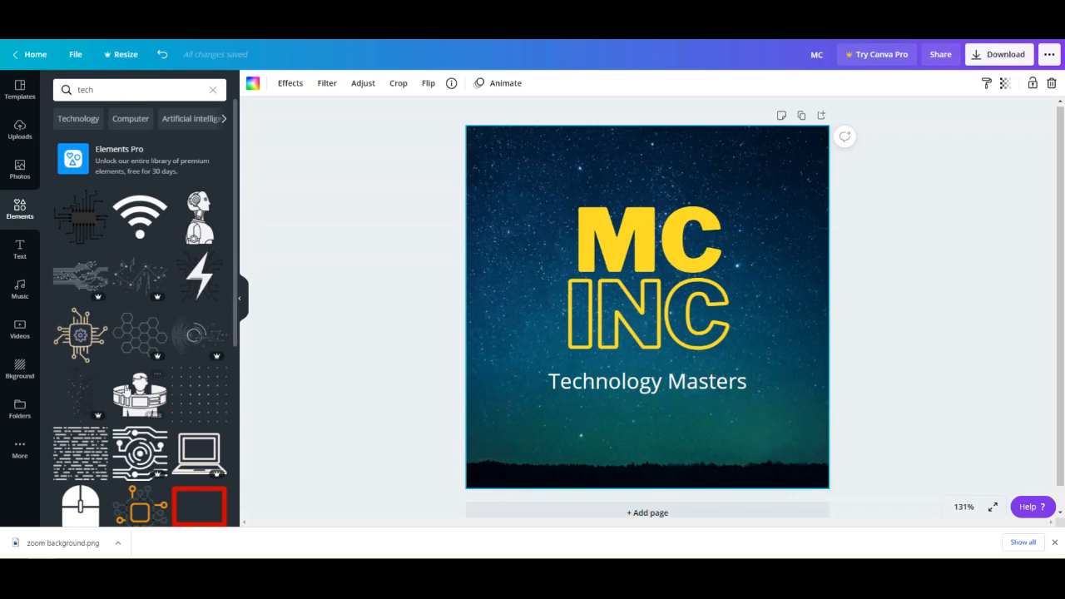
Add the free orange-and-grey circuit chip graphic, shrink it to about half size and place it in the design's upper-right corner
scroll(151, 391, "down", 3)
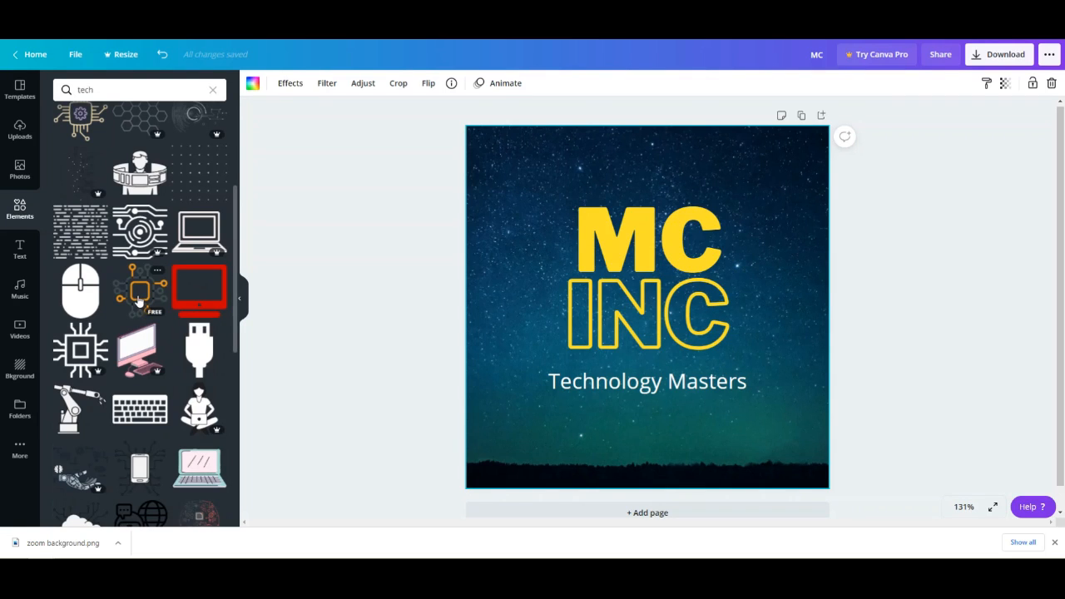
left_click(138, 301)
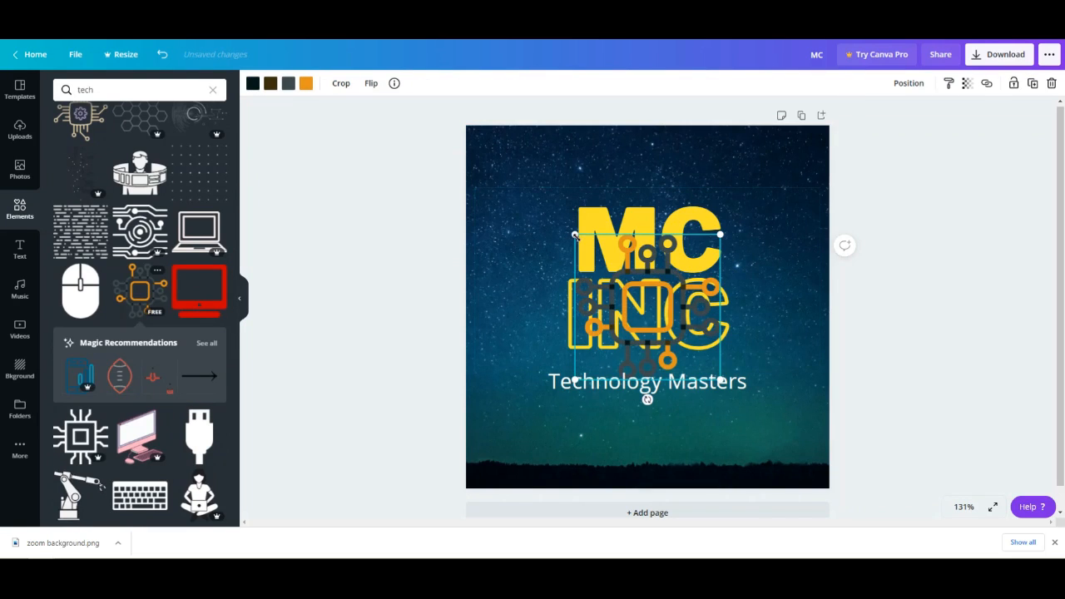
left_click_drag(574, 234, 641, 302)
left_click_drag(682, 347, 770, 168)
left_click(885, 229)
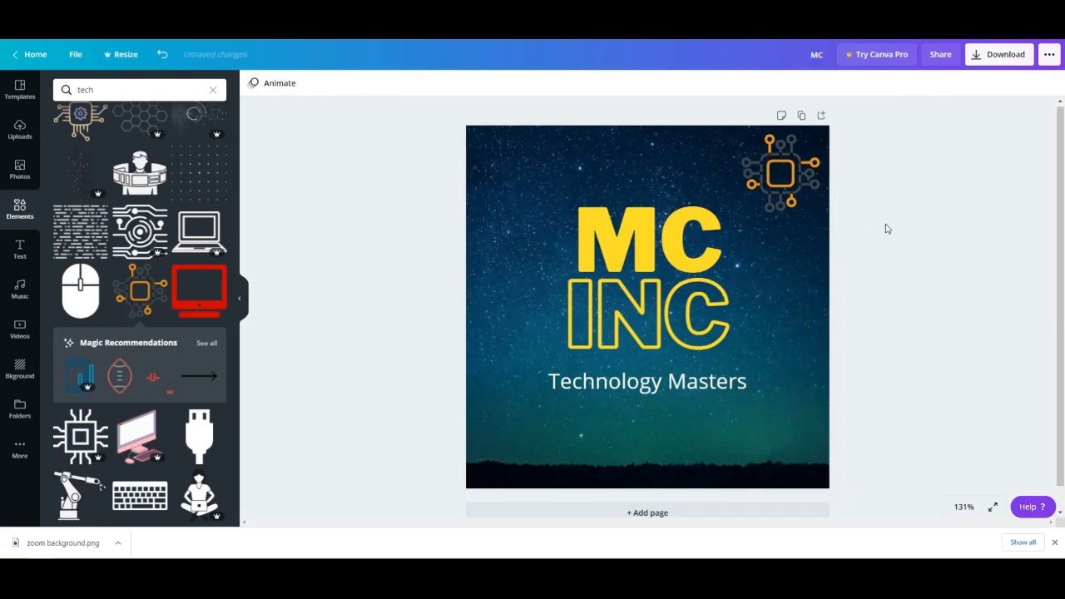
Add the free blue wireframe globe graphic, shrink it and place it in the design's lower-left corner
scroll(152, 323, "down", 5)
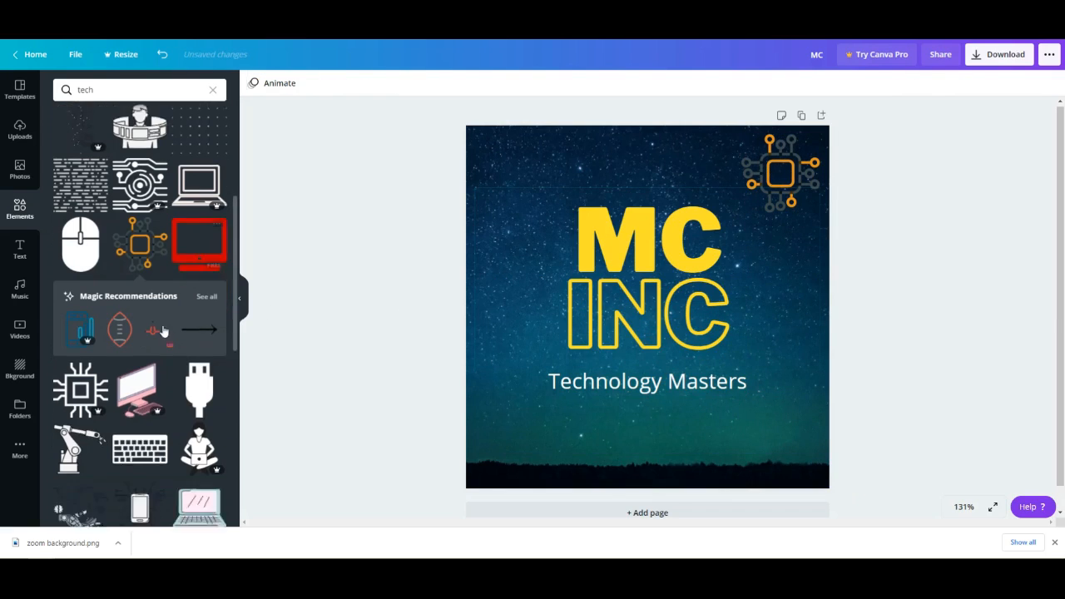
scroll(152, 324, "down", 4)
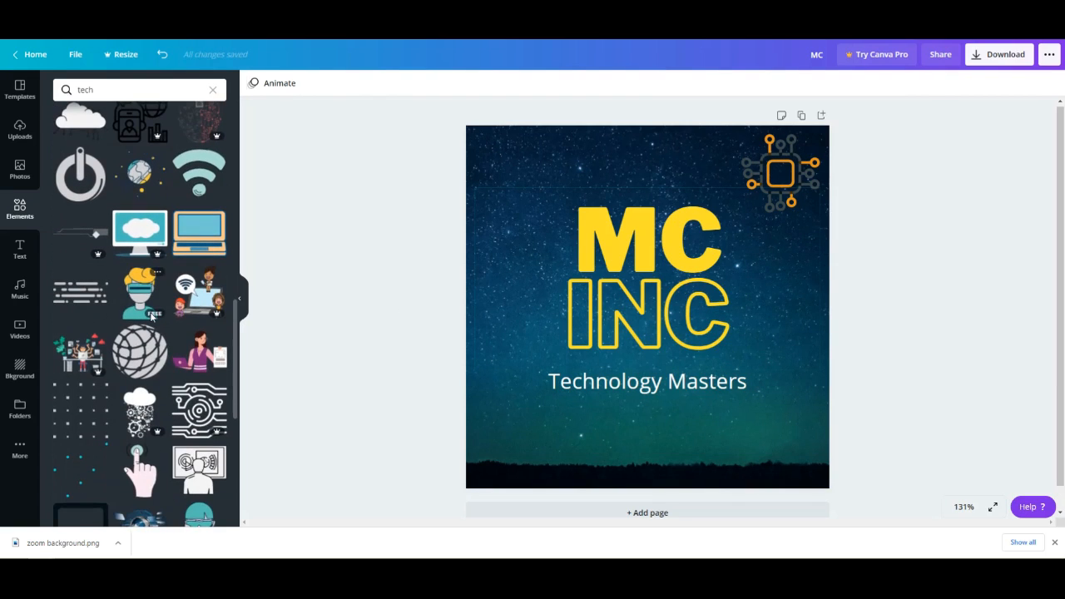
scroll(125, 283, "down", 2)
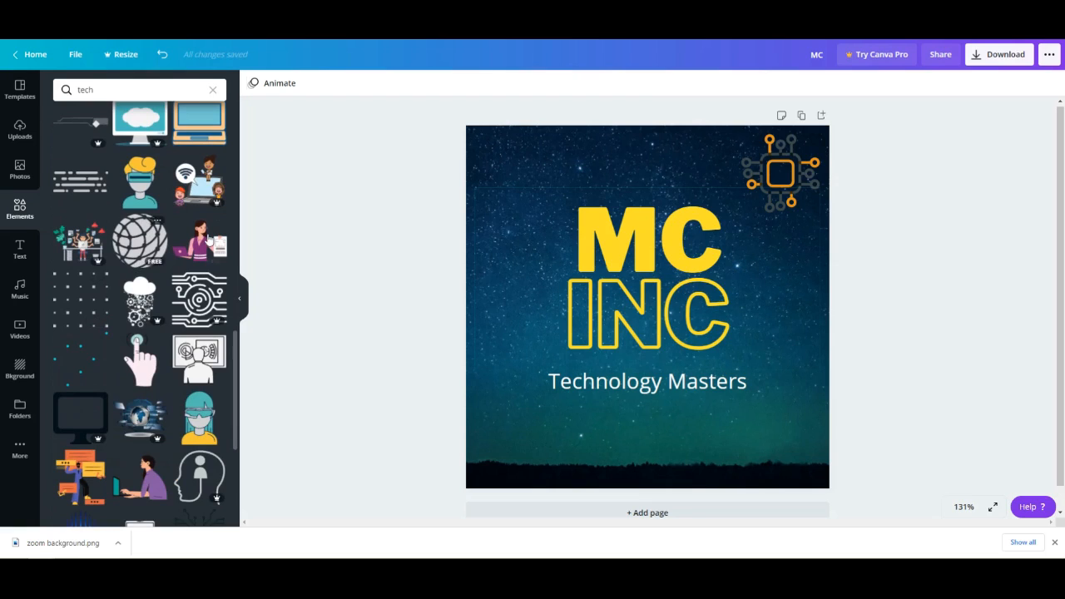
scroll(105, 311, "down", 2)
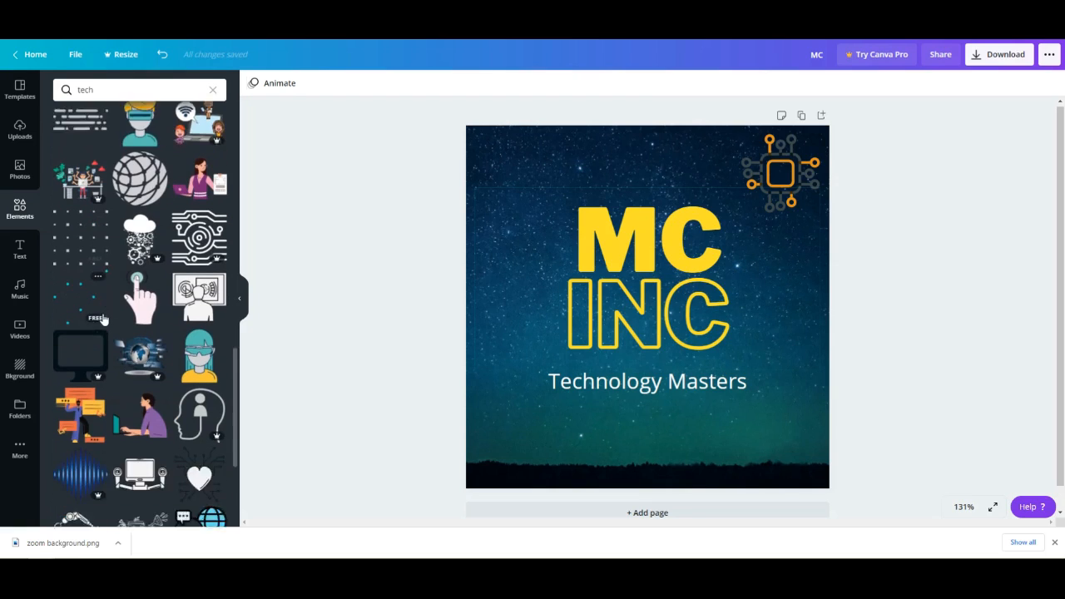
scroll(152, 364, "down", 5)
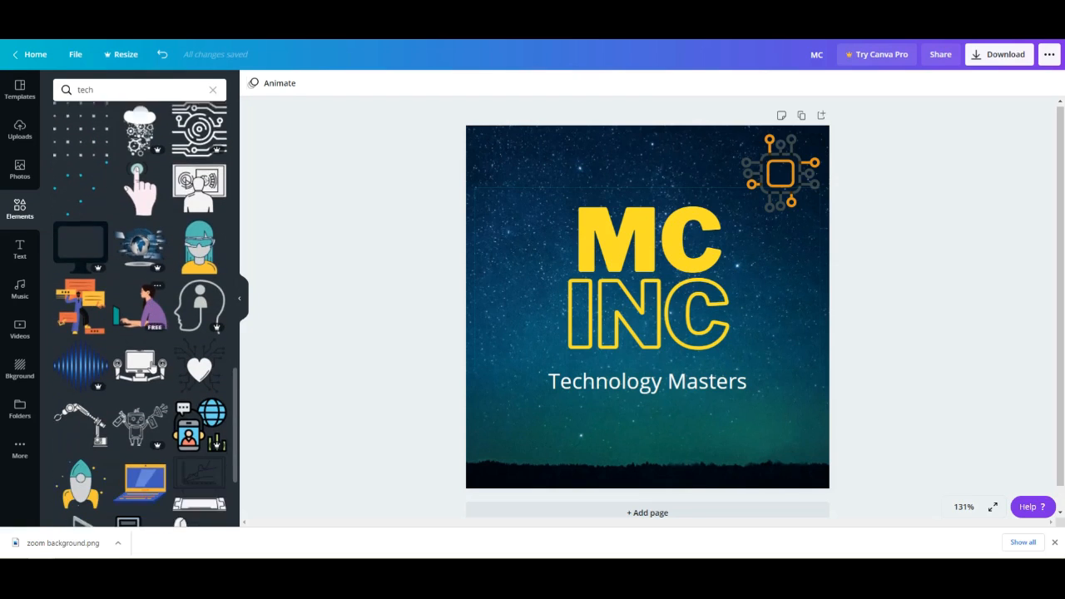
scroll(152, 364, "down", 1)
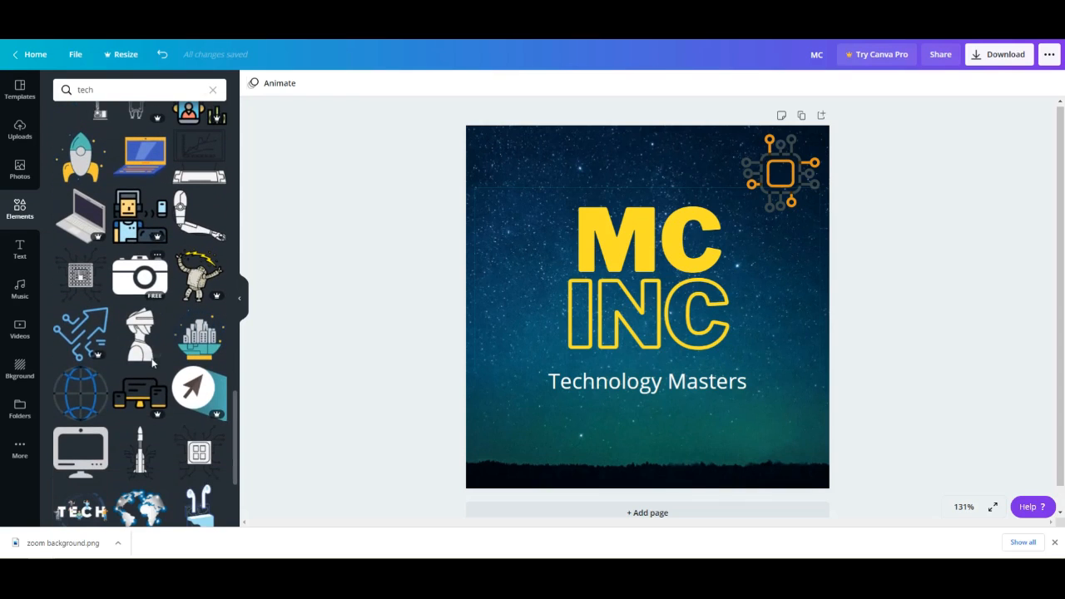
left_click(80, 395)
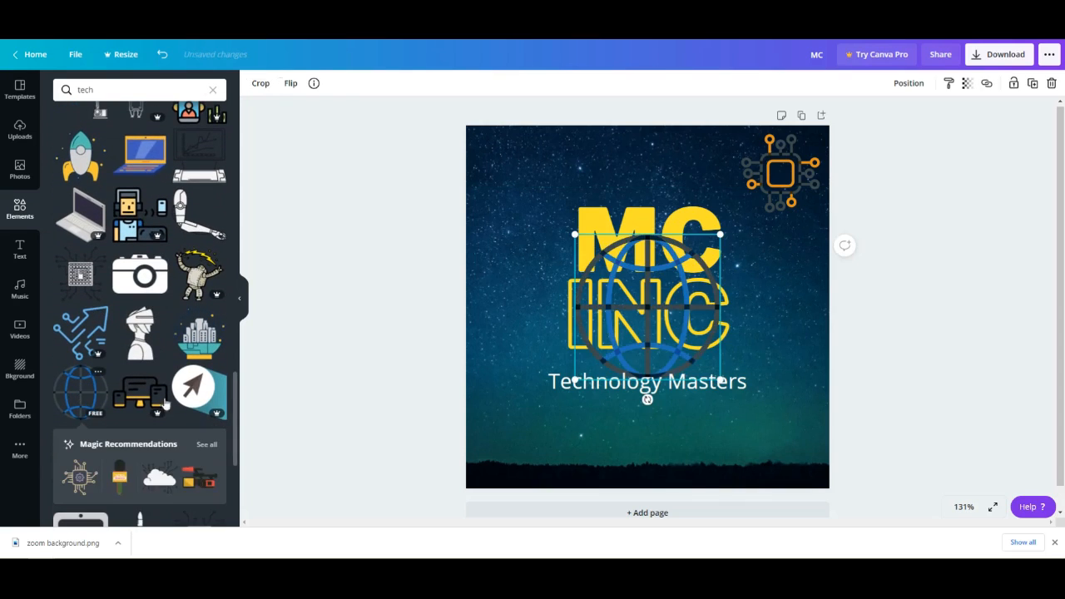
left_click_drag(698, 266, 573, 412)
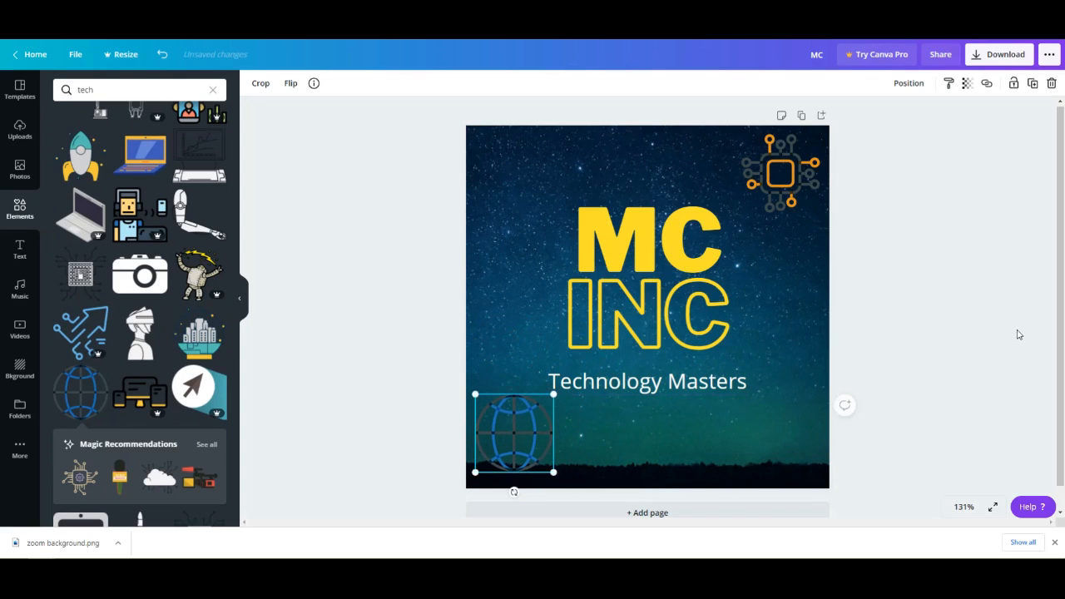
left_click(1019, 335)
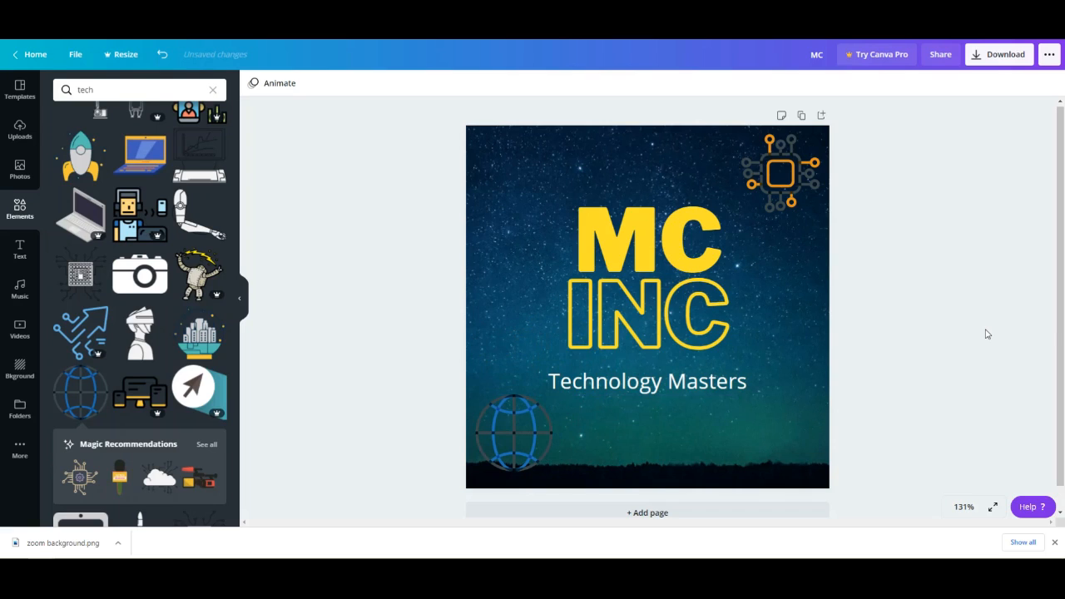
Add the free white shield with circuit lines, shrink it and place it in the design's upper-left corner, aligned with the globe and chip
scroll(159, 349, "down", 3)
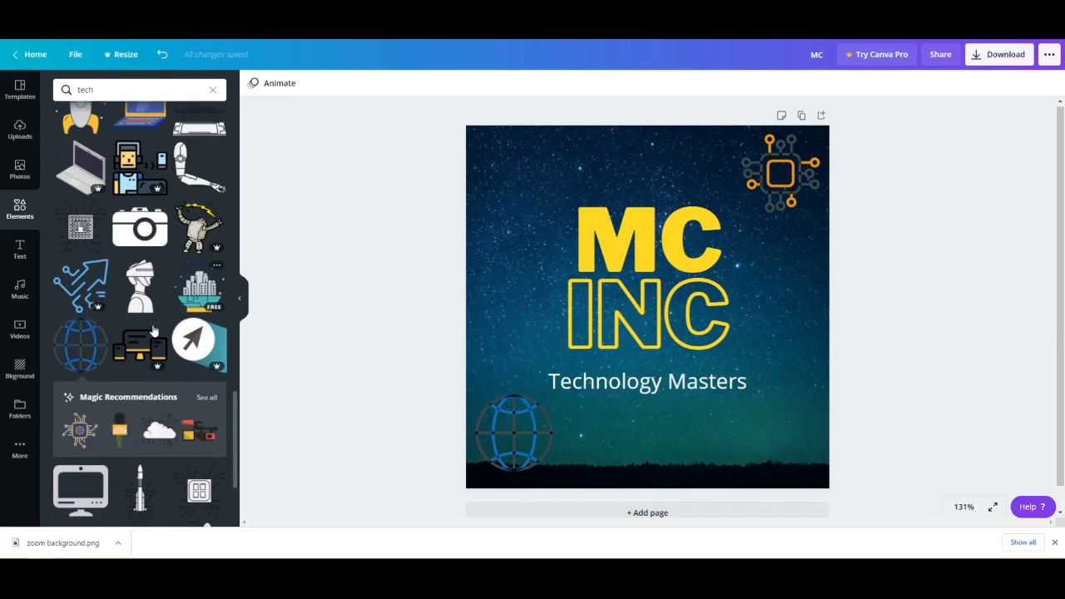
scroll(145, 317, "down", 3)
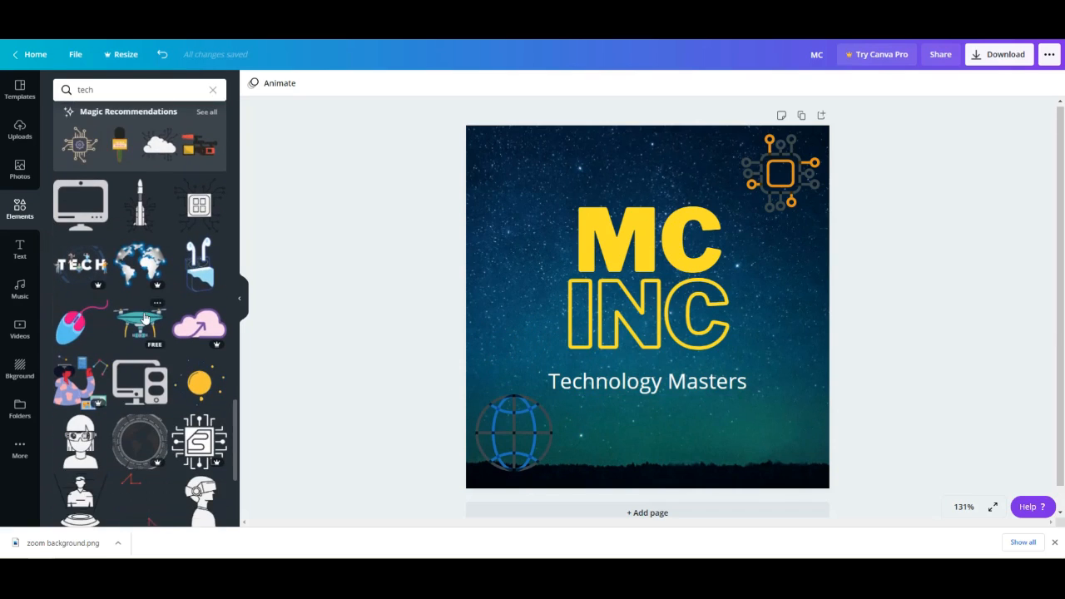
scroll(133, 325, "down", 2)
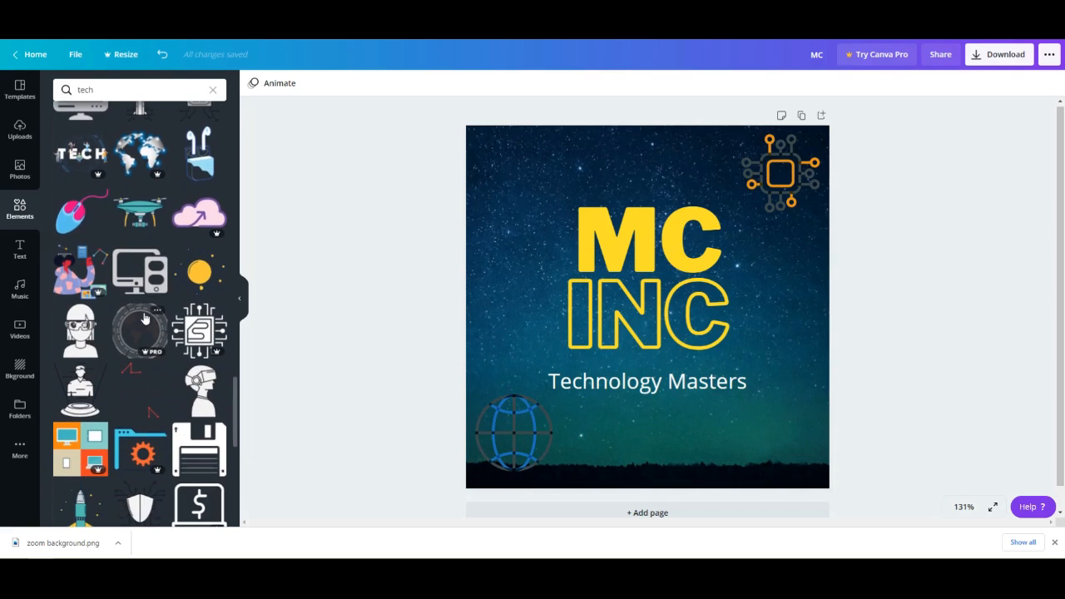
scroll(81, 333, "down", 1)
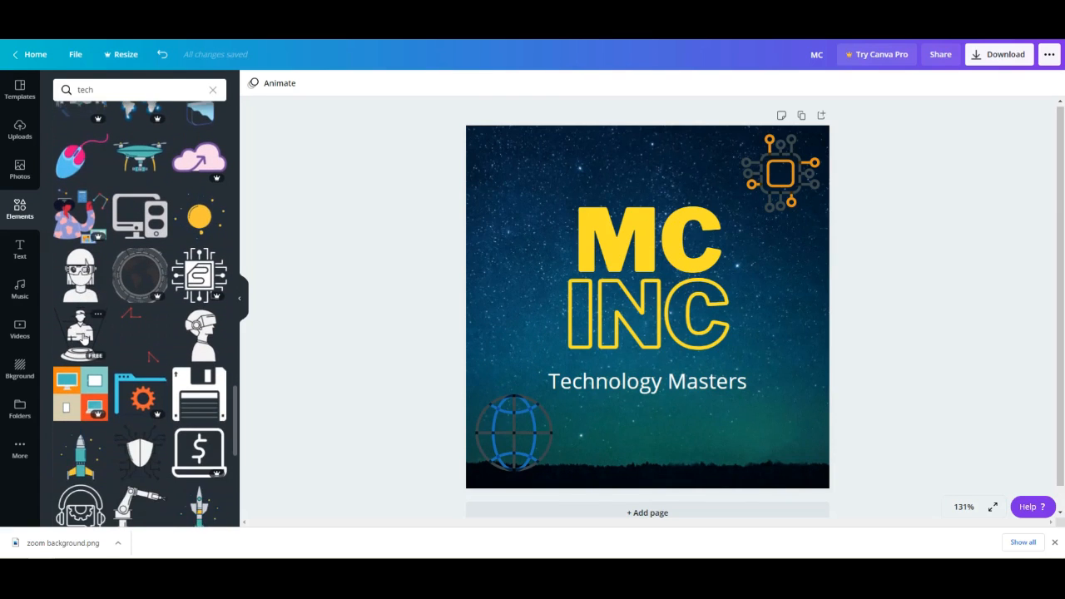
scroll(84, 337, "down", 2)
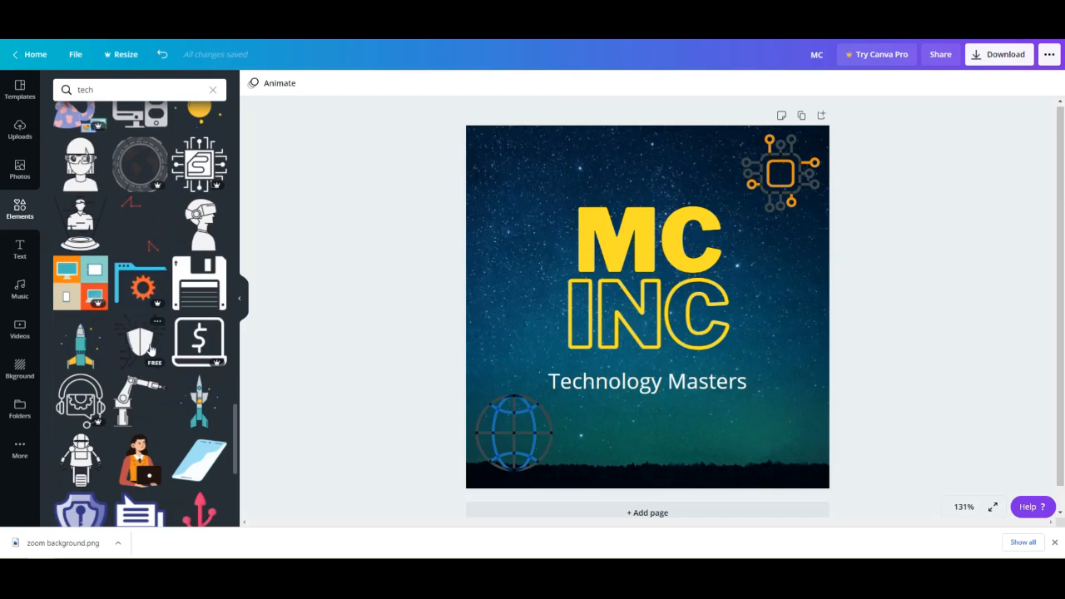
left_click(146, 348)
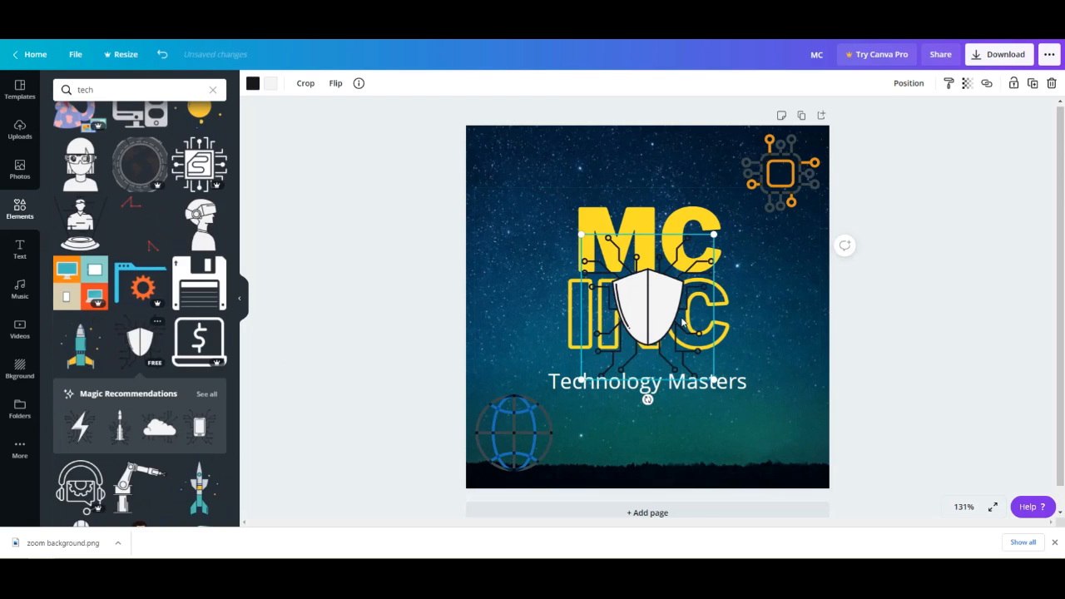
left_click_drag(662, 318, 553, 218)
left_click_drag(605, 277, 569, 213)
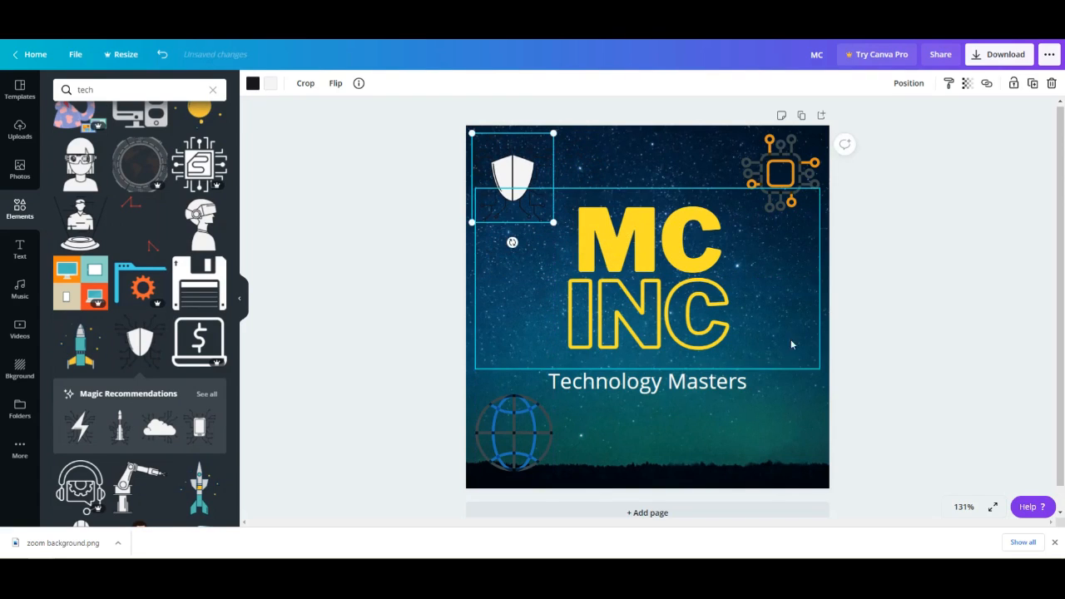
left_click(875, 347)
left_click_drag(504, 176, 505, 169)
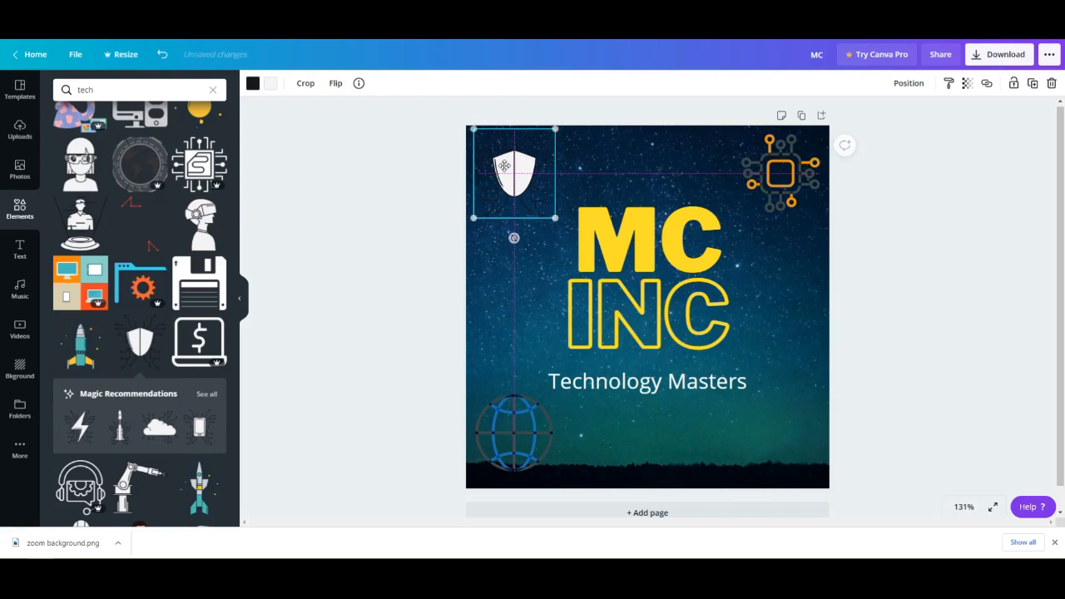
left_click(919, 304)
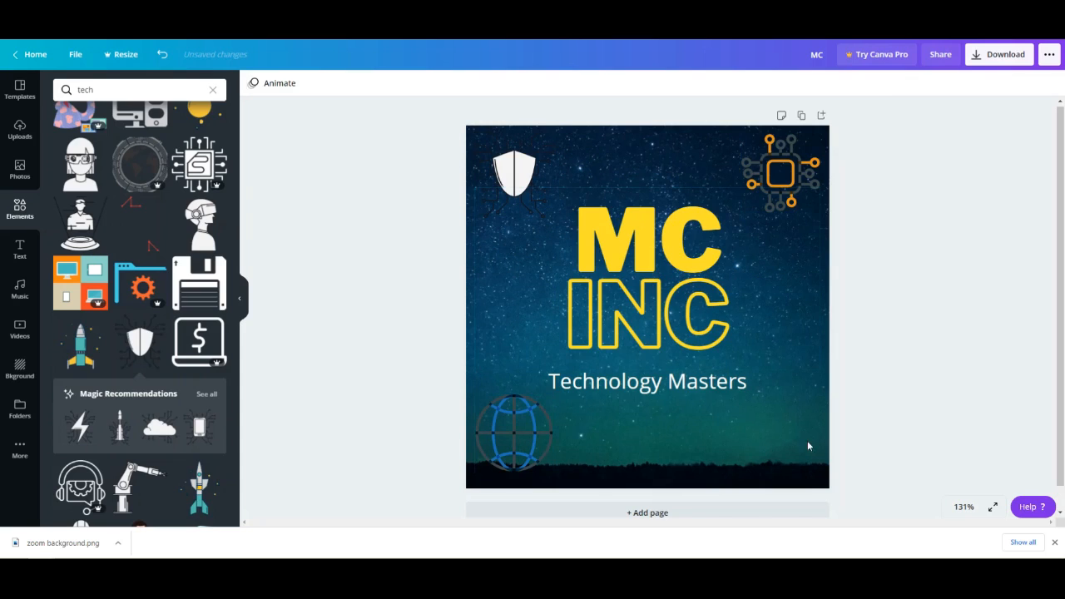
Add the free purple game controller graphic, shrink it and place it in the design's lower-right corner
scroll(127, 438, "down", 5)
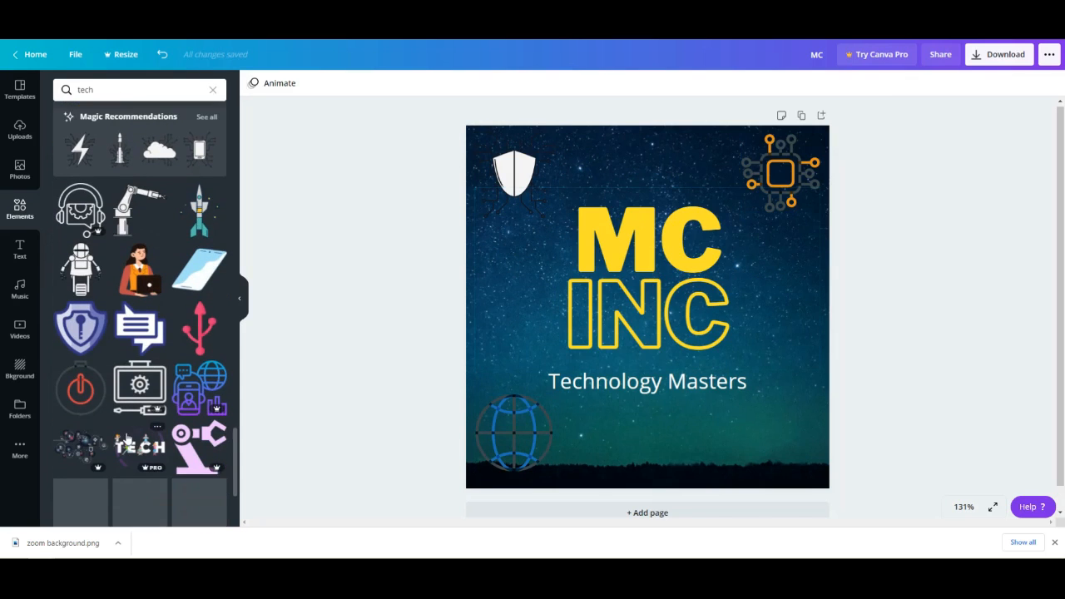
scroll(126, 438, "down", 2)
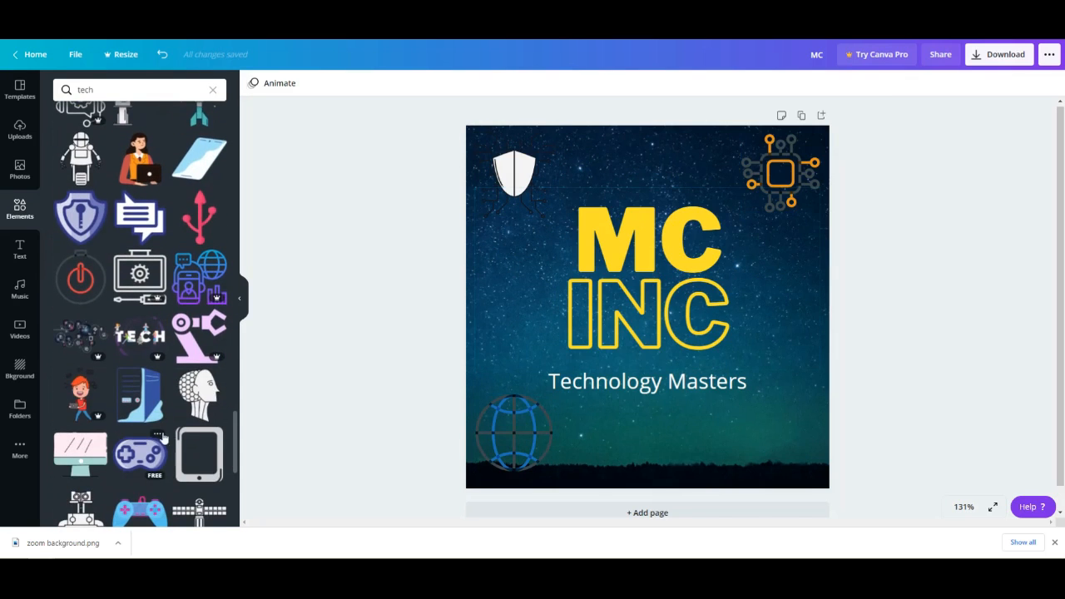
scroll(163, 438, "down", 1)
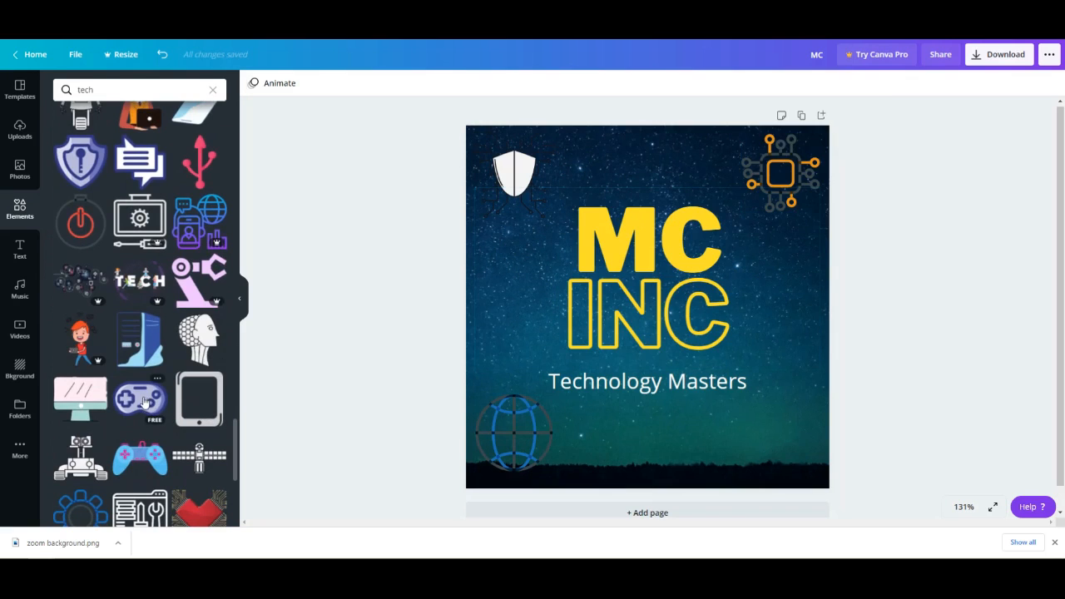
left_click_drag(143, 402, 701, 409)
left_click_drag(671, 465, 724, 428)
left_click_drag(789, 398, 778, 425)
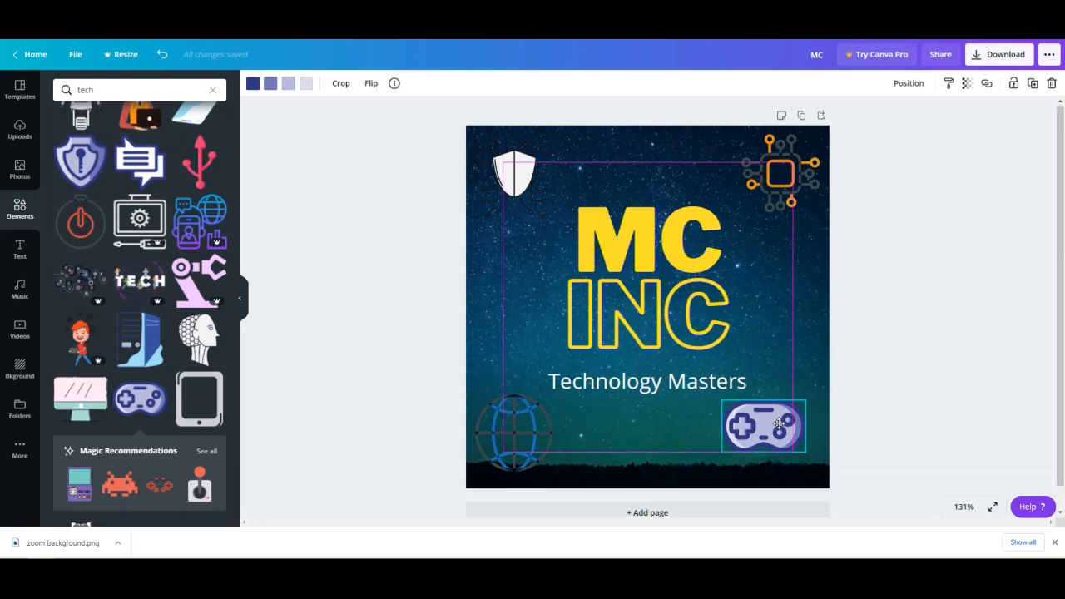
left_click_drag(778, 425, 794, 421)
left_click(915, 421)
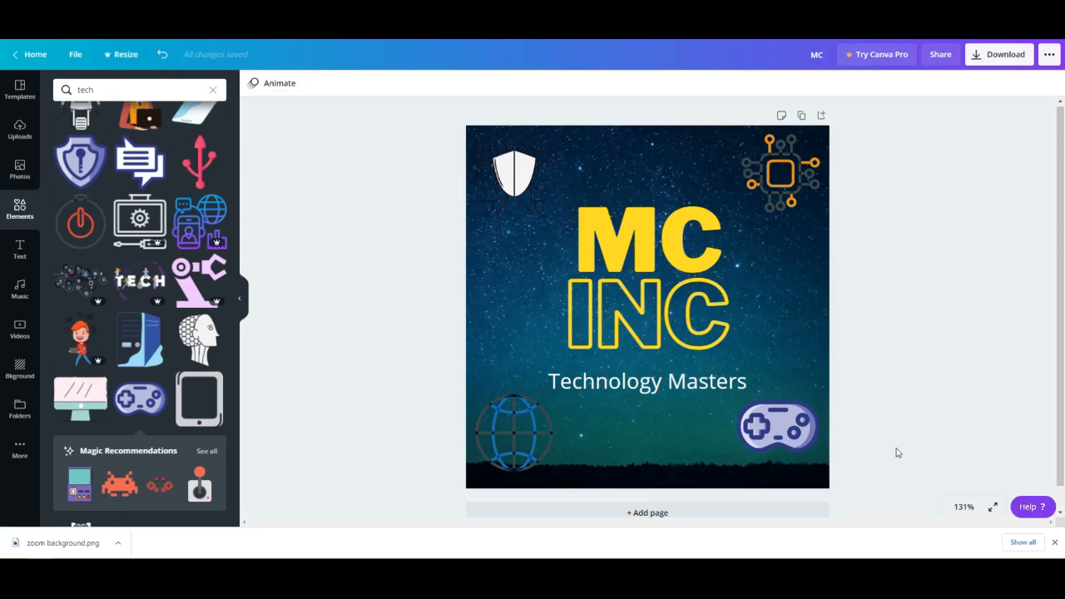
Nudge the game controller slightly lower so it lines up with the globe, and deselect it
left_click(818, 434)
mouse_move(785, 426)
left_mouse_down()
mouse_move(768, 430)
mouse_move(786, 429)
left_mouse_up()
left_click(880, 381)
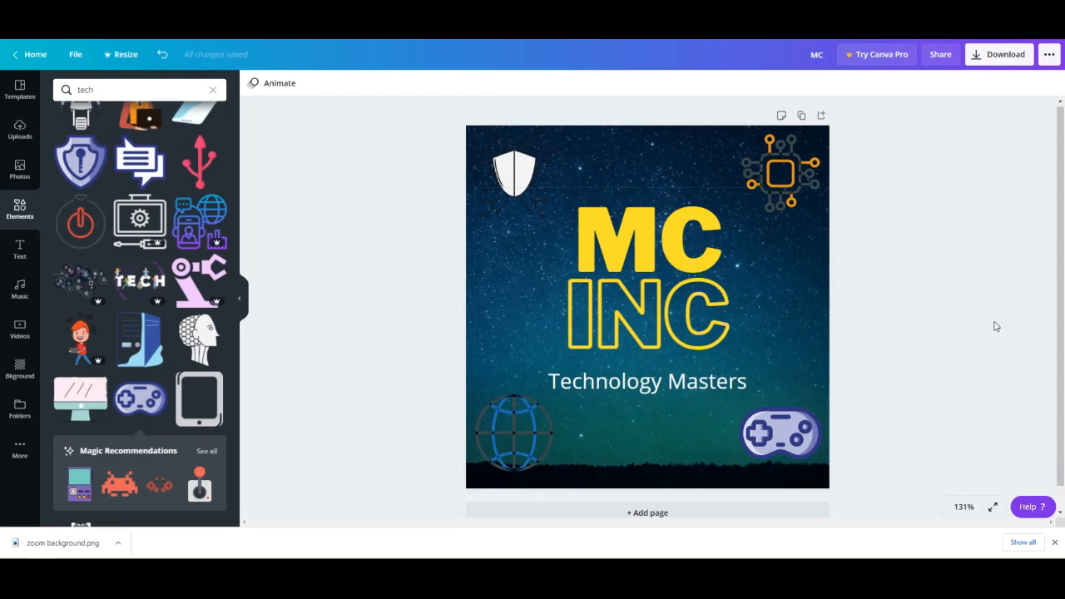
Review the download options for the finished logo and close them without downloading
left_click(1002, 59)
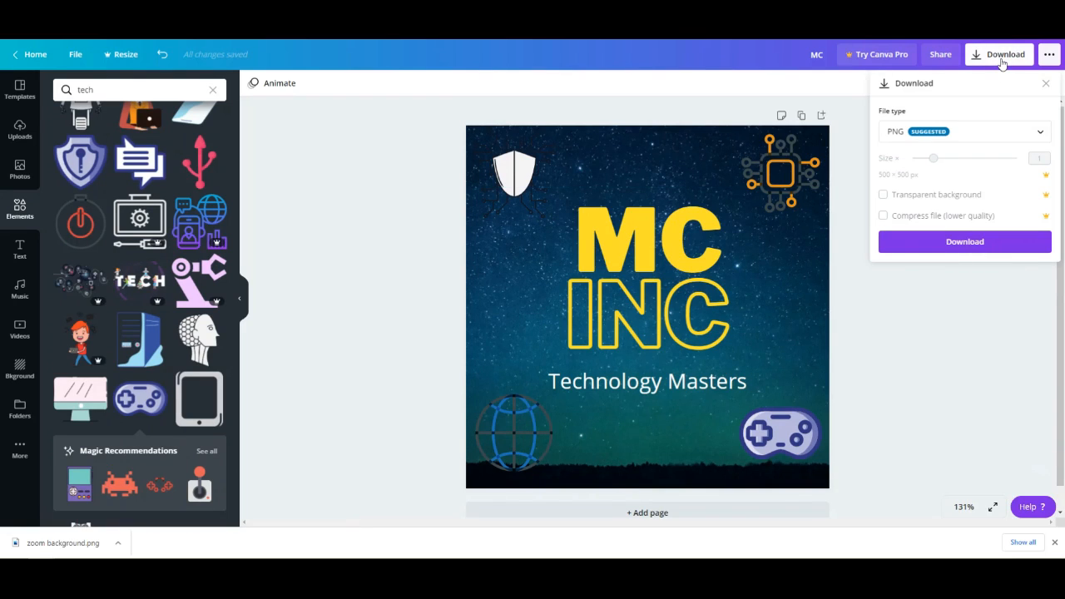
left_click(1003, 60)
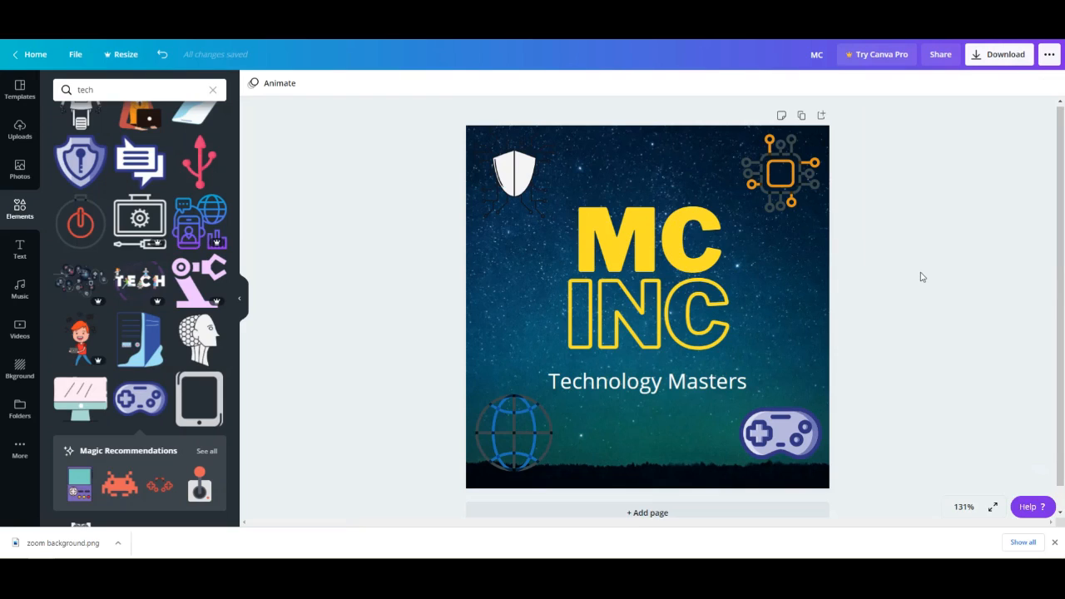